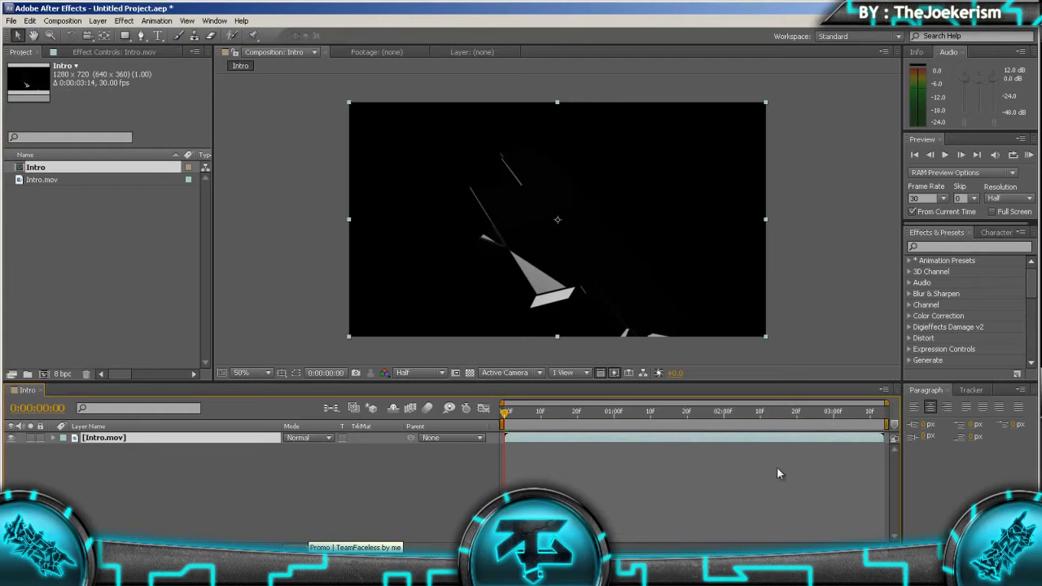
Move the current time to 0:00:03:01 and add an adjustment layer above the Intro.mov footage
drag(615, 411, 782, 412)
drag(835, 431, 837, 425)
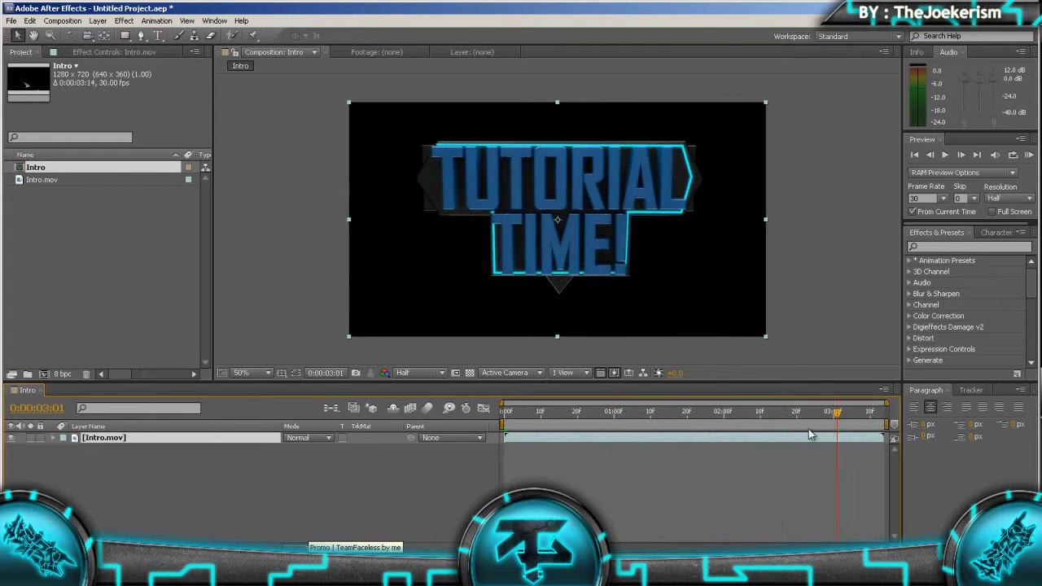
click(93, 22)
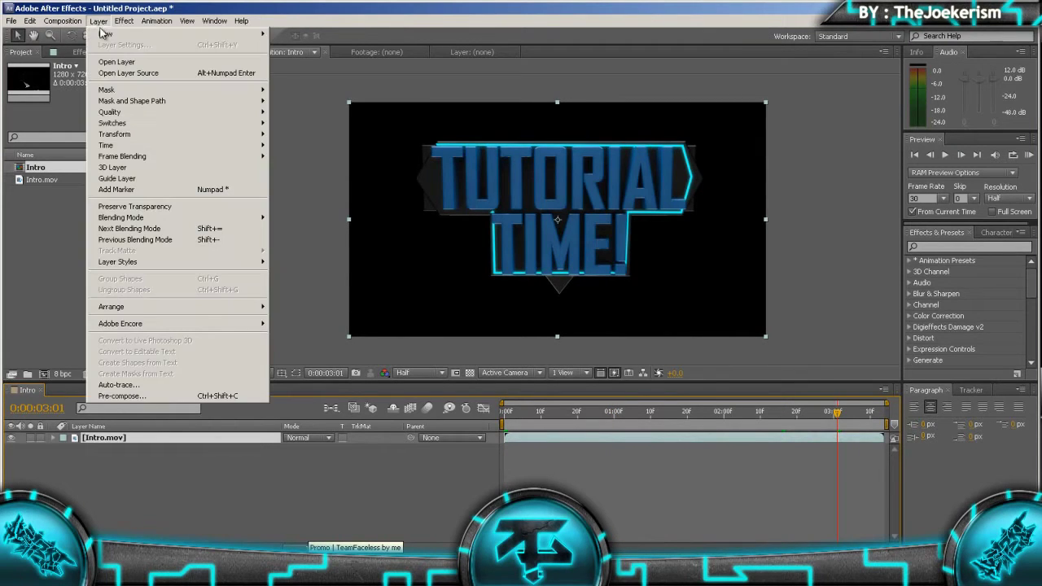
mouse_move(110, 32)
click(306, 96)
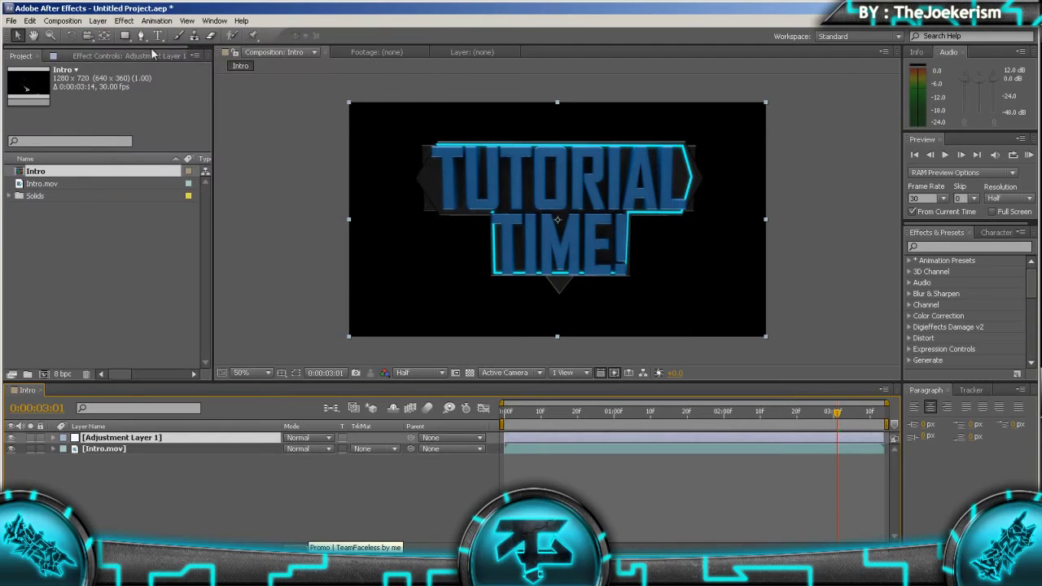
Apply the Magic Bullet Looks effect to the adjustment layer and open its look editor
click(124, 21)
mouse_move(242, 206)
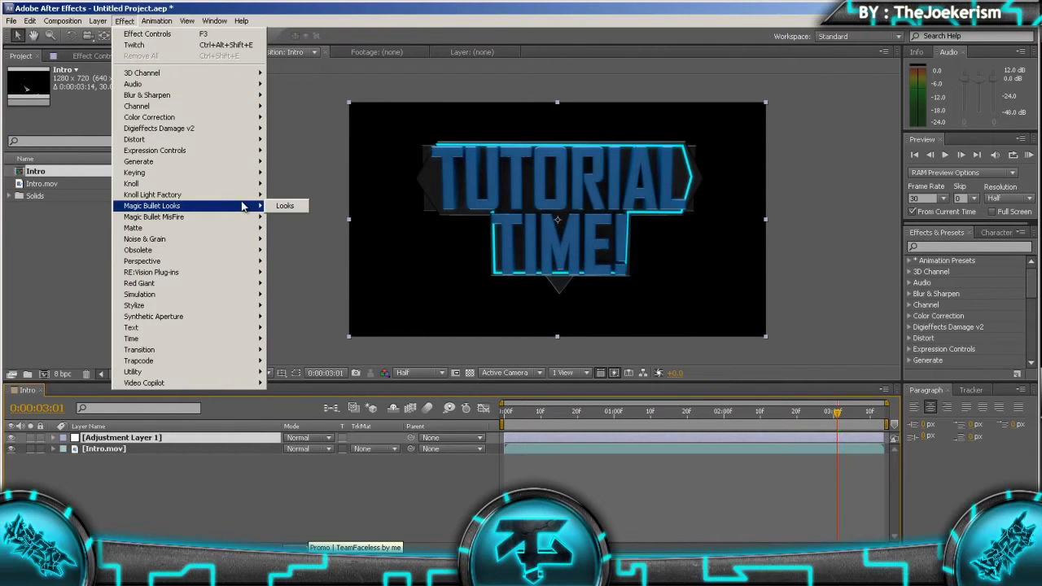
click(285, 205)
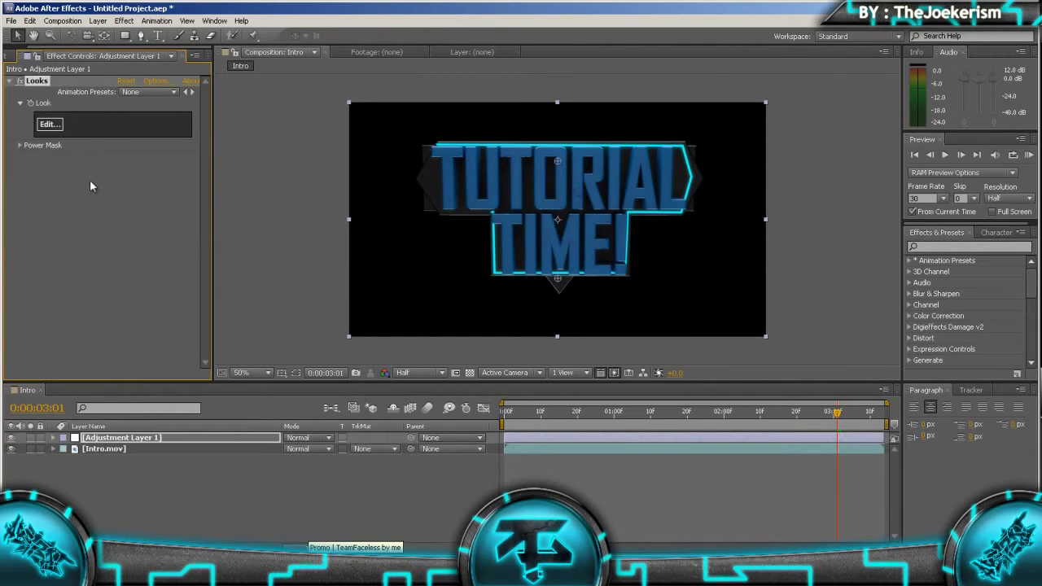
click(48, 124)
mouse_move(3, 236)
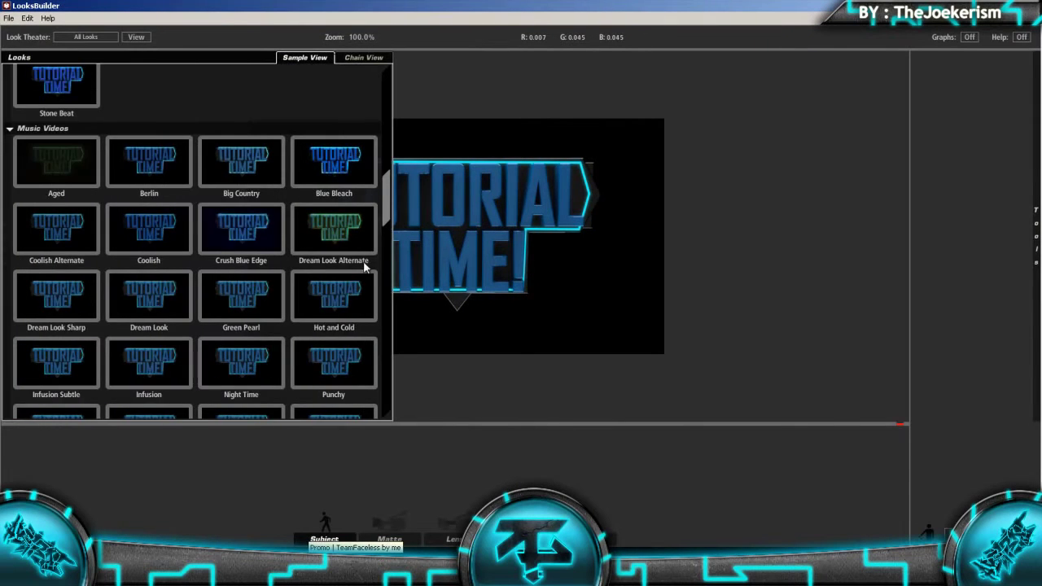
Try out preset looks from the Music Videos and Popular Film groups, including Punchy, Bronze Aggressive and Miami
scroll(364, 305, down, 2)
scroll(358, 306, down, 2)
scroll(354, 236, up, 1)
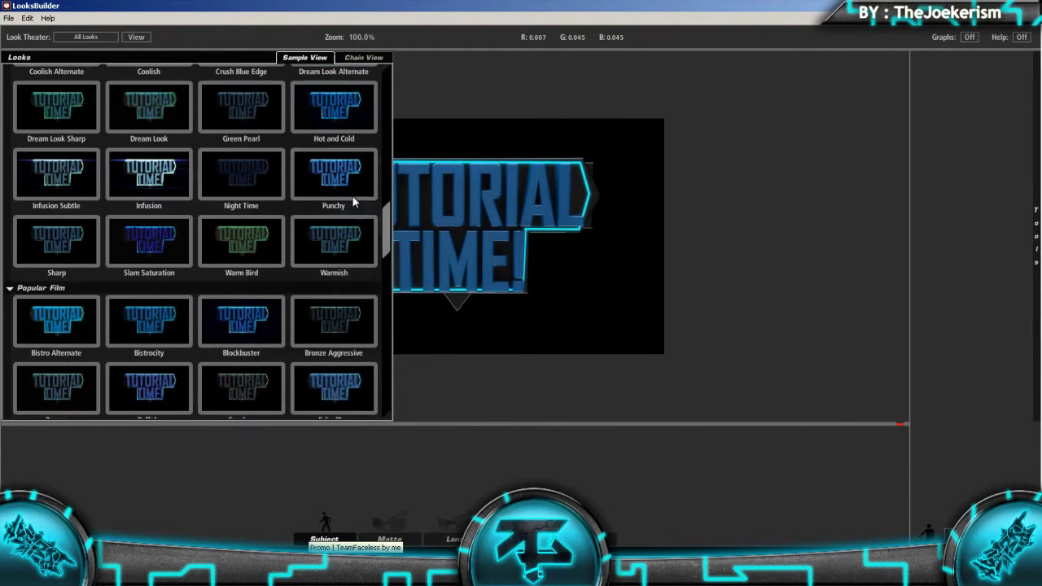
click(353, 196)
mouse_move(3, 236)
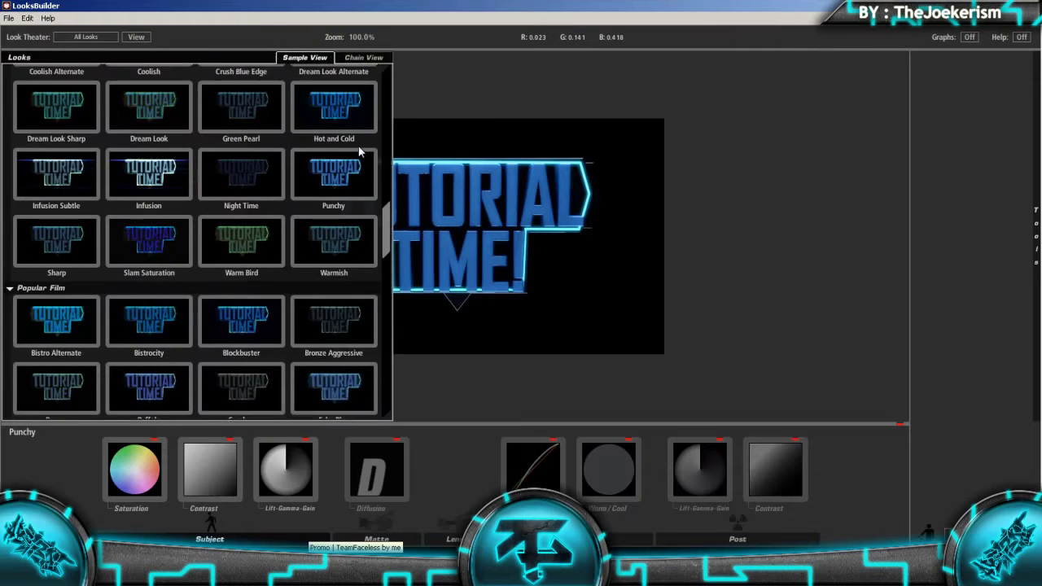
scroll(358, 244, up, 1)
click(334, 158)
click(284, 308)
scroll(291, 311, down, 6)
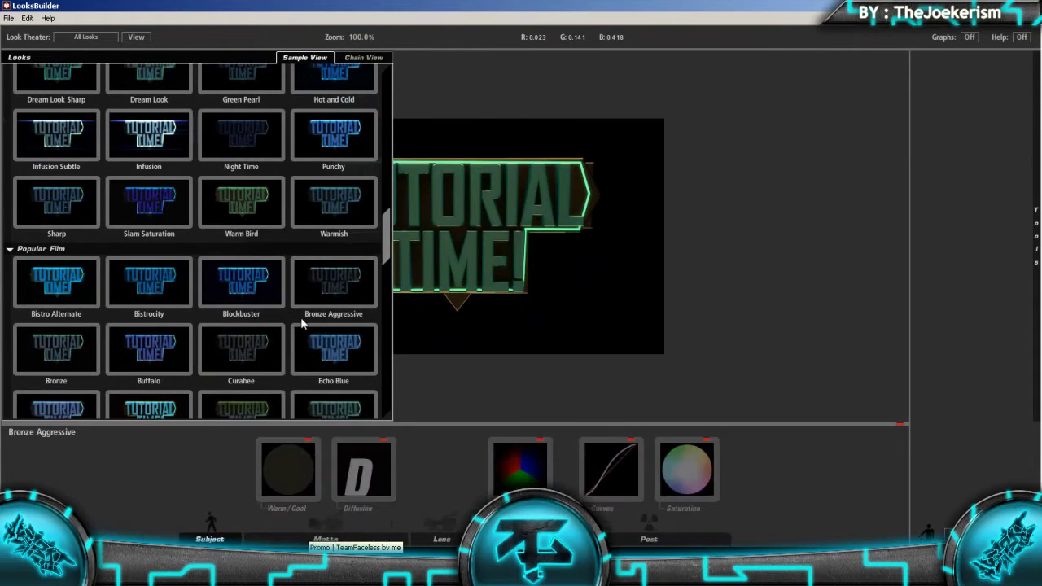
scroll(240, 358, down, 2)
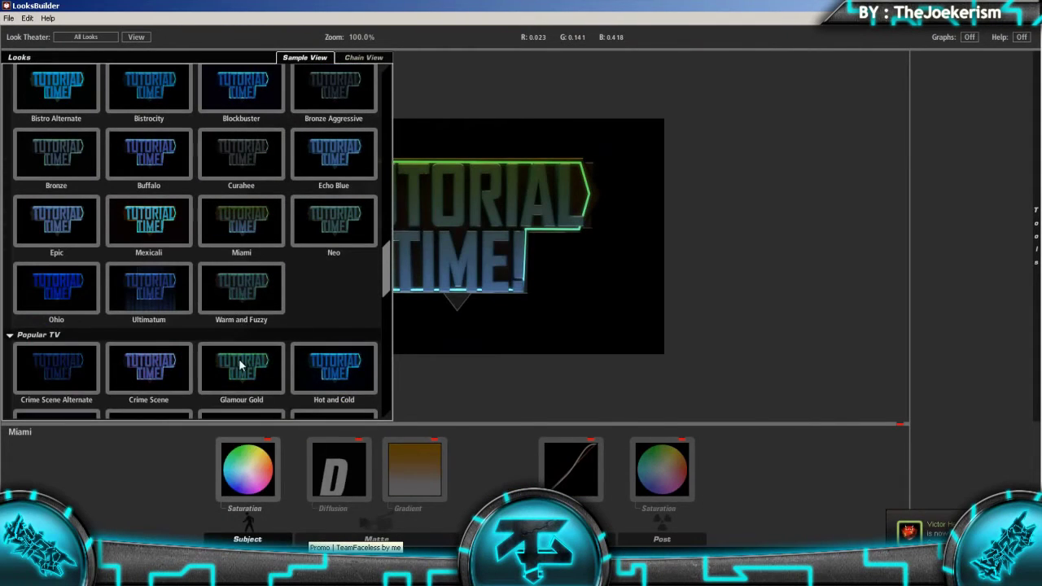
Choose the Punchy look from the Music Videos group and return to the composition with it applied
scroll(257, 281, up, 6)
scroll(260, 303, up, 6)
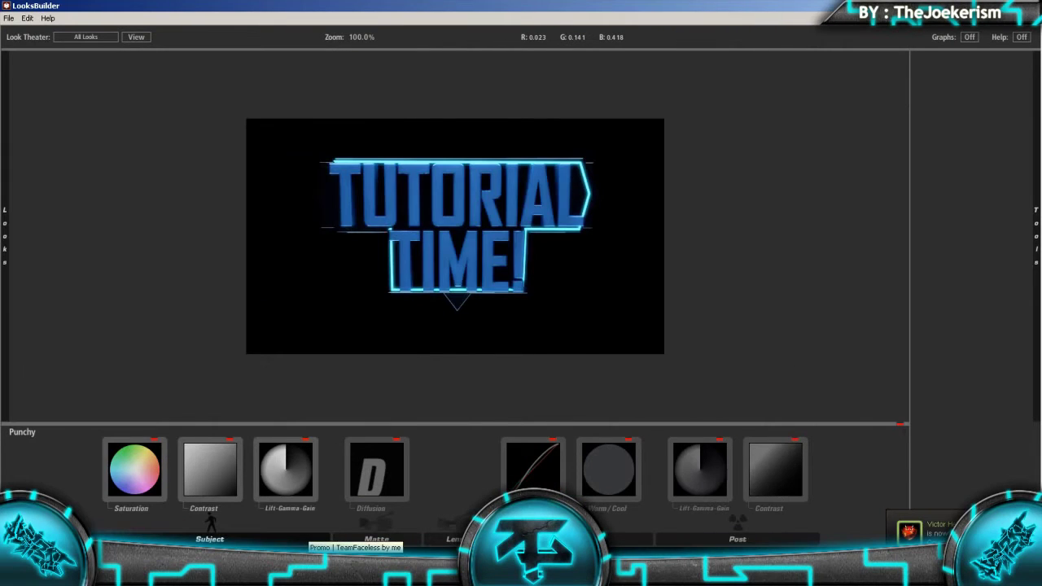
drag(349, 264, 541, 204)
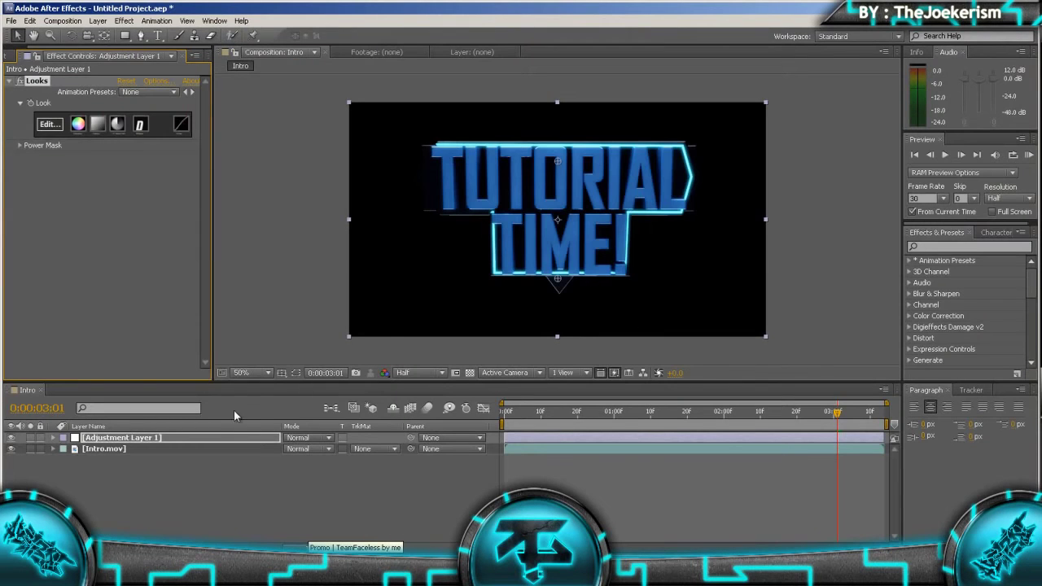
Set the adjustment layer's opacity to 75% and preview the graded title, ending at 0:00:02:20
key(t)
click(294, 449)
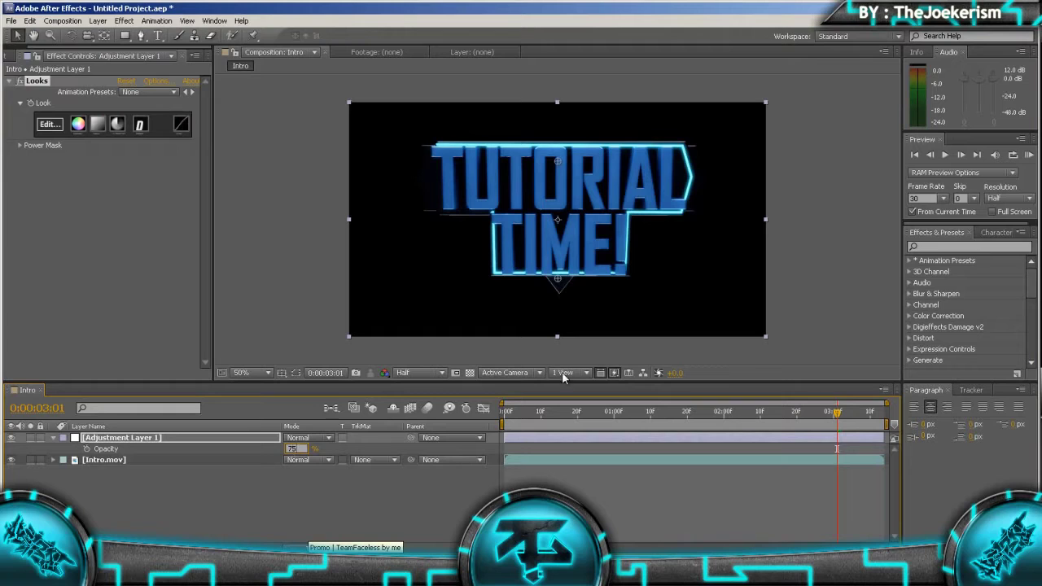
text(75)
key(Return)
click(753, 348)
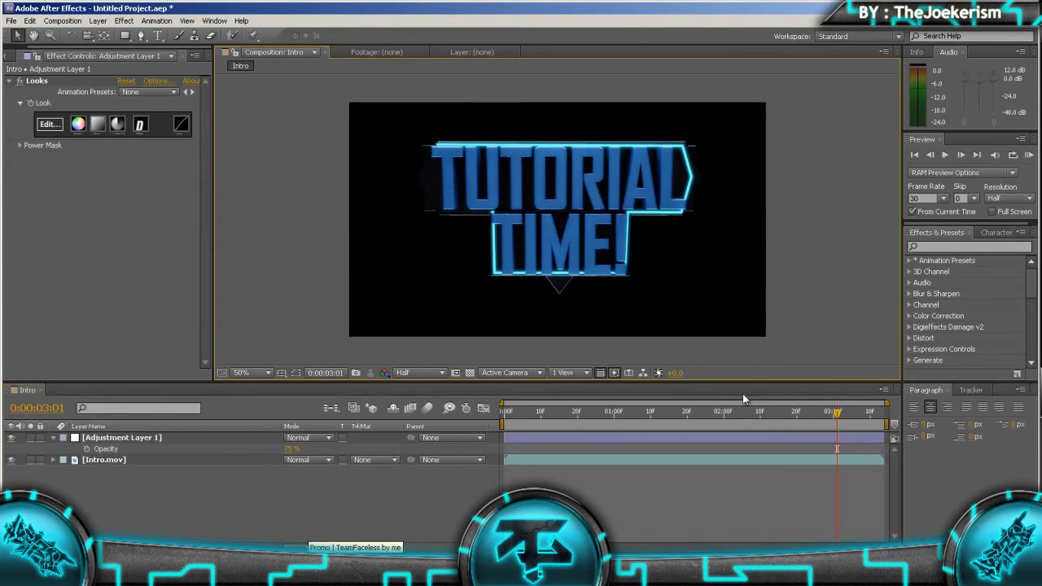
key(KP_0)
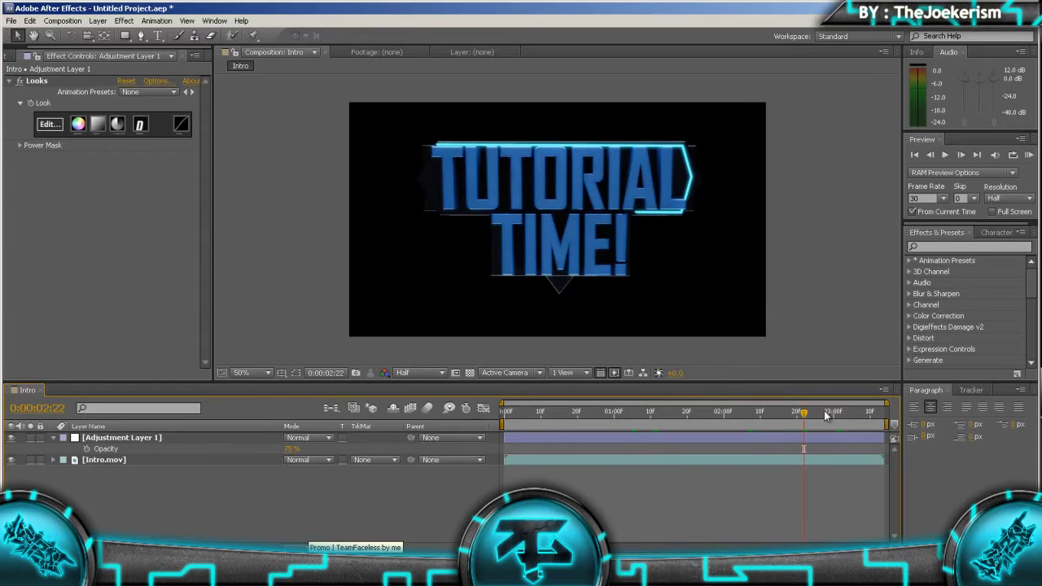
drag(784, 410, 796, 420)
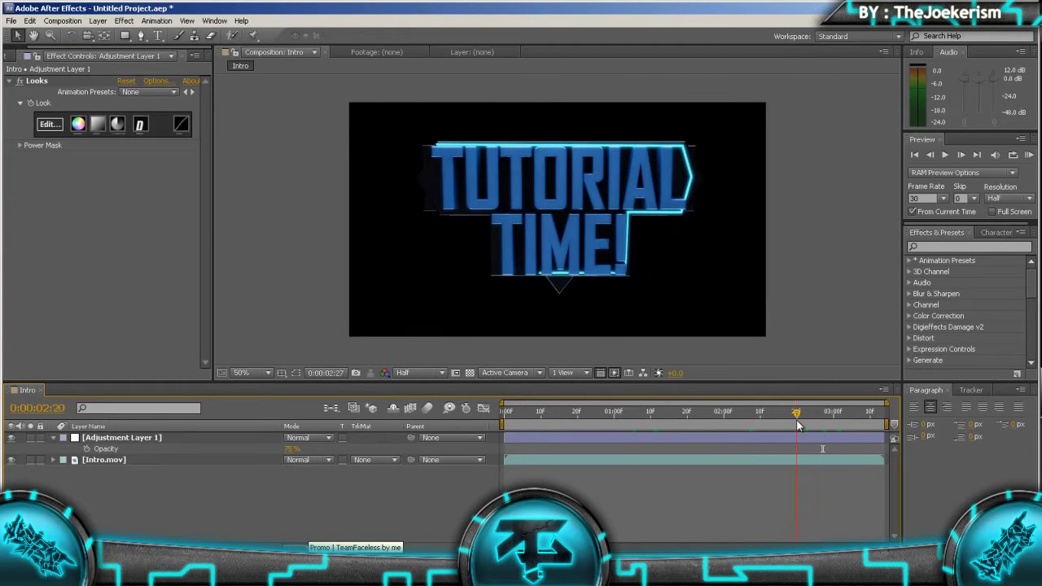
Import the Carbon texture JPG from the Textures folder inside the Photoshop folder into the project
click(16, 56)
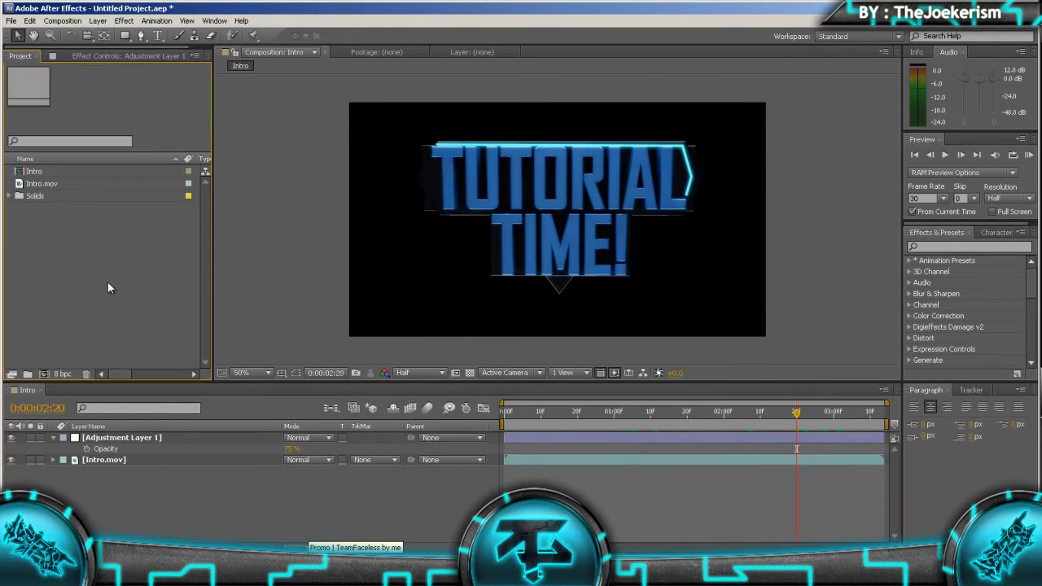
double_click(108, 282)
click(274, 59)
click(274, 59)
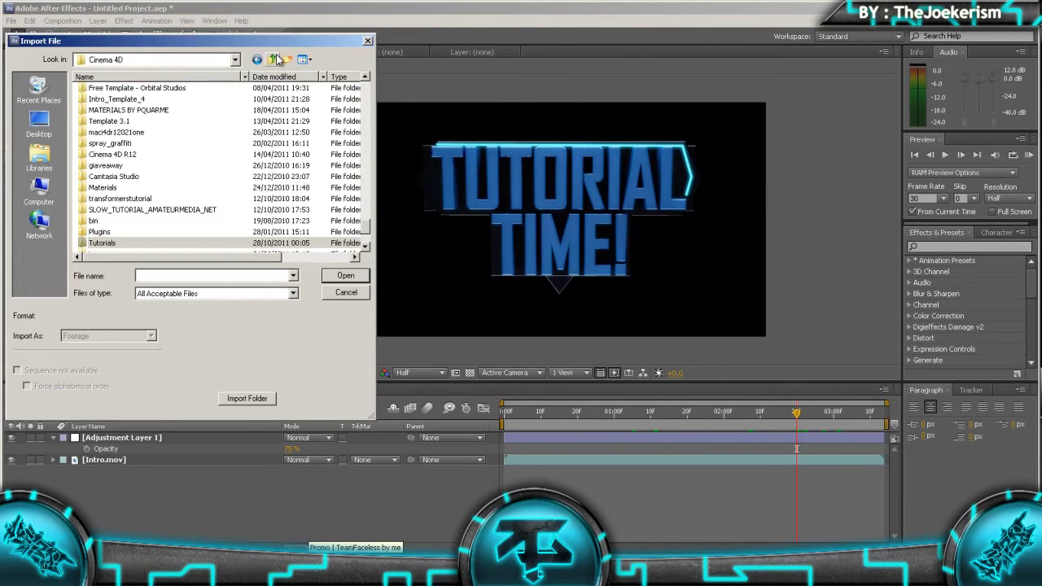
click(275, 60)
double_click(122, 98)
double_click(118, 110)
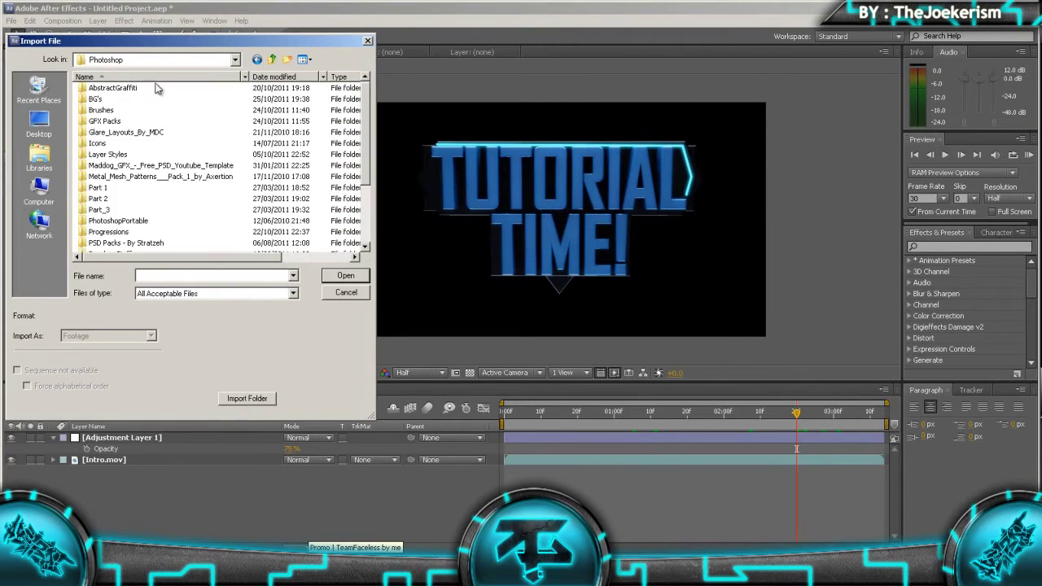
scroll(142, 130, down, 3)
double_click(114, 188)
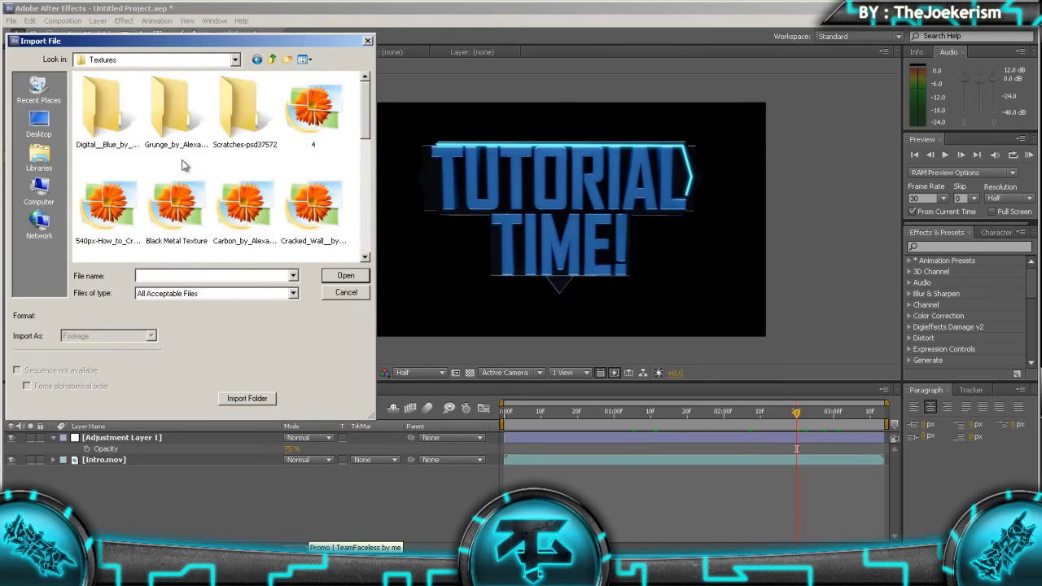
scroll(212, 171, down, 1)
double_click(245, 106)
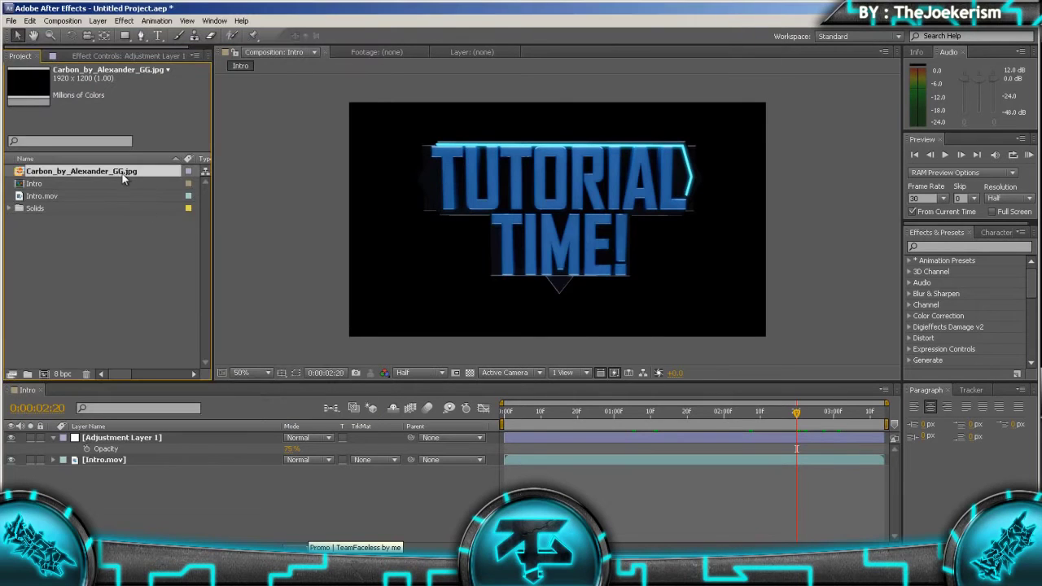
Place the Carbon texture between the adjustment layer and Intro.mov with its blending mode set to Screen
drag(124, 179, 136, 447)
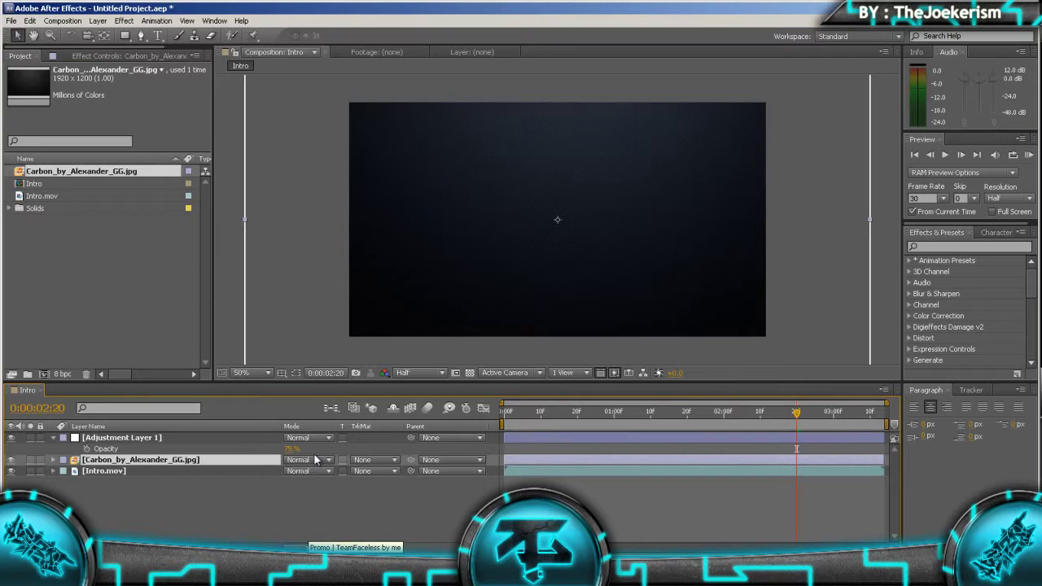
click(315, 459)
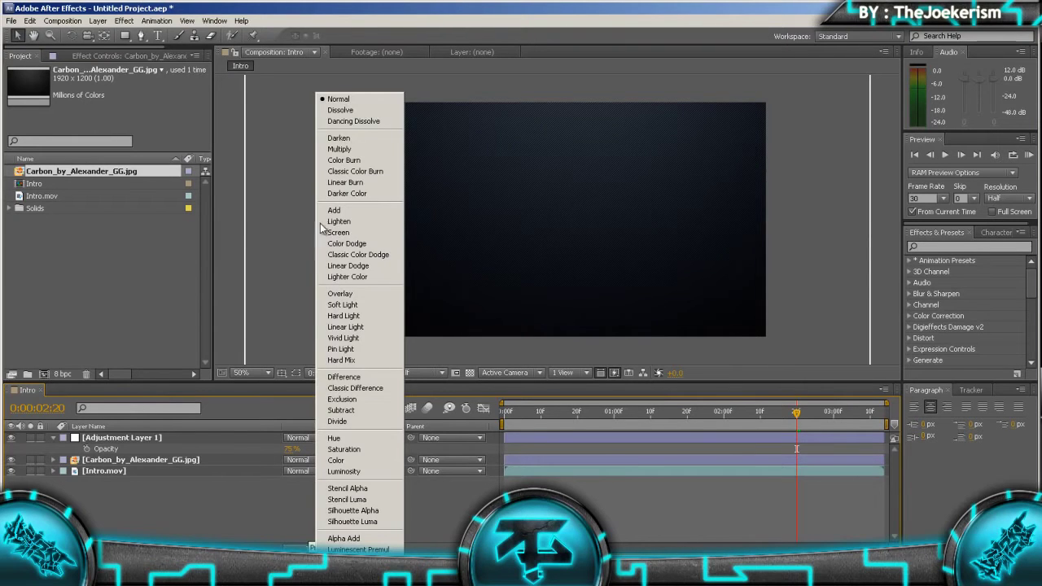
click(337, 232)
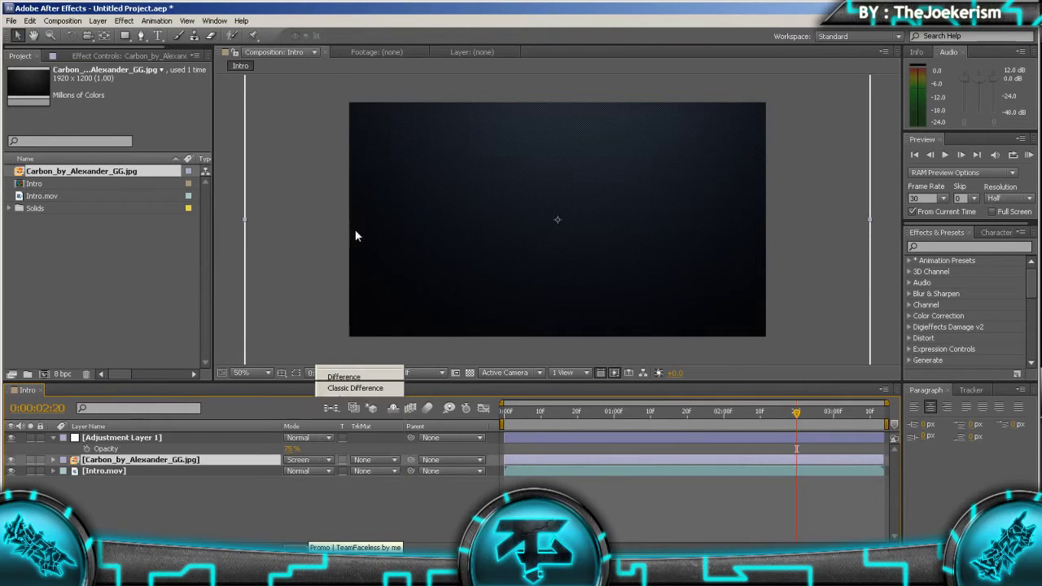
Set the Carbon texture layer's opacity to 25%
key(t)
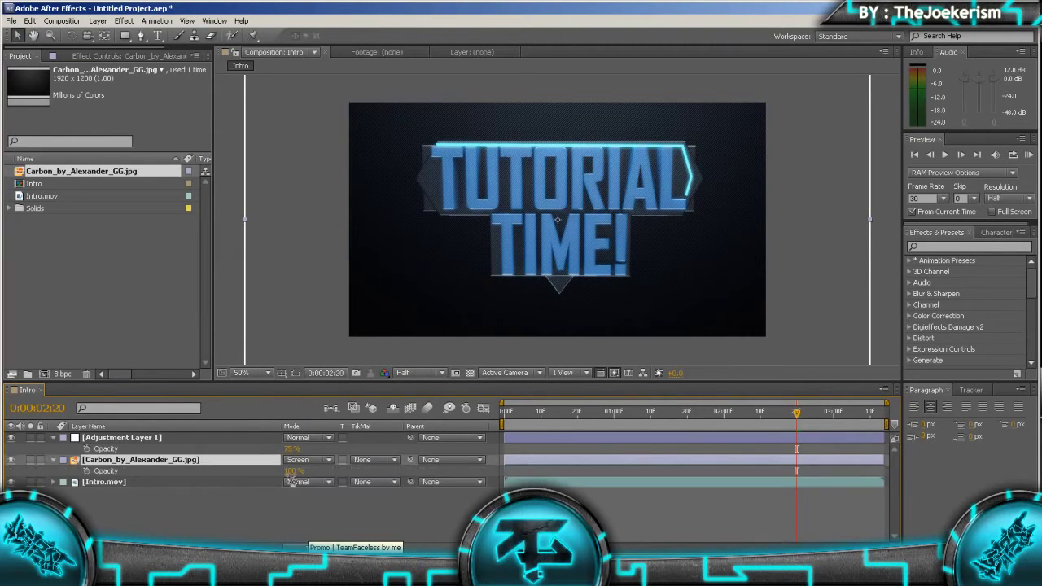
click(293, 470)
key(Return)
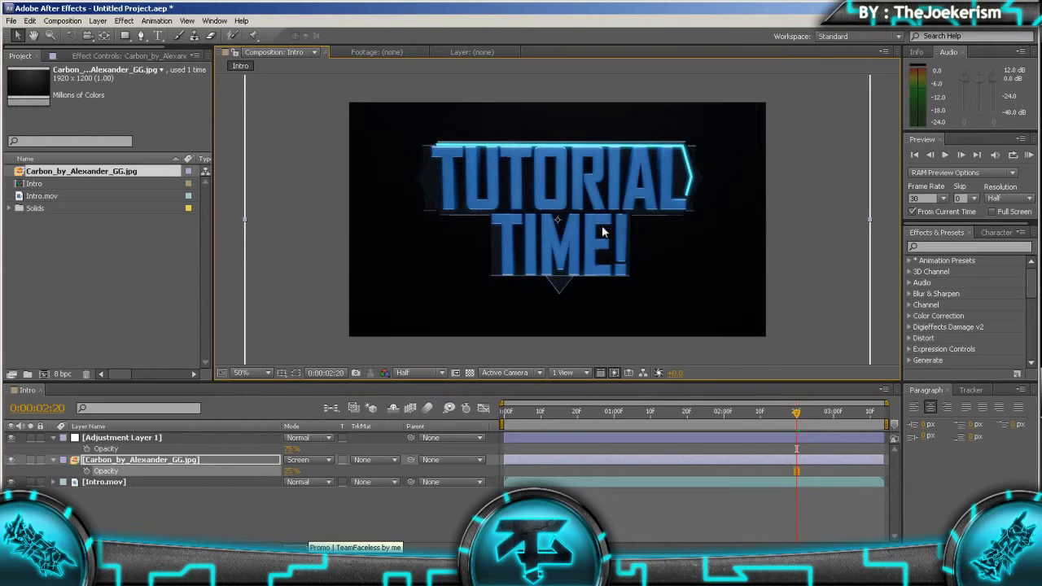
Inspect the title over the carbon background at 100% zoom and full resolution, and at different times back at half resolution
key(slash)
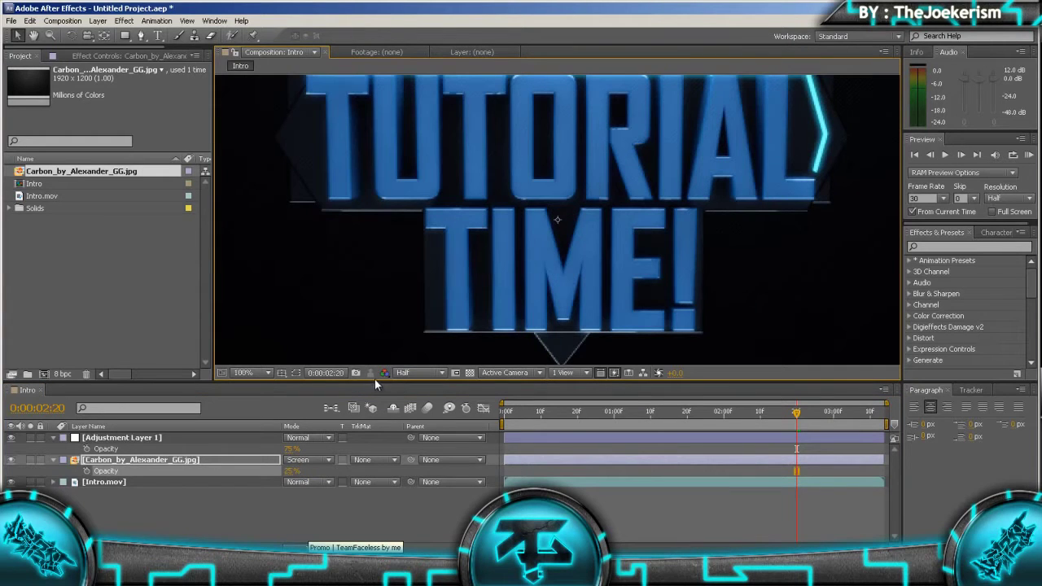
click(417, 372)
click(415, 395)
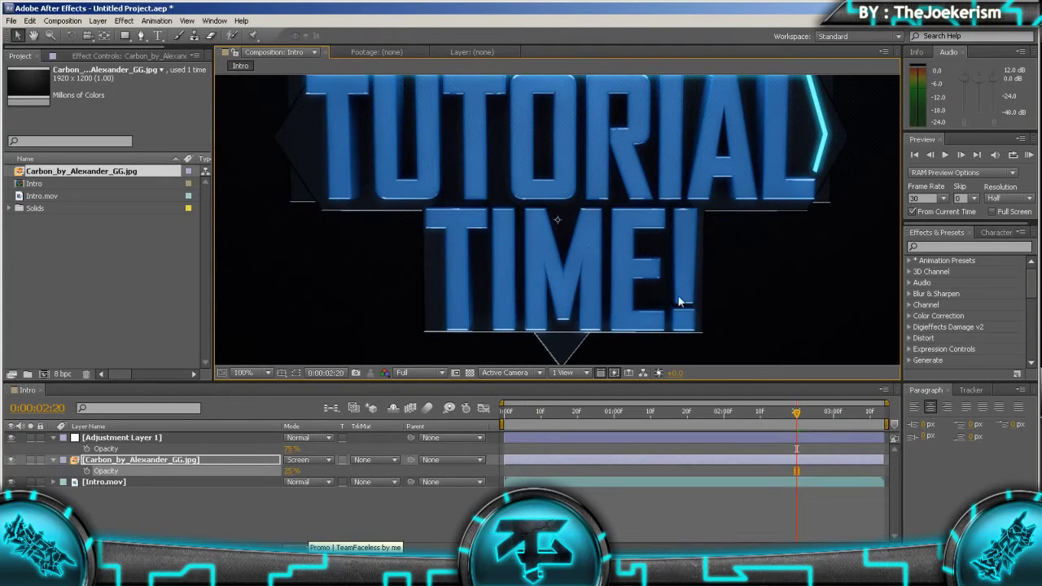
key(comma)
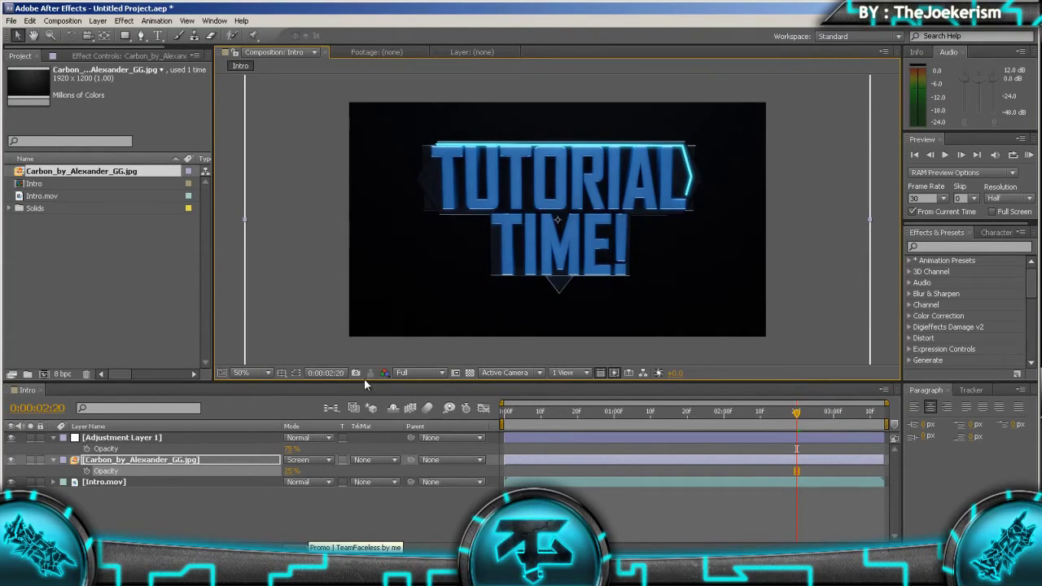
click(417, 372)
click(411, 415)
drag(804, 427, 625, 427)
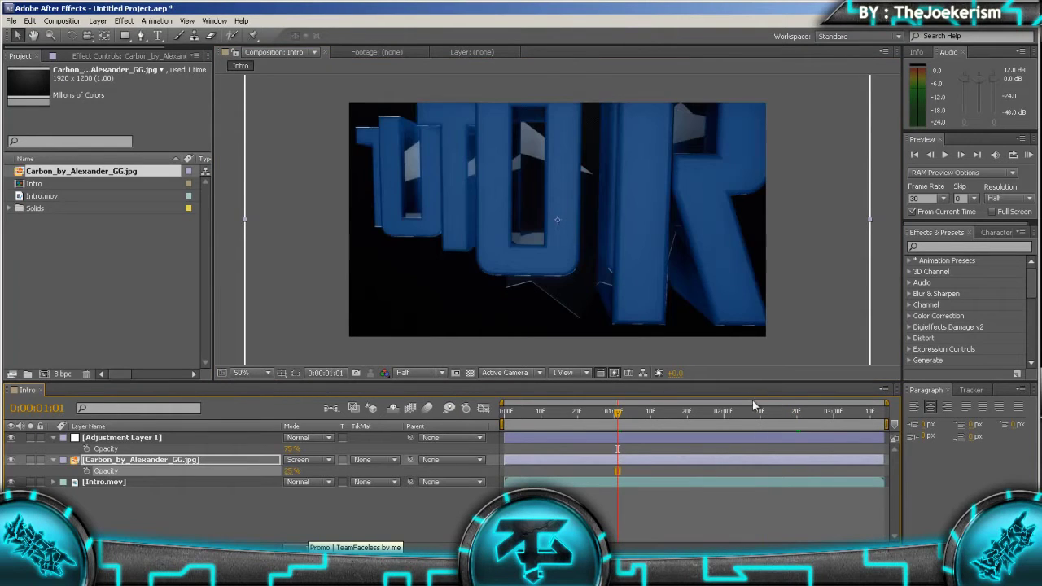
drag(771, 414, 822, 413)
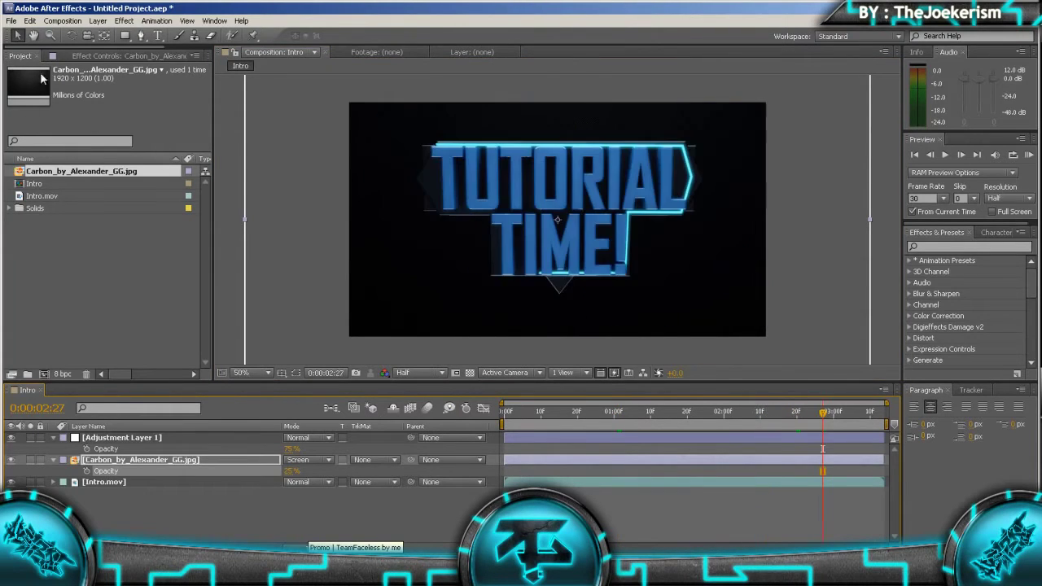
Create a black solid and place it directly beneath the adjustment layer
click(97, 20)
mouse_move(106, 33)
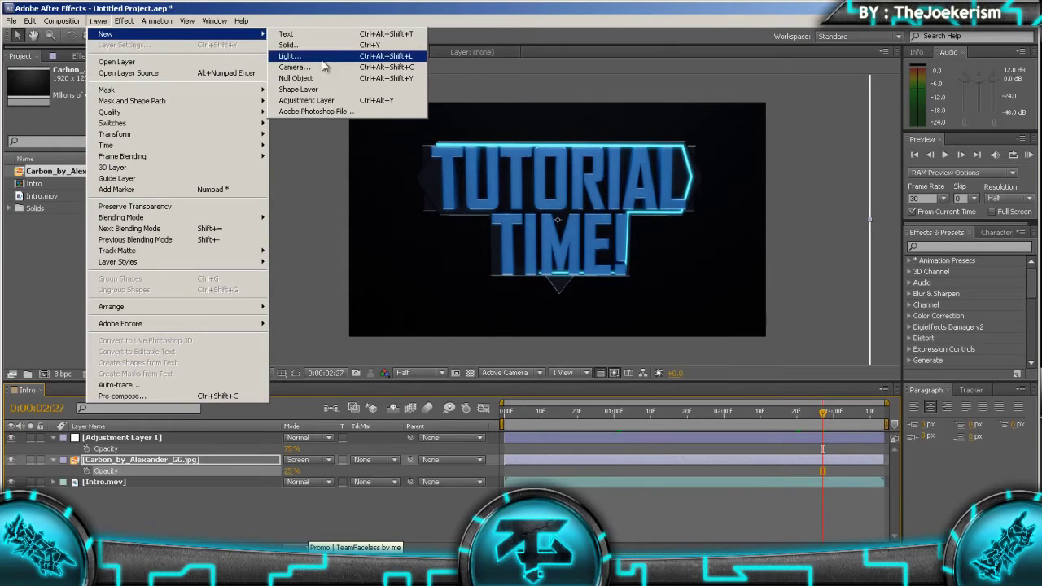
click(289, 45)
click(472, 367)
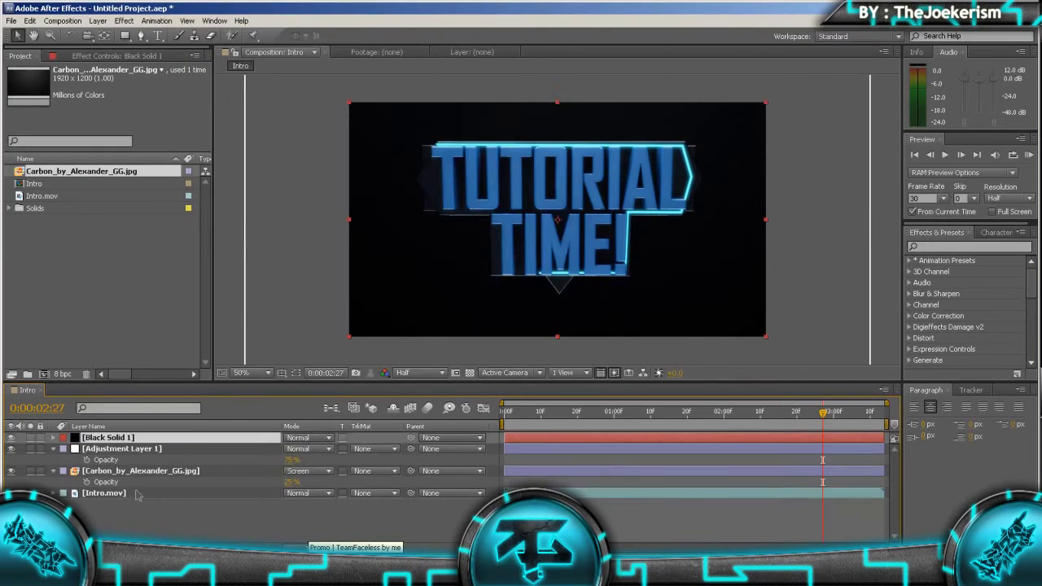
drag(118, 438, 108, 459)
Apply the Video Copilot Optical Flares effect to the black solid
click(124, 20)
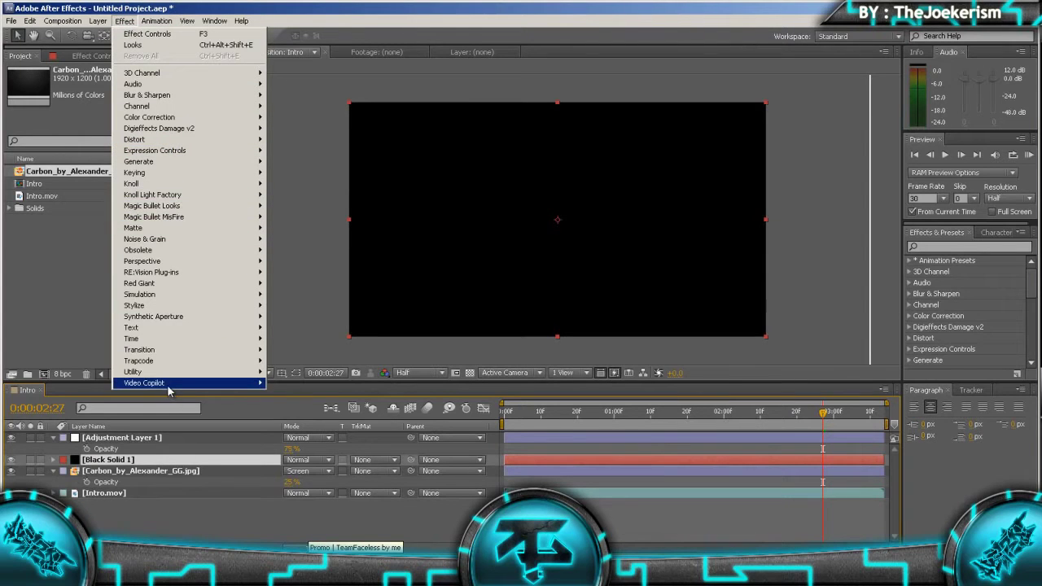
mouse_move(171, 383)
click(285, 384)
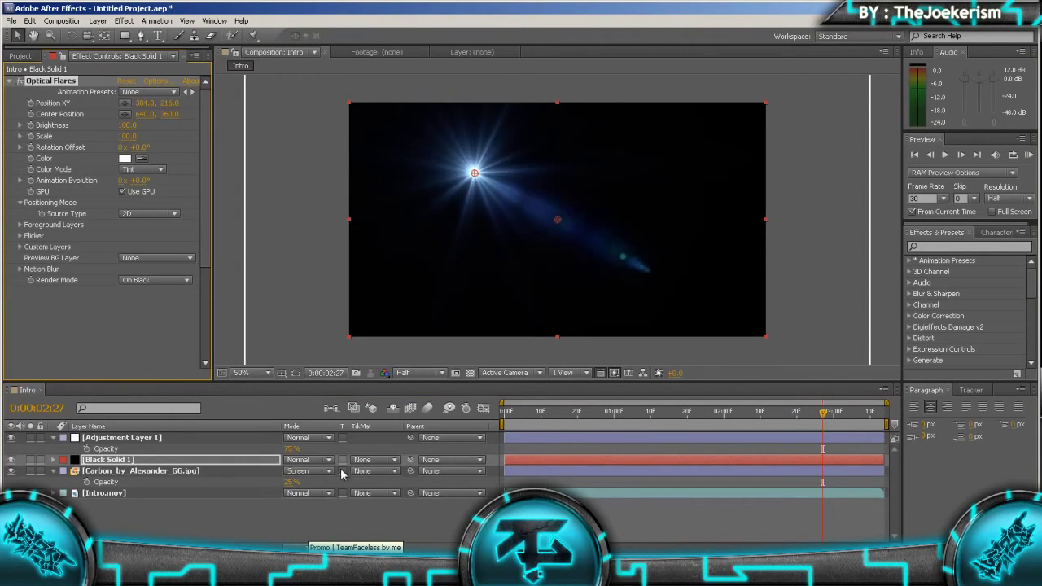
Set the black solid's blending mode to Screen and move the flare's position above the frame, to about 646, -78
click(299, 461)
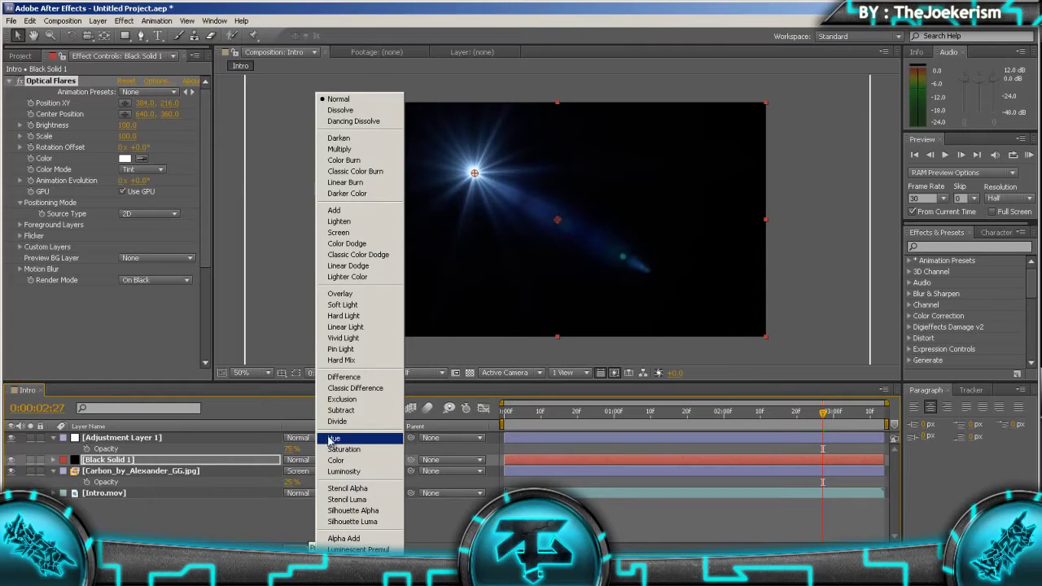
click(340, 232)
drag(475, 176, 560, 79)
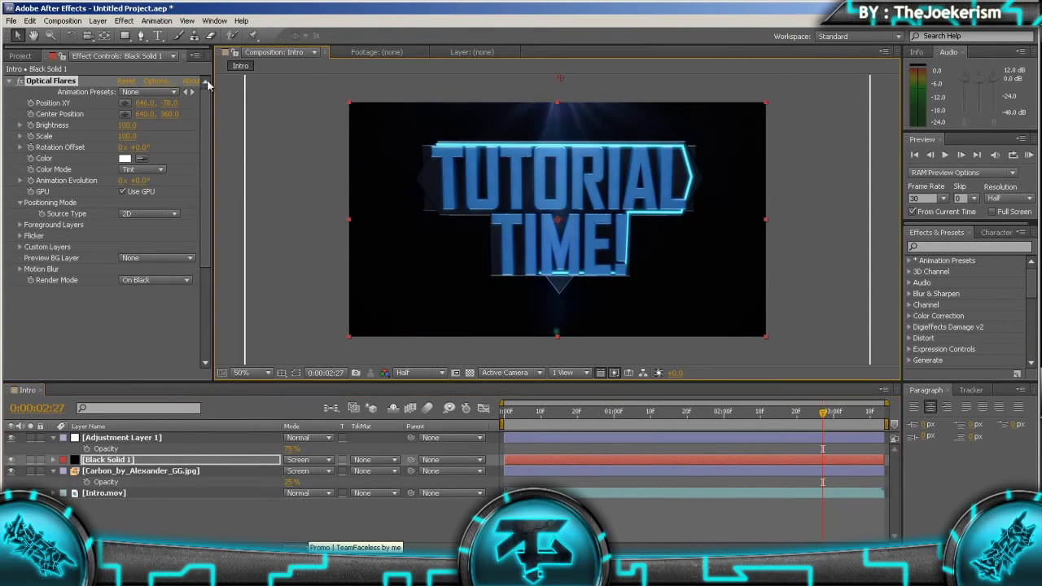
Clear the default lens objects in the Optical Flares options and build a flare from two Glow objects and one Streak
click(153, 83)
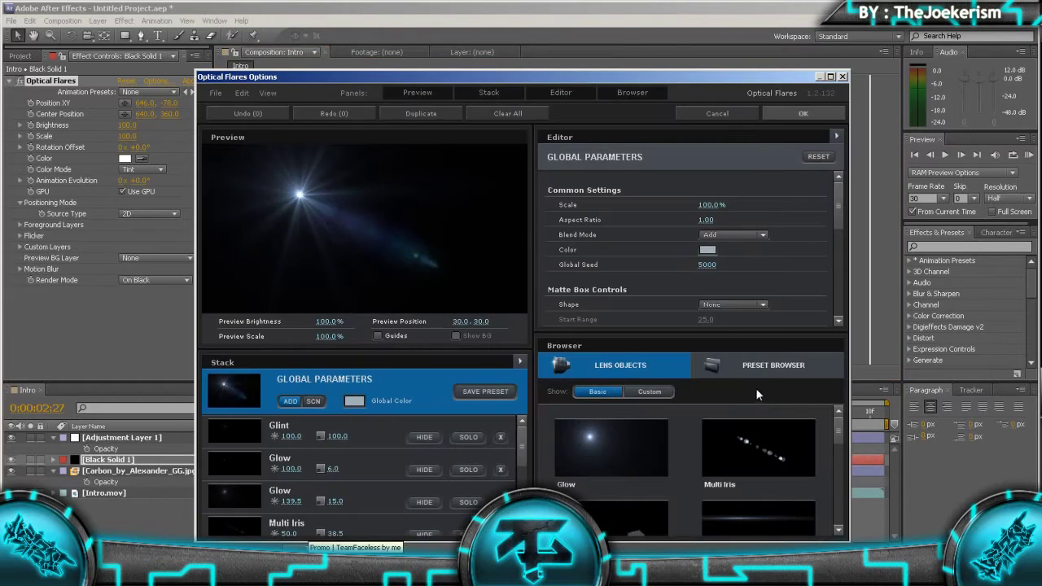
click(522, 110)
click(487, 334)
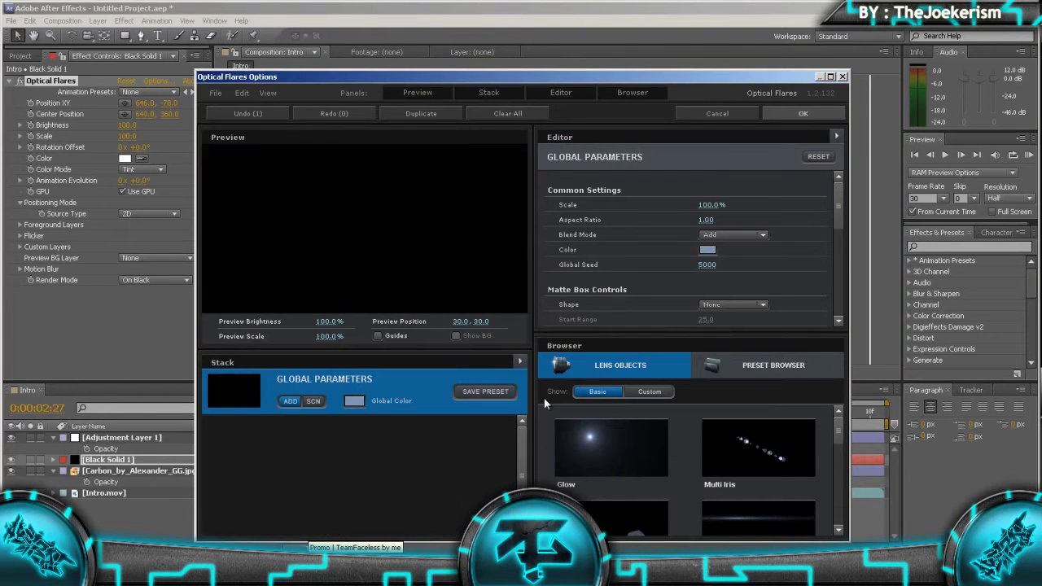
click(583, 436)
click(585, 438)
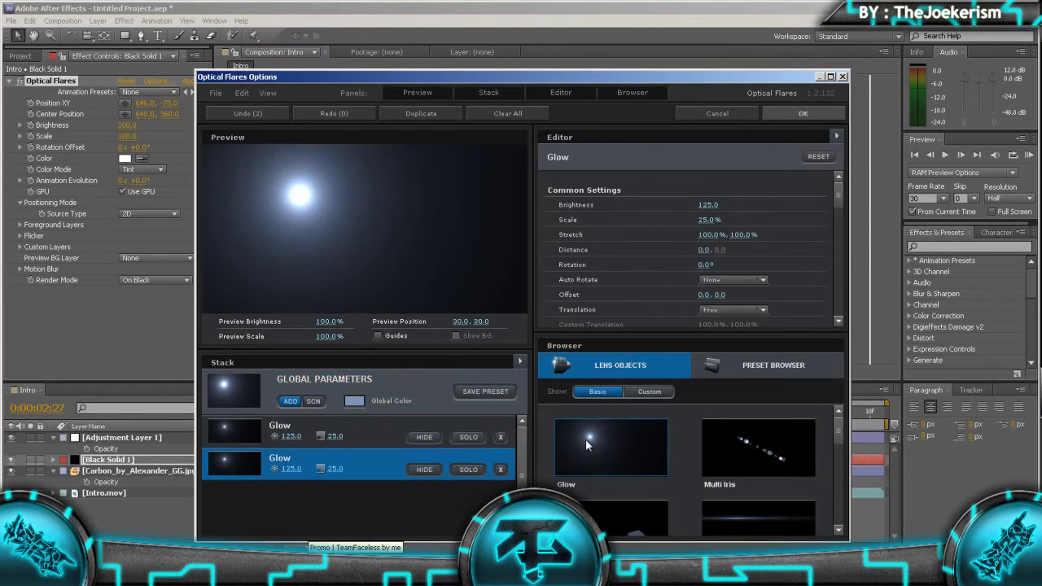
click(802, 523)
Change the flare's global color to a saturated blue
click(354, 401)
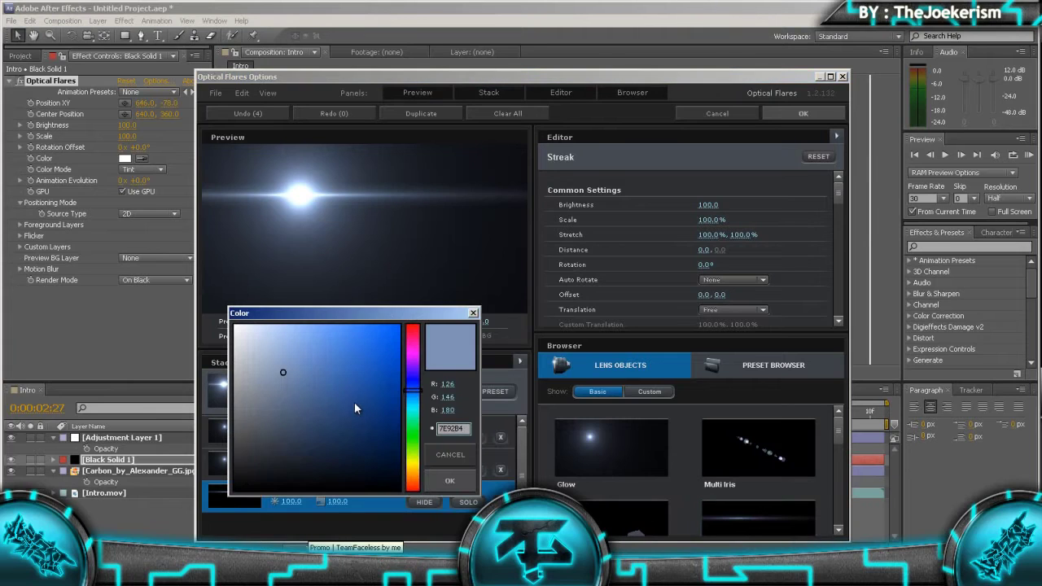
drag(356, 407, 396, 356)
click(449, 480)
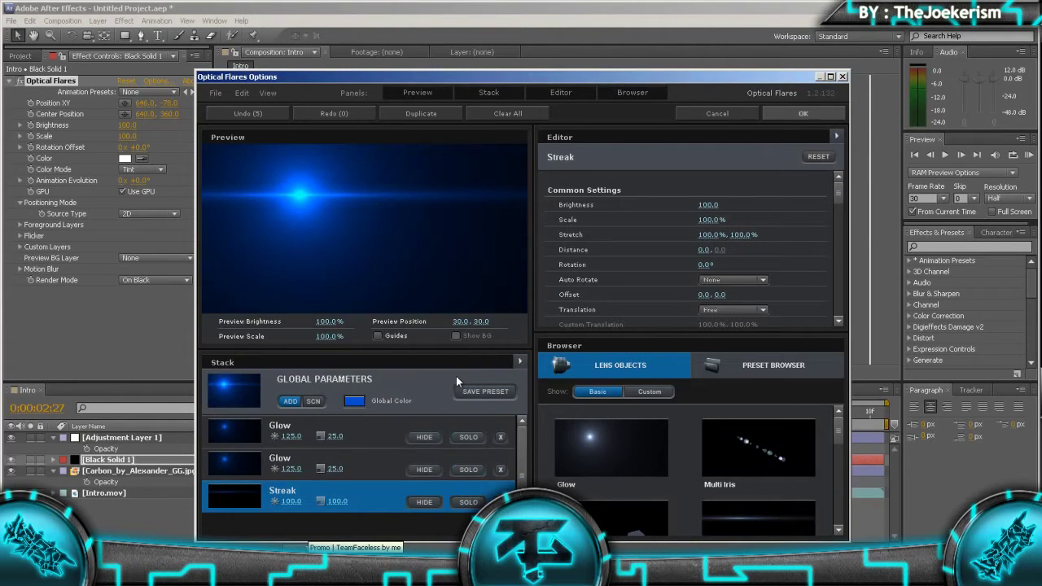
Give the flare the Dodgy lens texture with an illumination radius of 41.5 in its global parameters, and accept the flare options
click(358, 372)
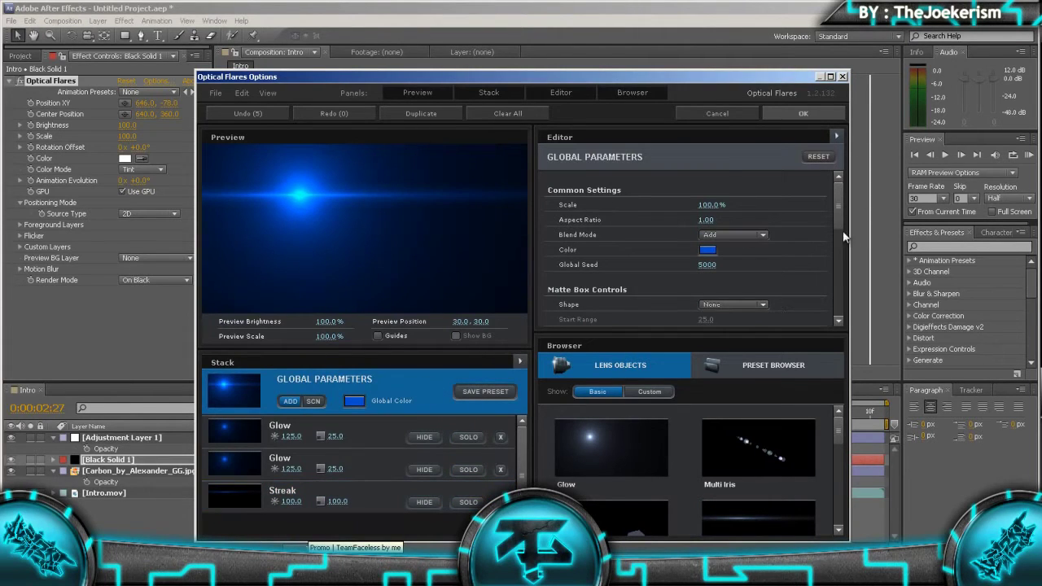
scroll(844, 215, down, 4)
click(764, 244)
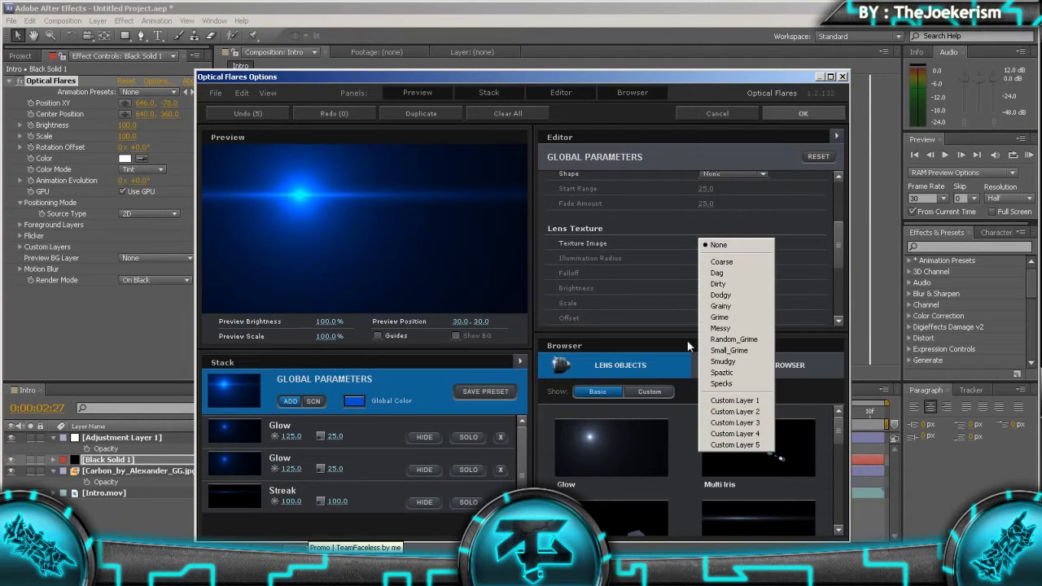
click(720, 294)
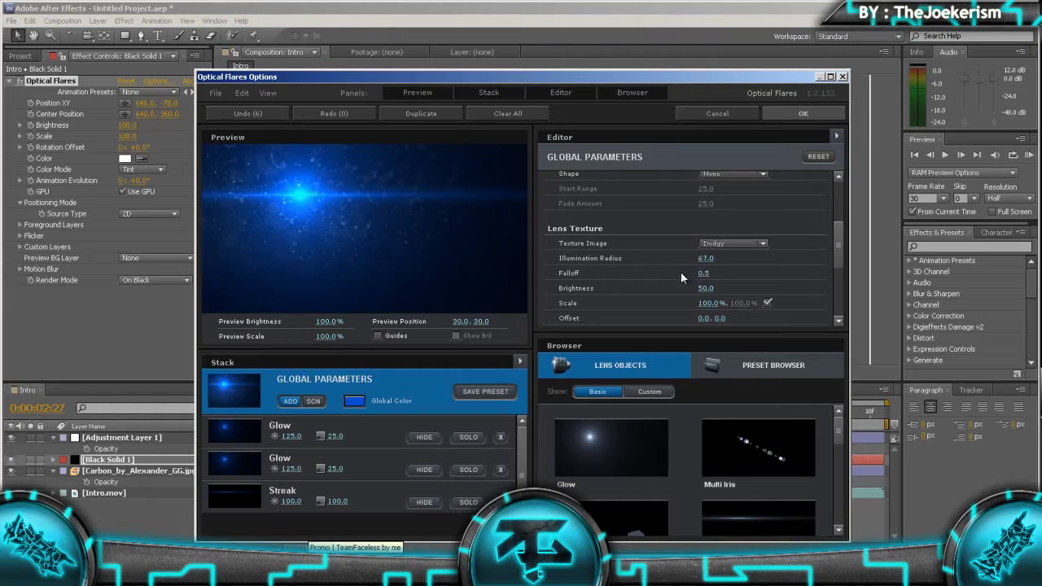
drag(680, 272, 657, 288)
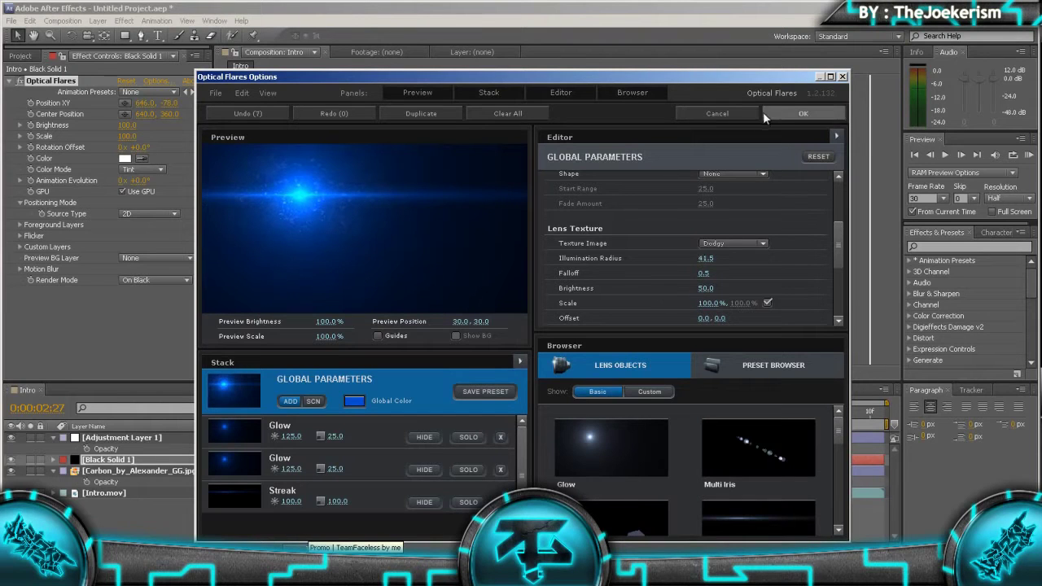
click(769, 114)
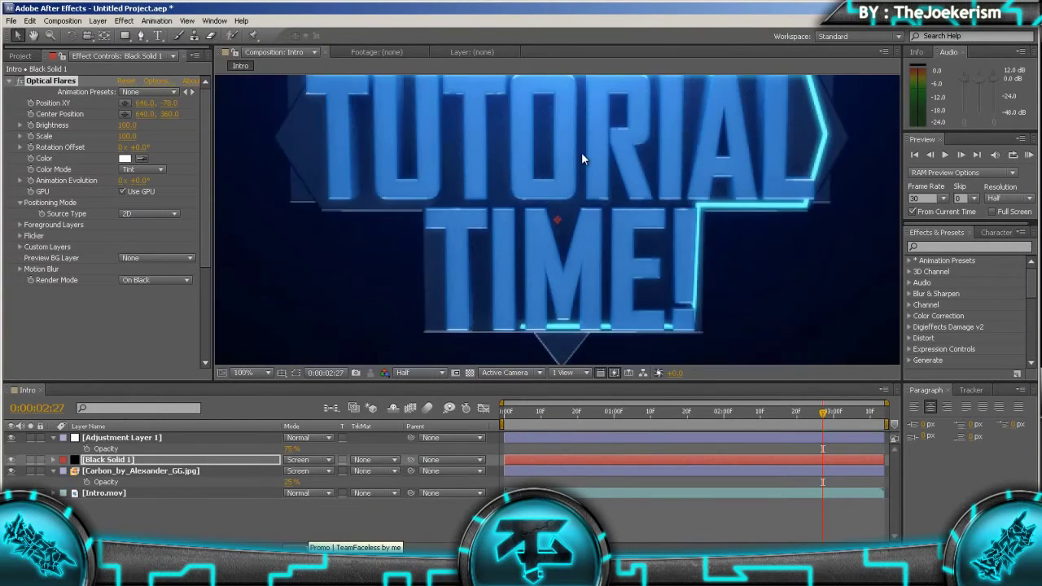
Raise the flare farther above the title, centred horizontally at about 640, -140
drag(559, 81, 555, 65)
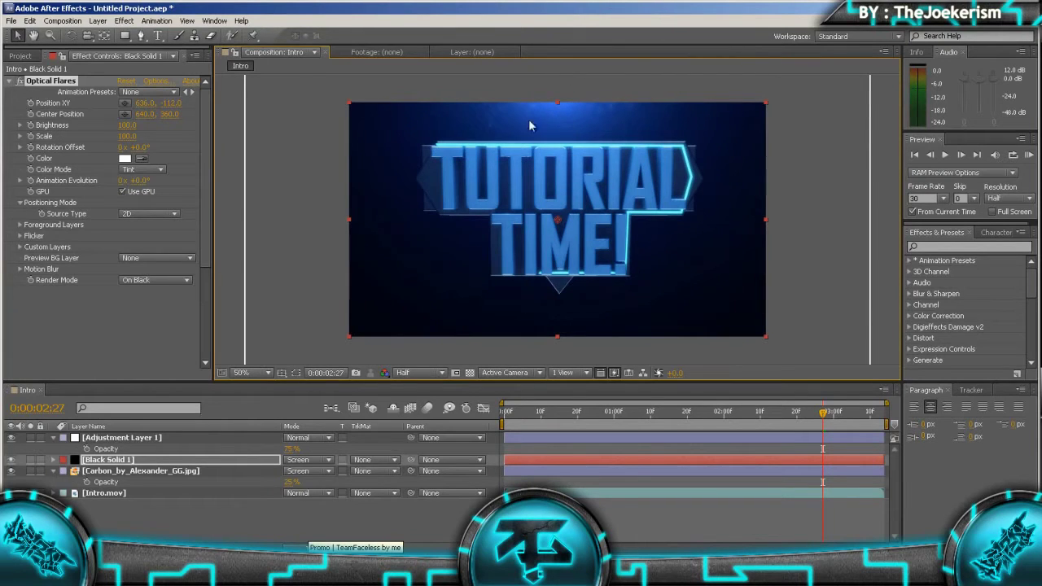
key(comma)
drag(559, 144, 558, 140)
key(period)
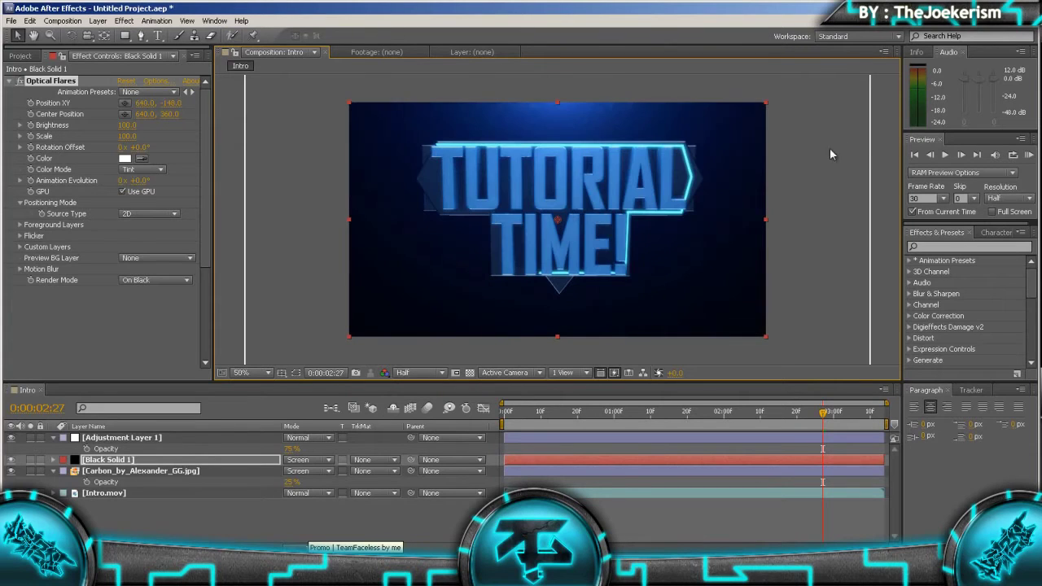
Set the optical flare's Flicker speed to 15
click(20, 235)
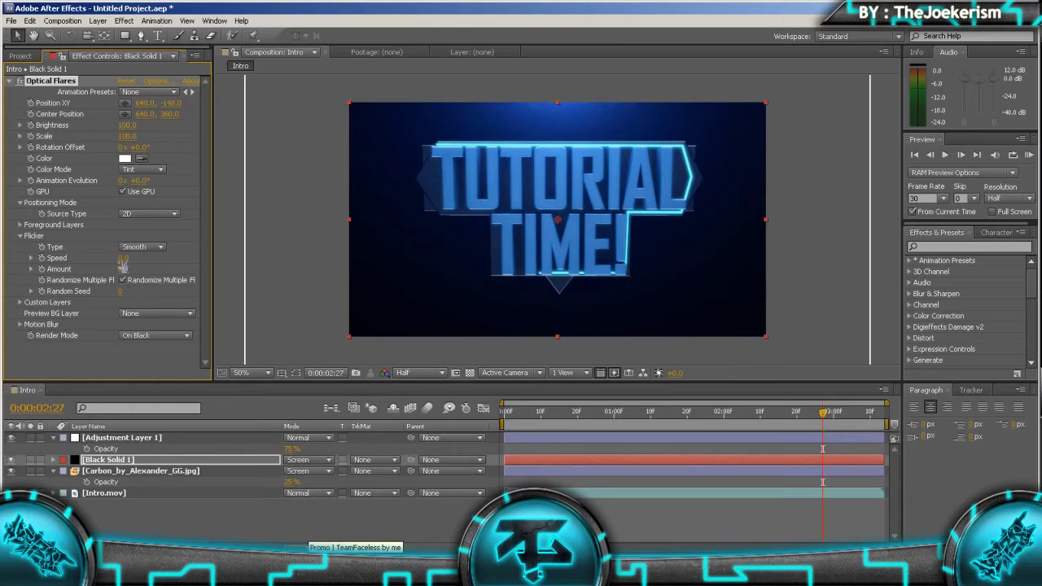
click(123, 258)
text(15)
key(Tab)
key(Return)
Examine the title and the flickering flare at different times, from about one second in to near the end of the intro
key(ctrl+Down)
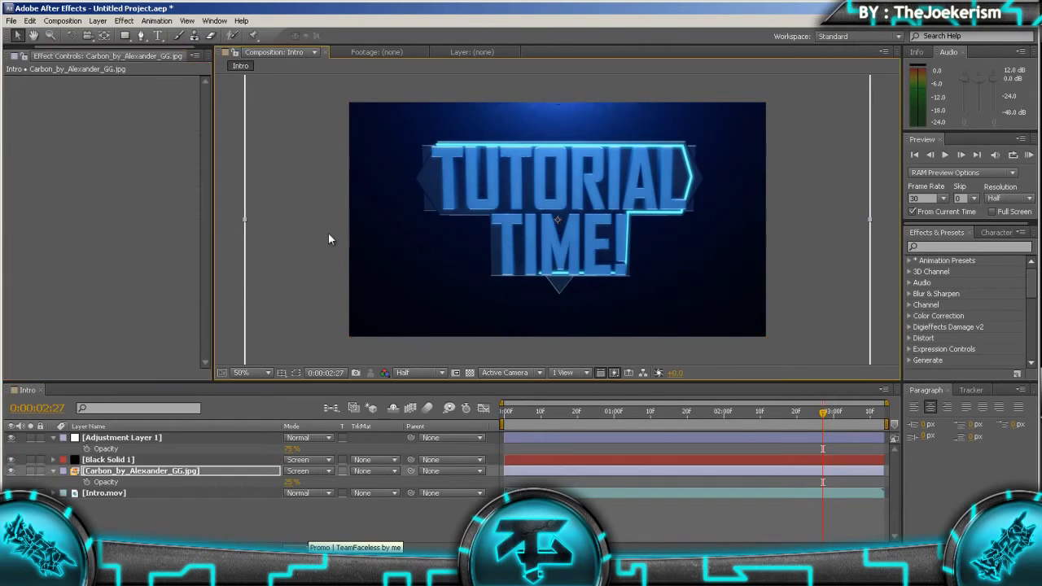
click(644, 412)
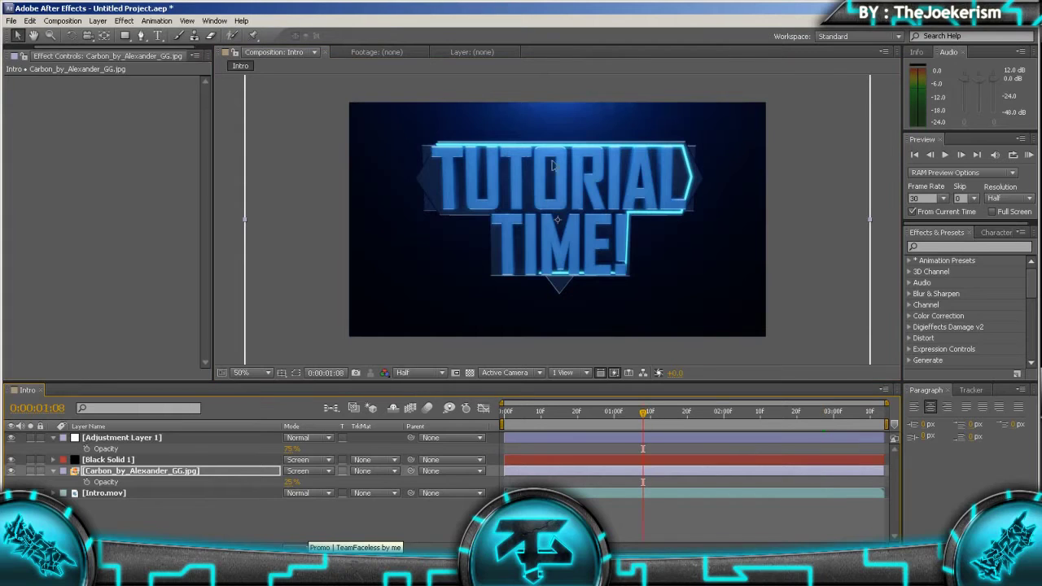
click(833, 412)
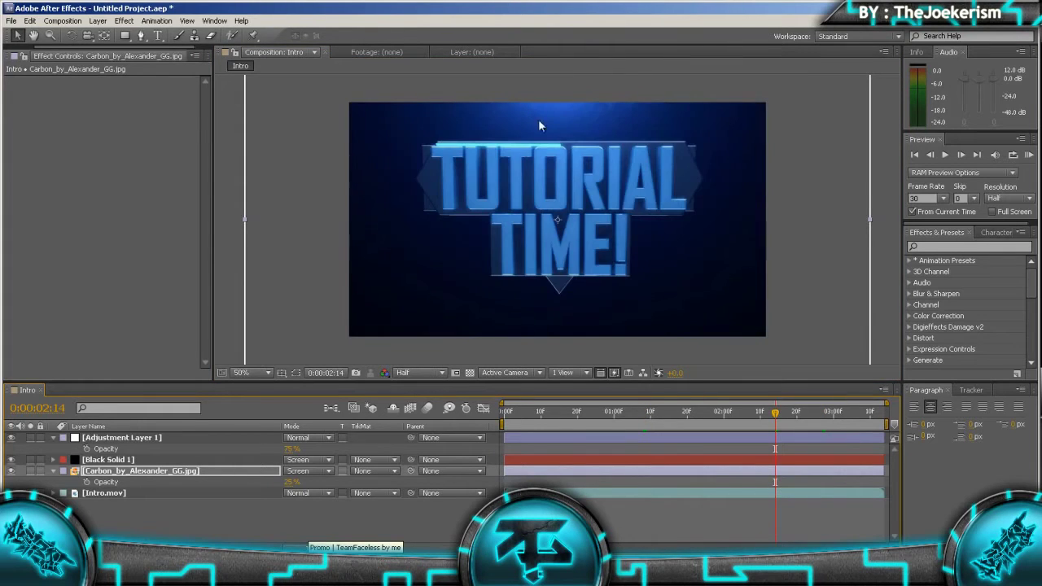
click(723, 411)
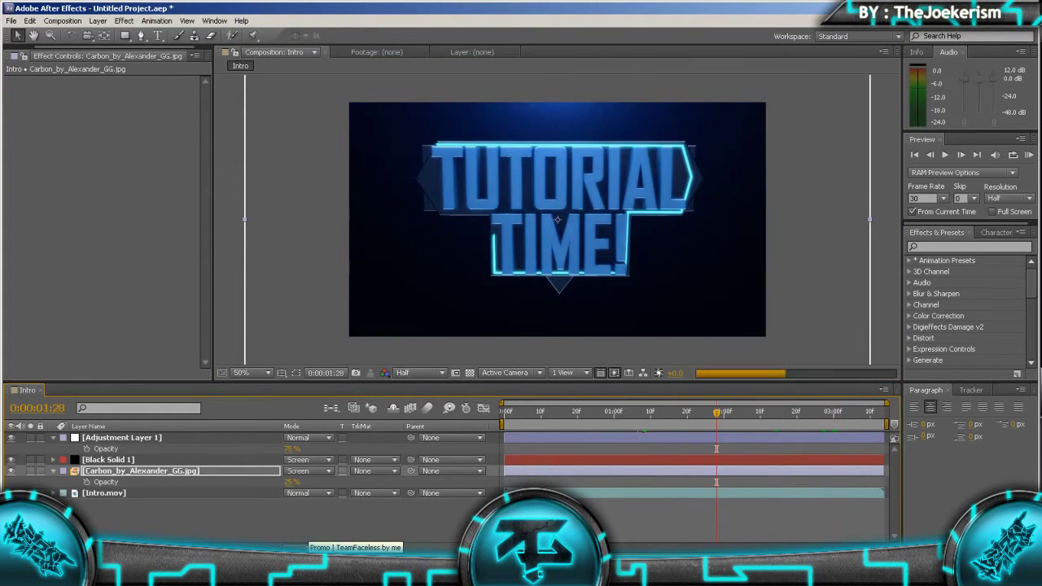
click(617, 412)
click(767, 412)
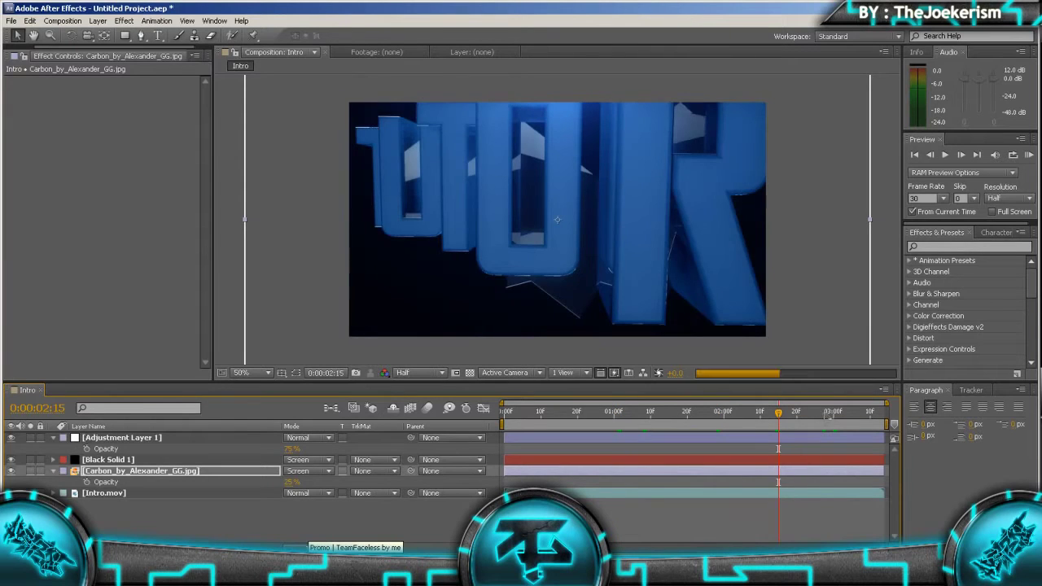
click(841, 412)
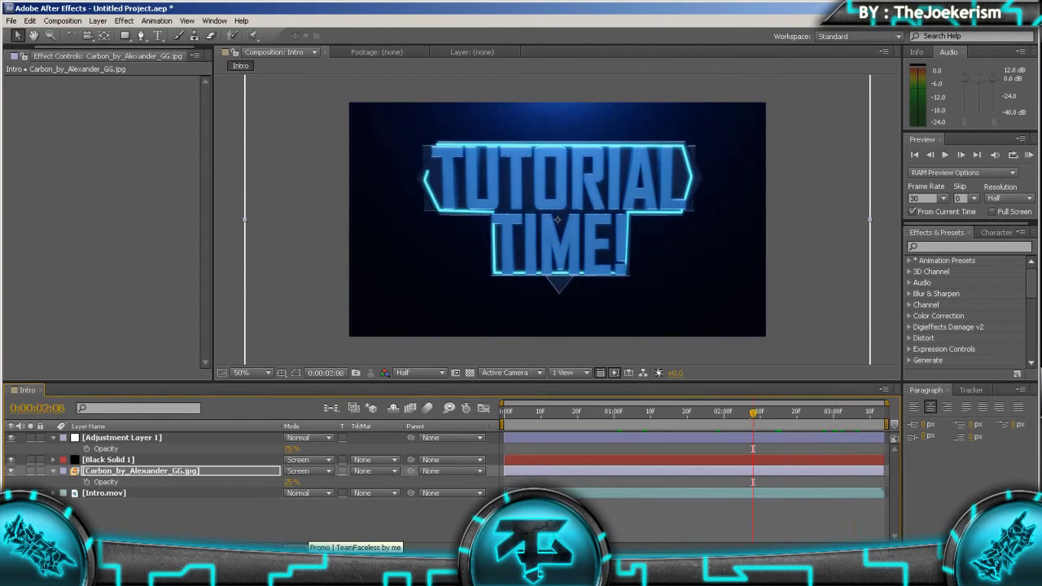
click(753, 423)
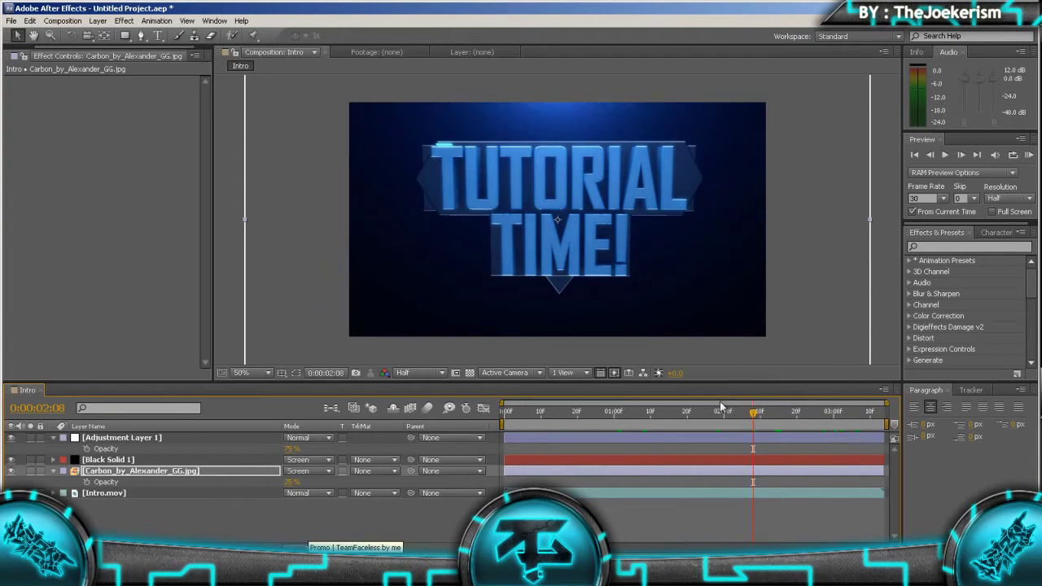
click(763, 417)
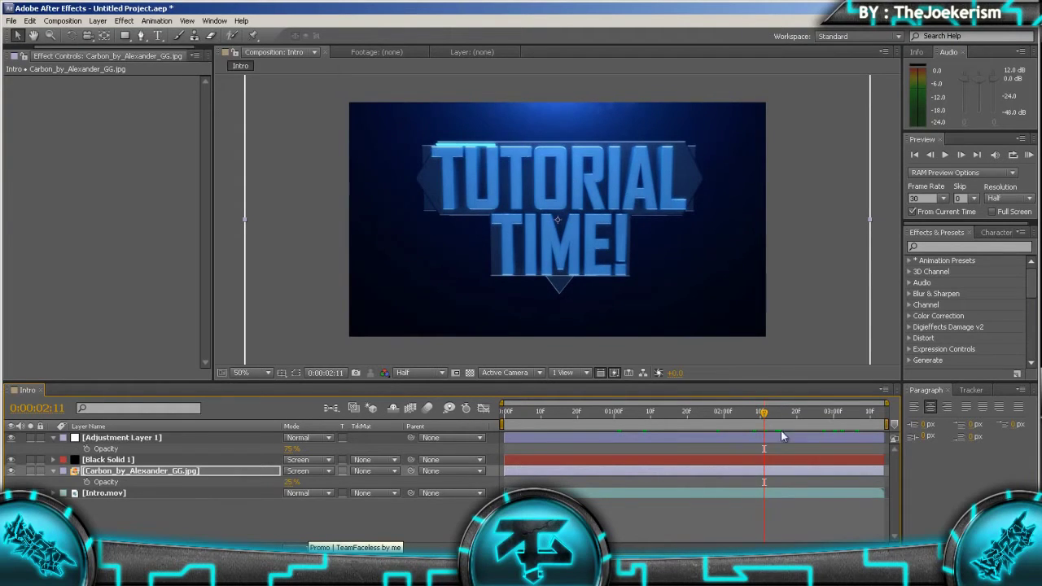
drag(731, 425, 727, 427)
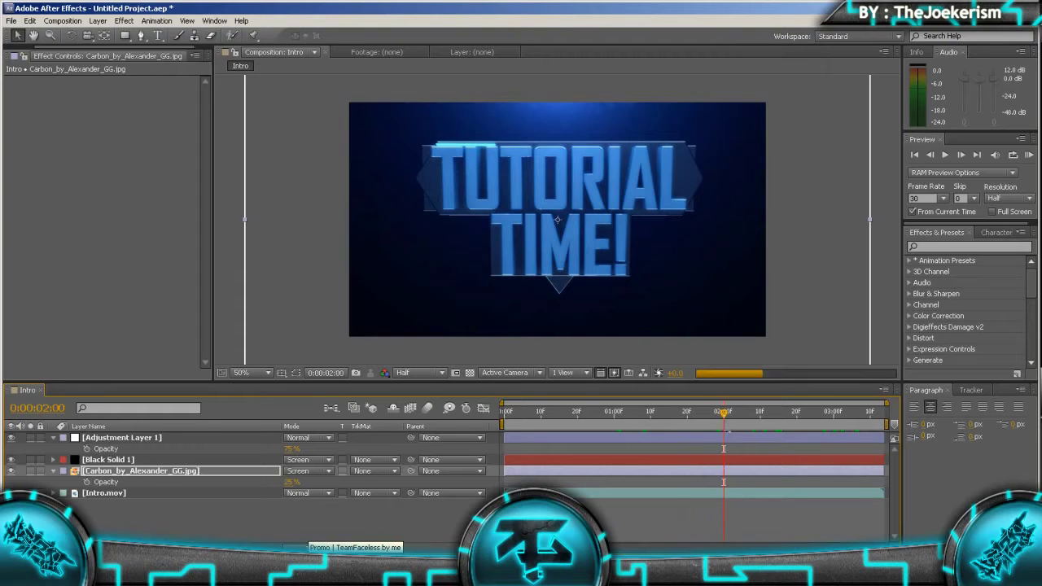
Apply the Video Copilot Twitch effect to the Intro.mov layer
click(112, 506)
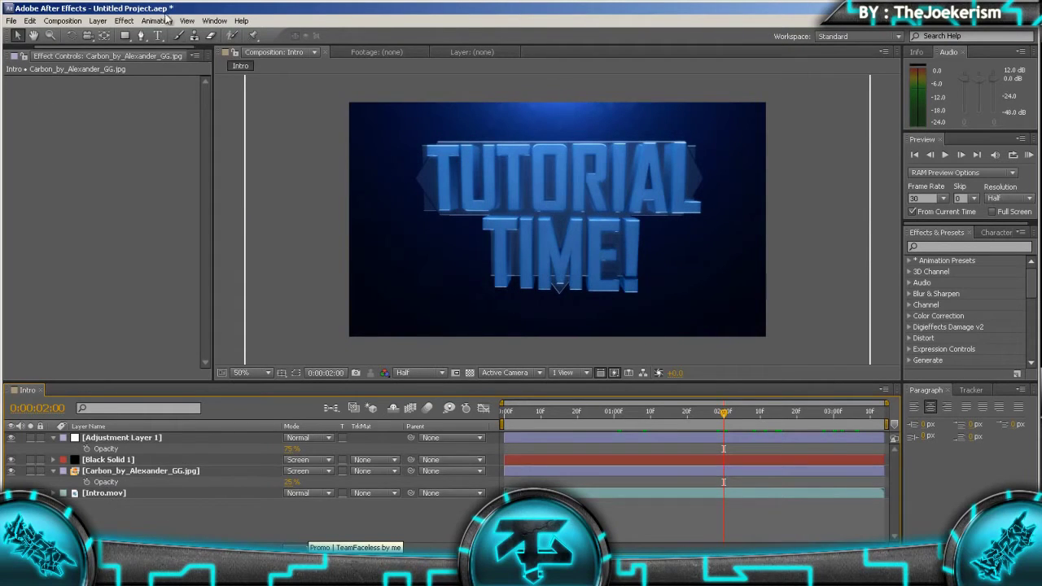
click(109, 494)
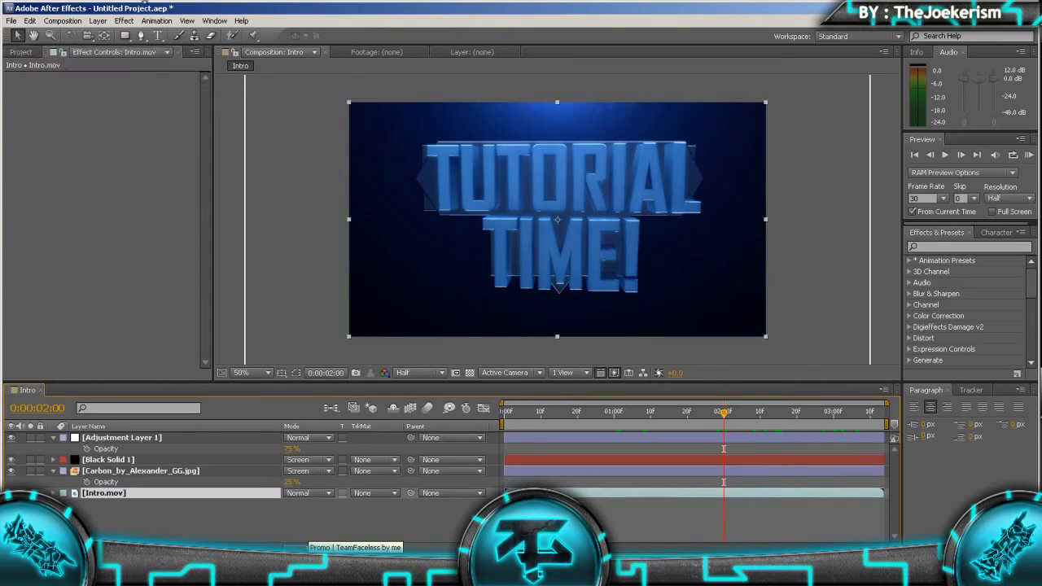
click(124, 20)
mouse_move(130, 388)
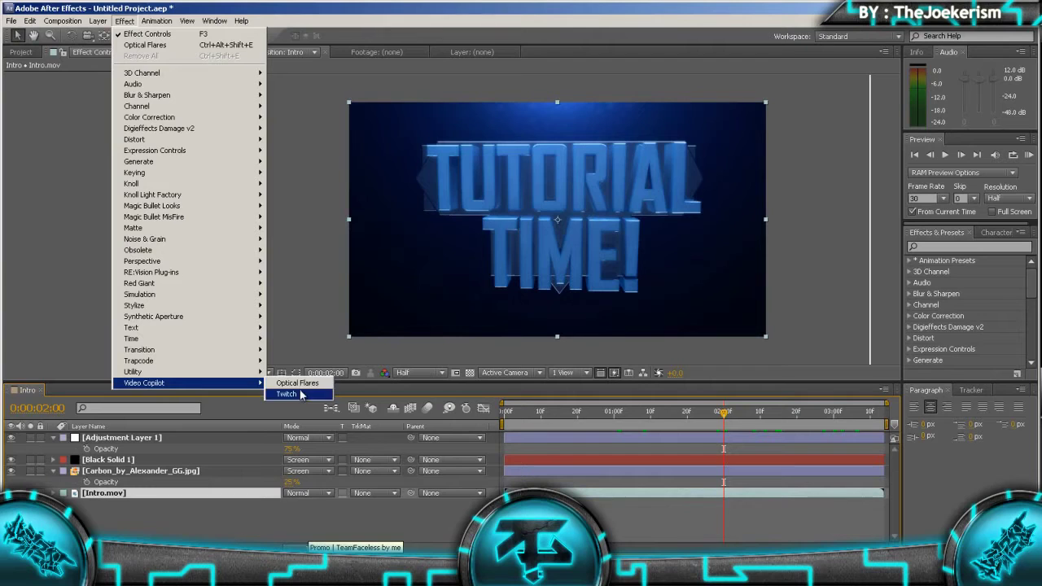
click(288, 394)
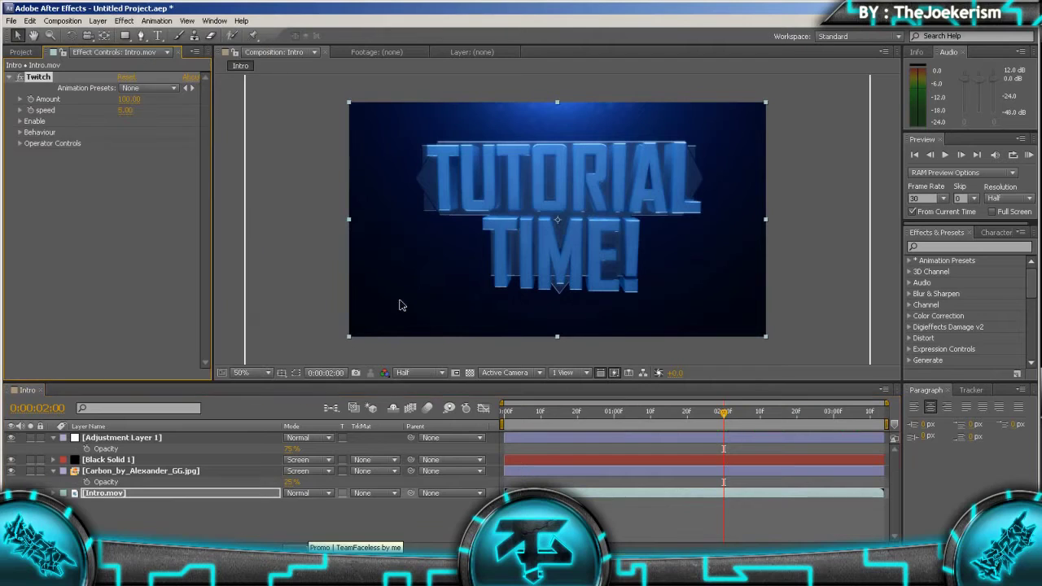
Enable the Blur and Slide operators of the Twitch effect
click(140, 86)
click(101, 169)
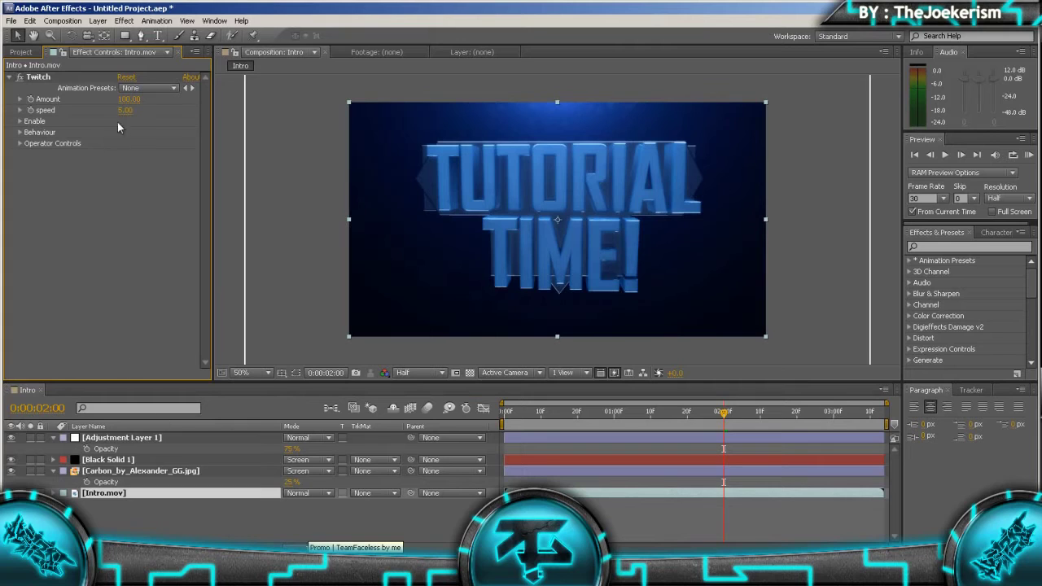
click(19, 144)
click(20, 143)
click(20, 120)
click(121, 131)
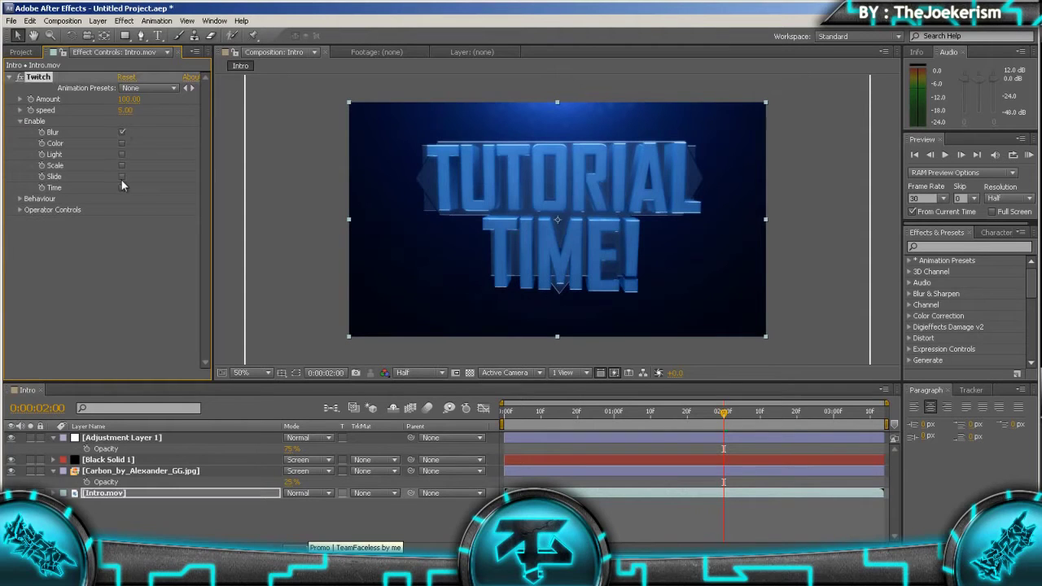
click(121, 177)
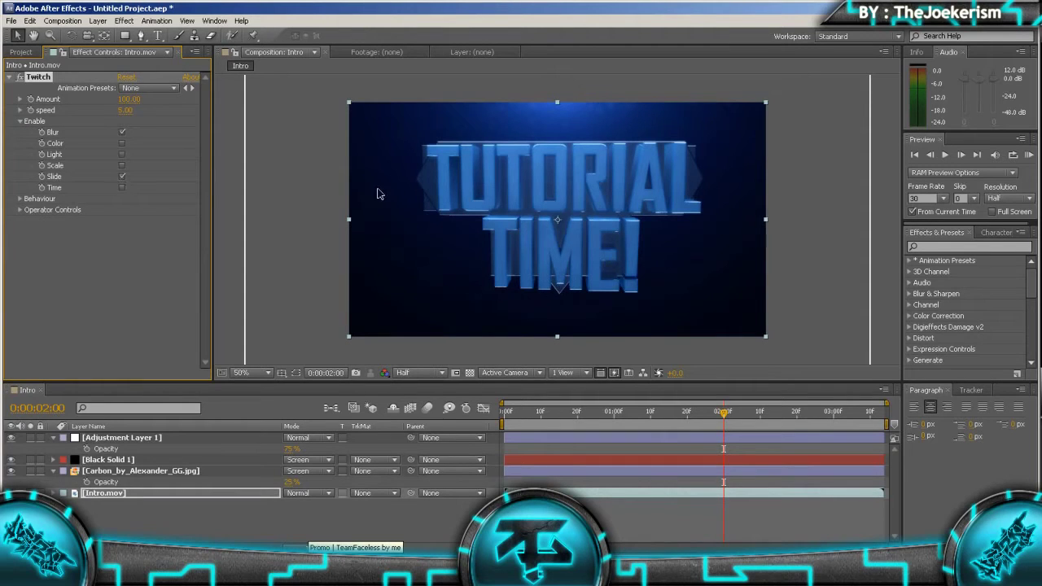
click(20, 120)
Set the Twitch speed to 9
click(124, 110)
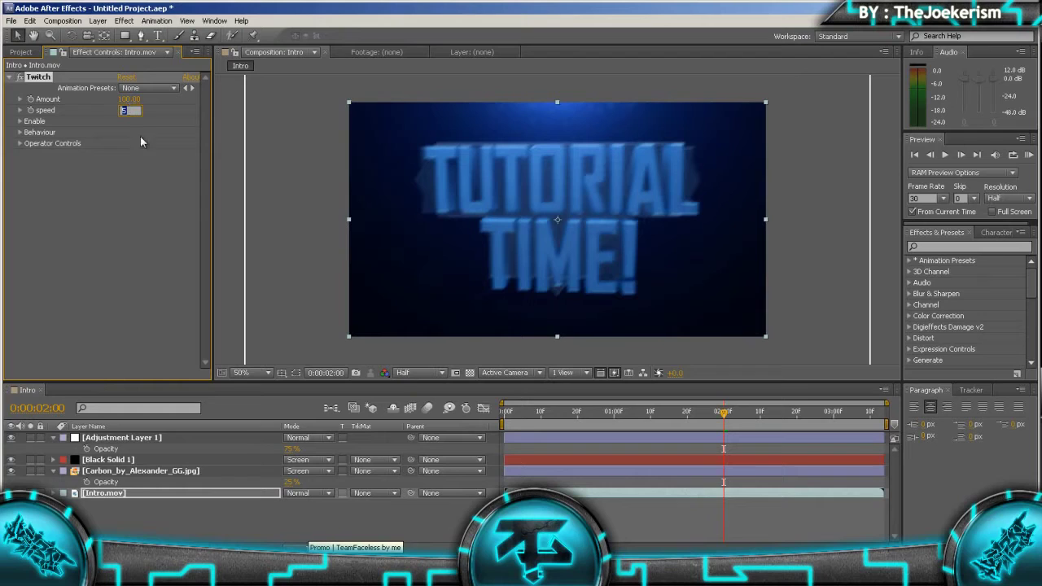
text(9)
key(Return)
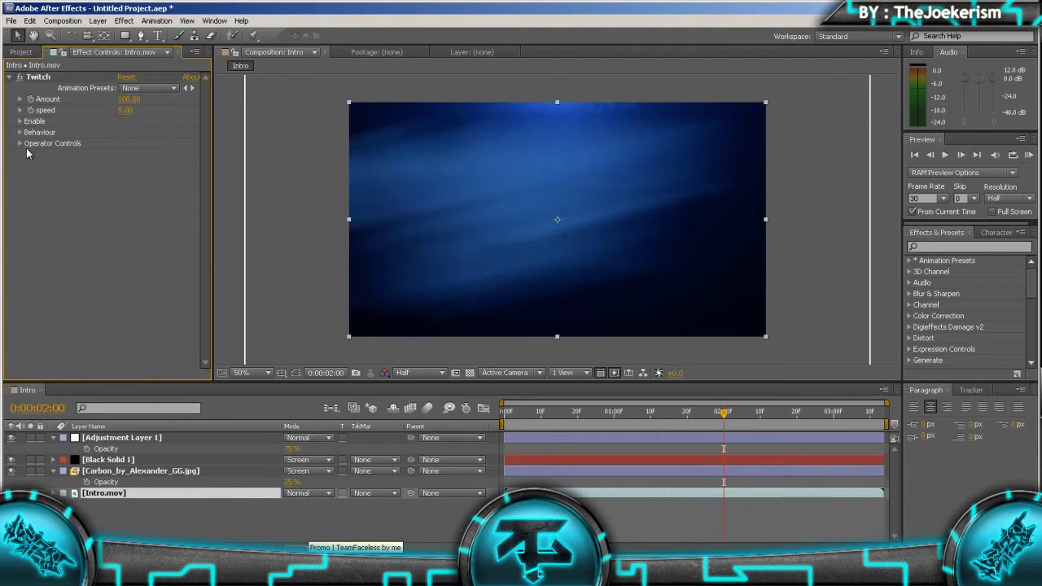
Set the Blur Amount in Twitch's operator controls to 8
click(21, 143)
click(31, 154)
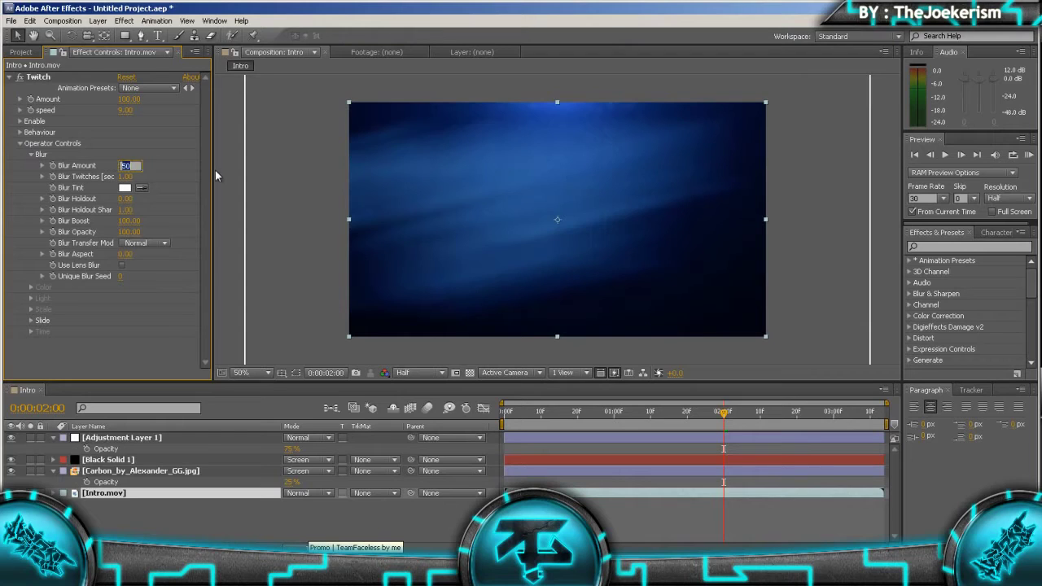
text(0)
key(Return)
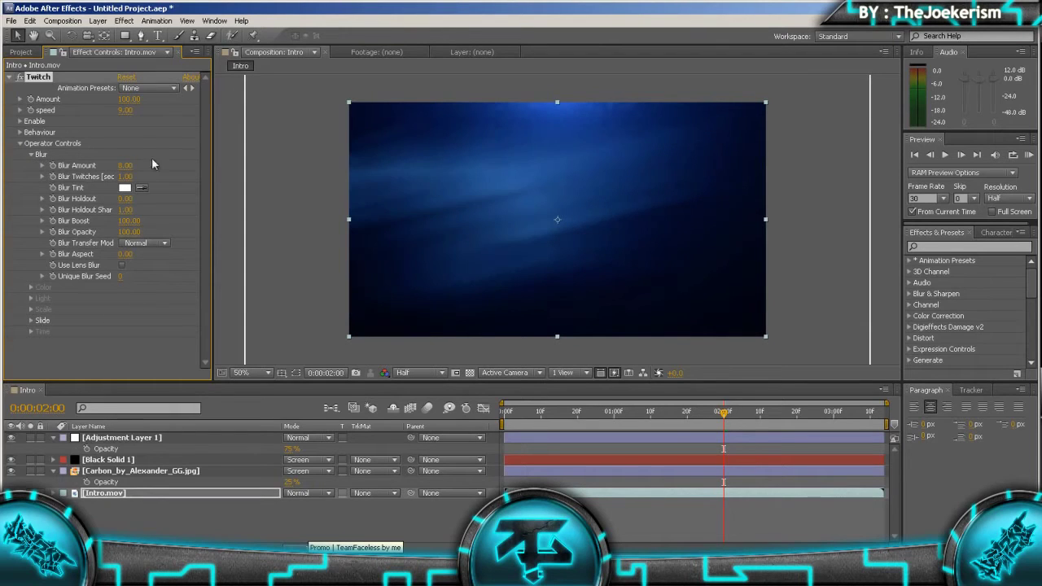
Set the Slide Amount in Twitch's operator controls to 1
click(21, 144)
click(21, 143)
click(31, 154)
click(31, 198)
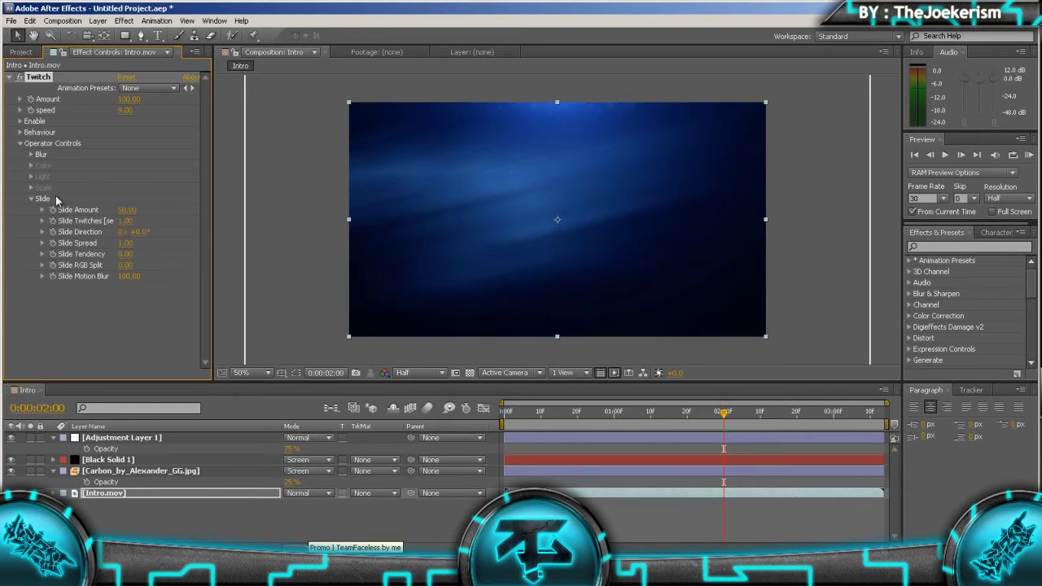
text(1)
click(187, 308)
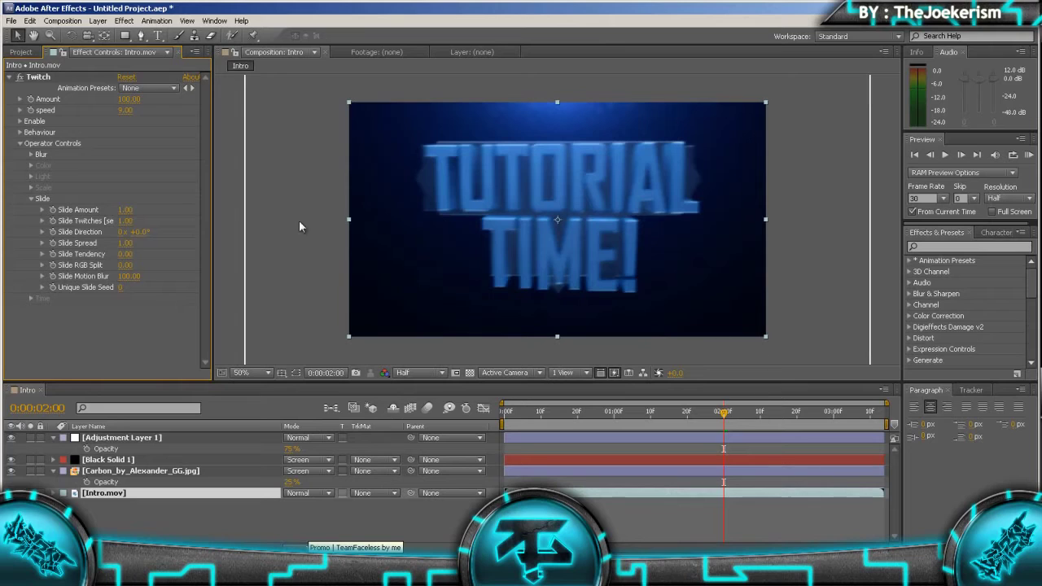
Set Twitch's Blur Amount and Slide Amount to 0 and start keyframing both at 0:00:02:00
click(33, 151)
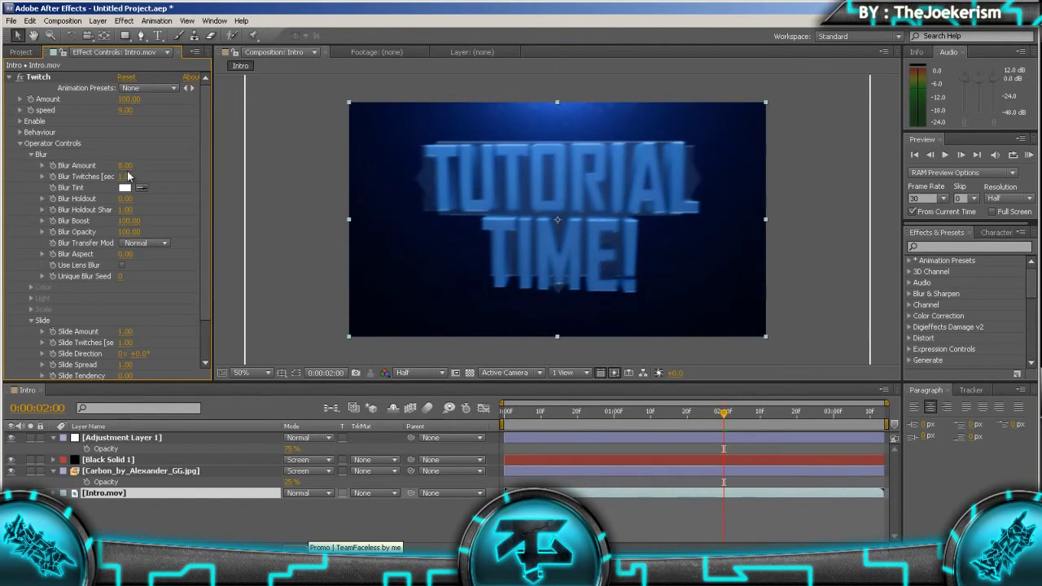
click(130, 332)
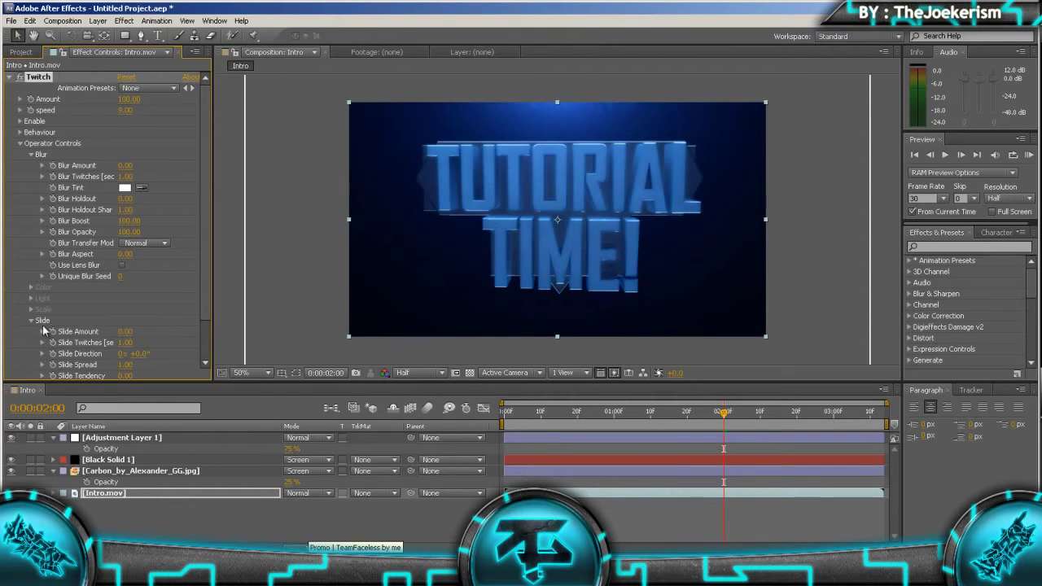
click(52, 165)
Keyframe Twitch's Blur Amount at 8 at 0:00:02:05
click(961, 155)
click(961, 155)
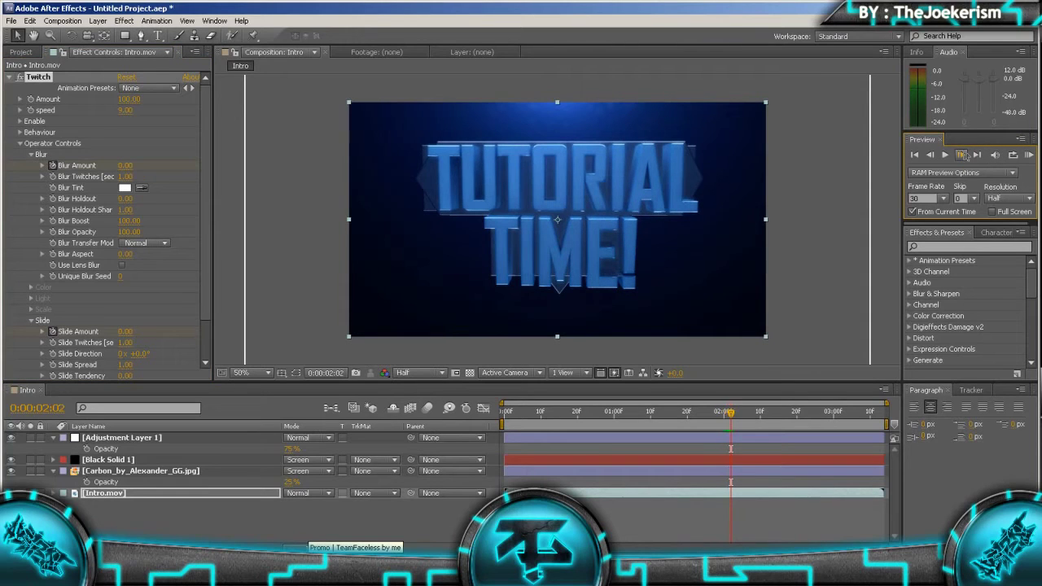
click(961, 155)
click(962, 155)
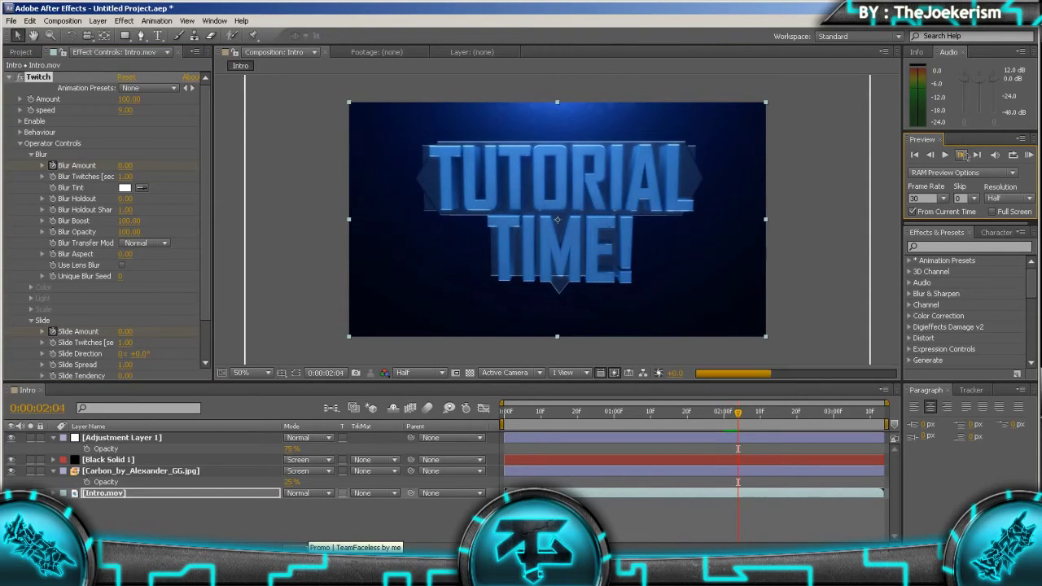
click(962, 155)
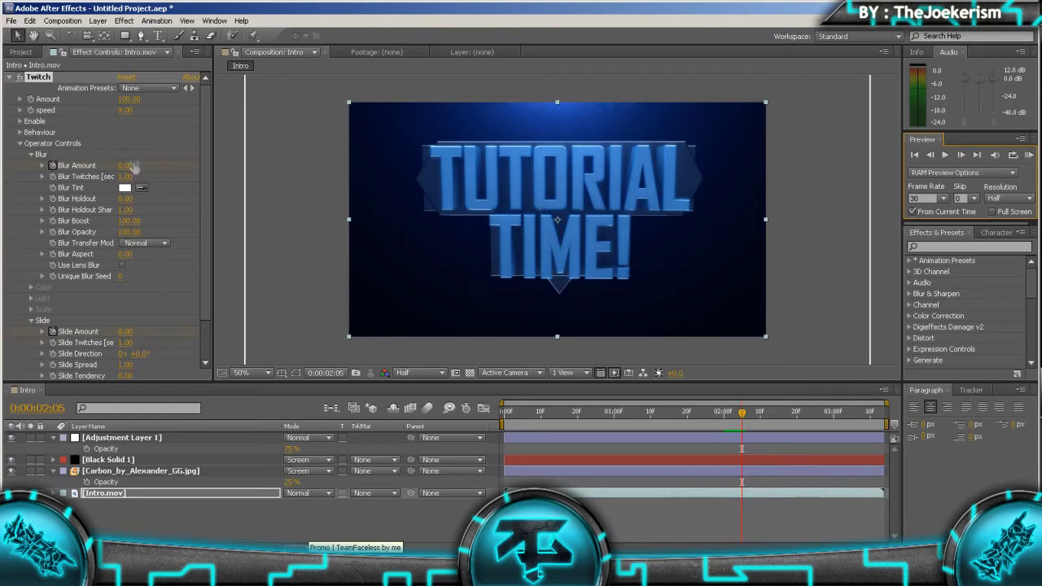
click(127, 166)
text(8)
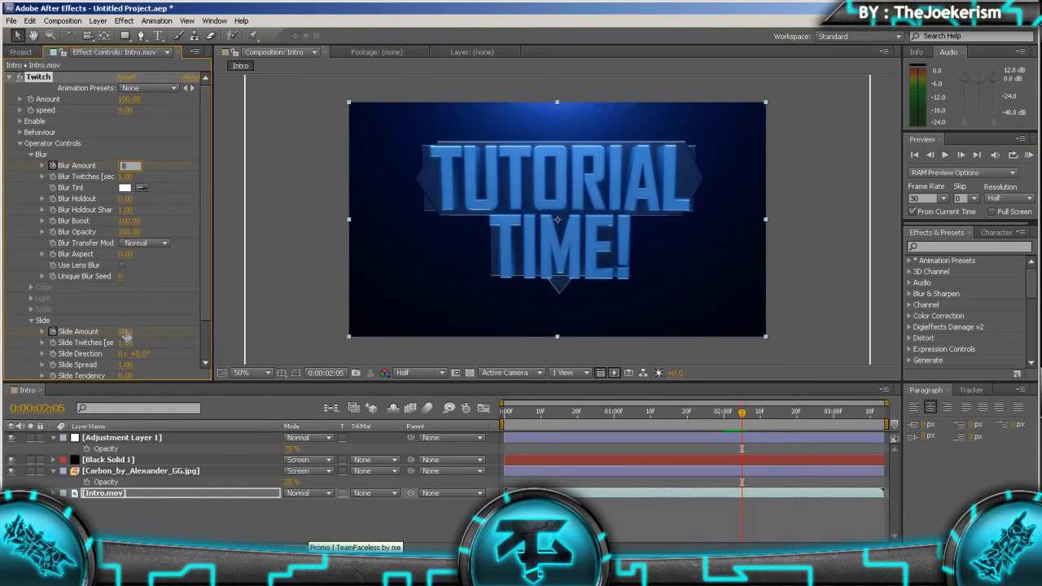
key(Return)
Hide Adjustment Layer 1 and run a RAM preview of the composition from 0:00:01:25
key(ctrl+Up)
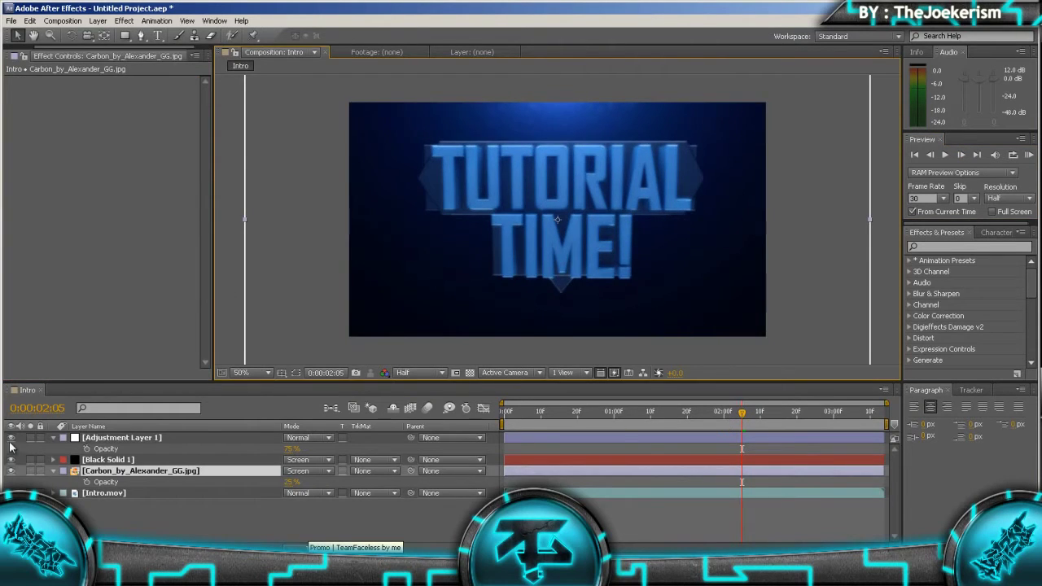
click(10, 437)
drag(728, 411, 705, 411)
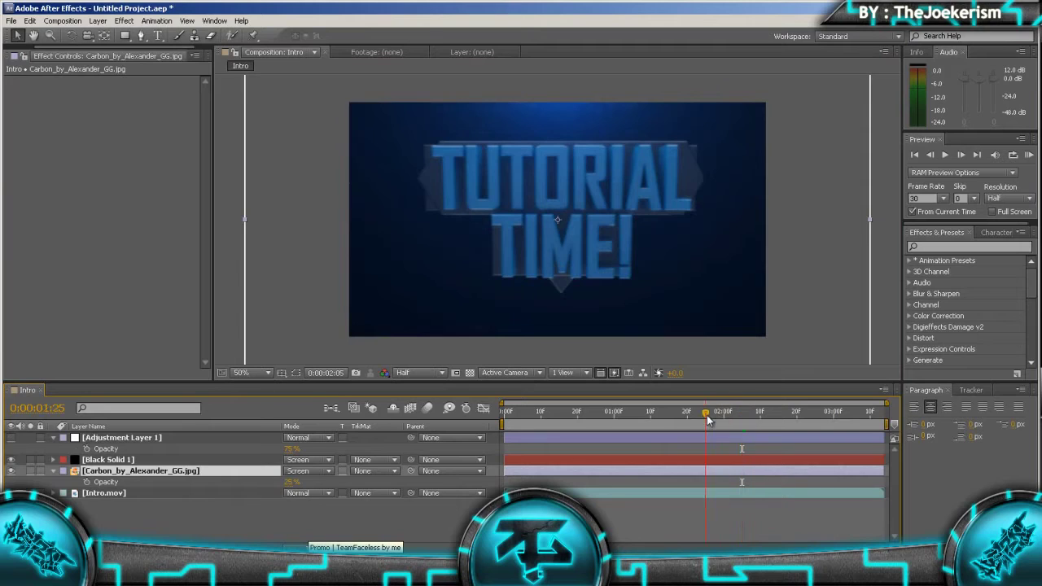
click(1029, 154)
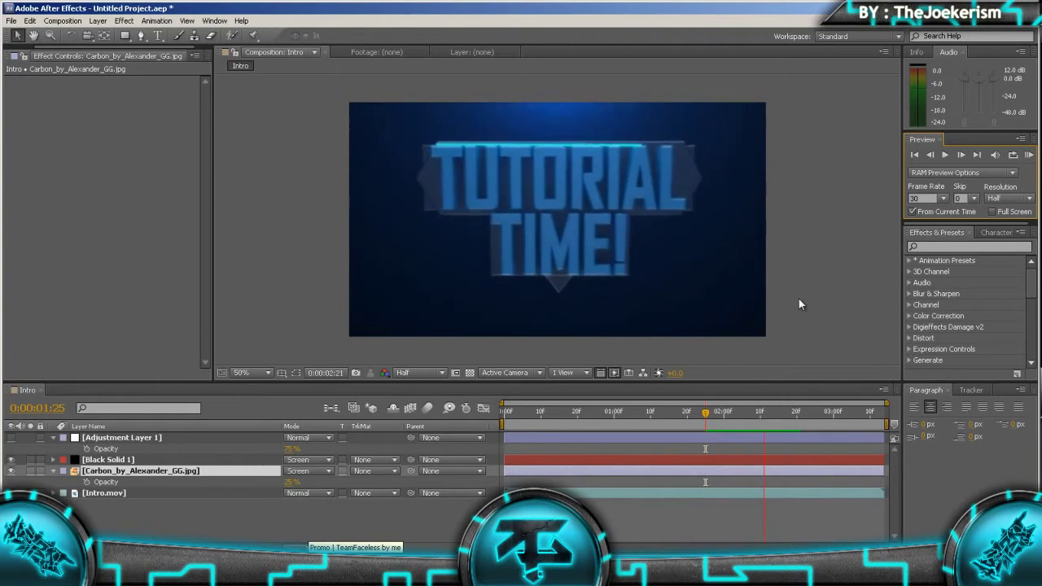
click(43, 274)
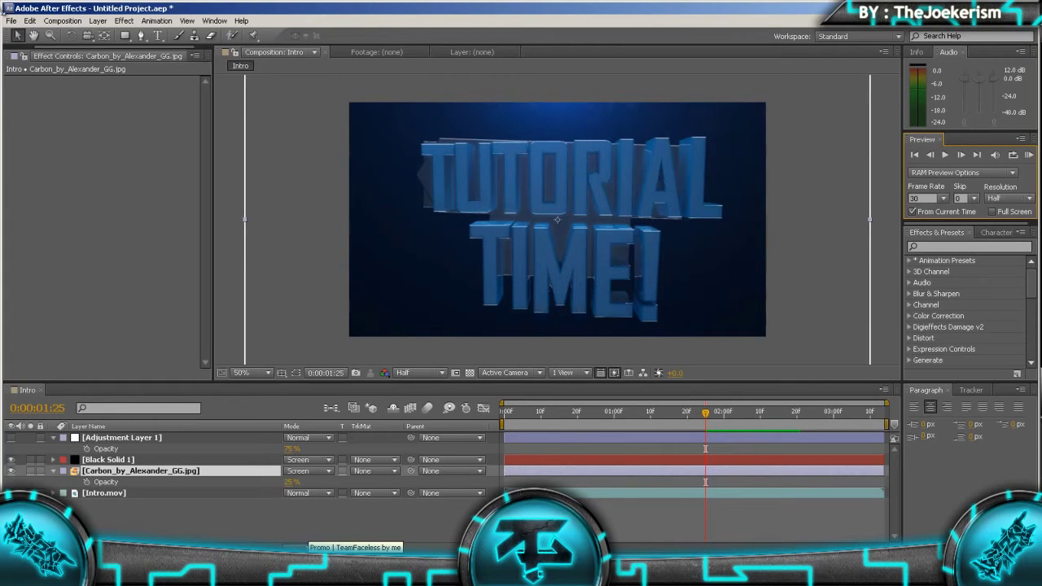
Switch to the Basic Intro Tutorial project in Cinema 4D and examine the Cel Renderer effect in the render settings
key(ctrl+0)
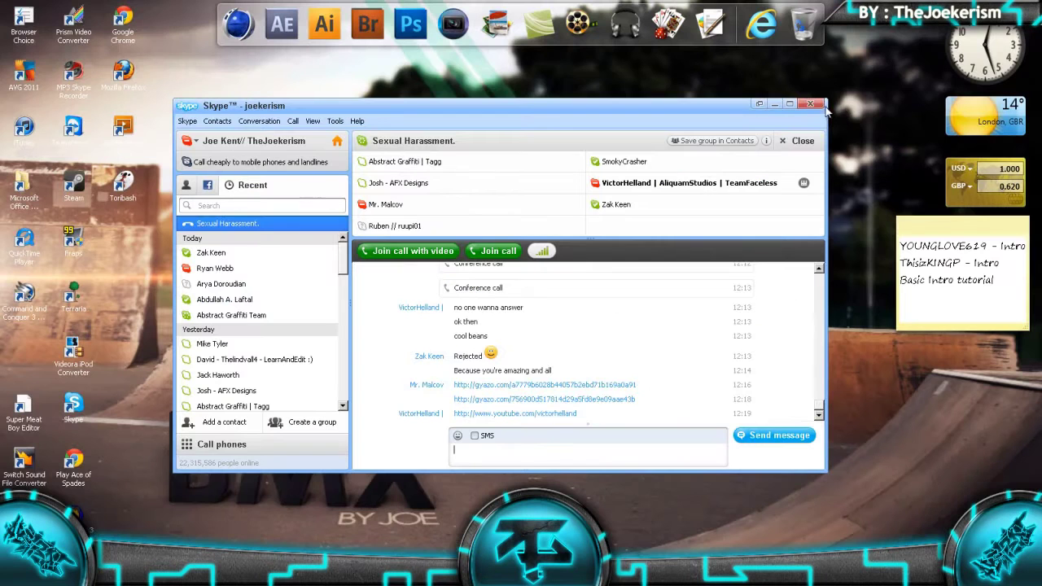
click(778, 105)
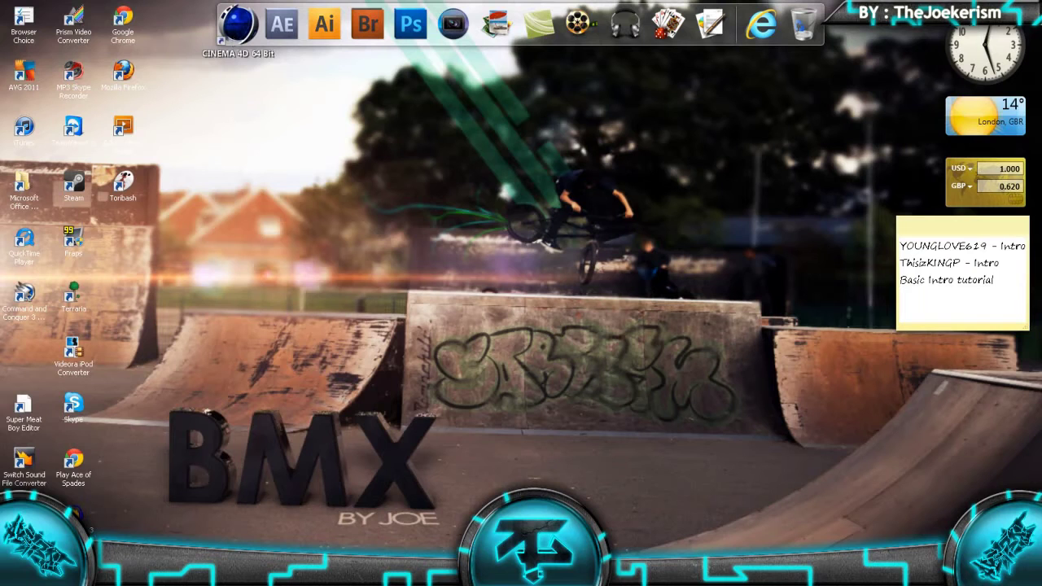
key(F9)
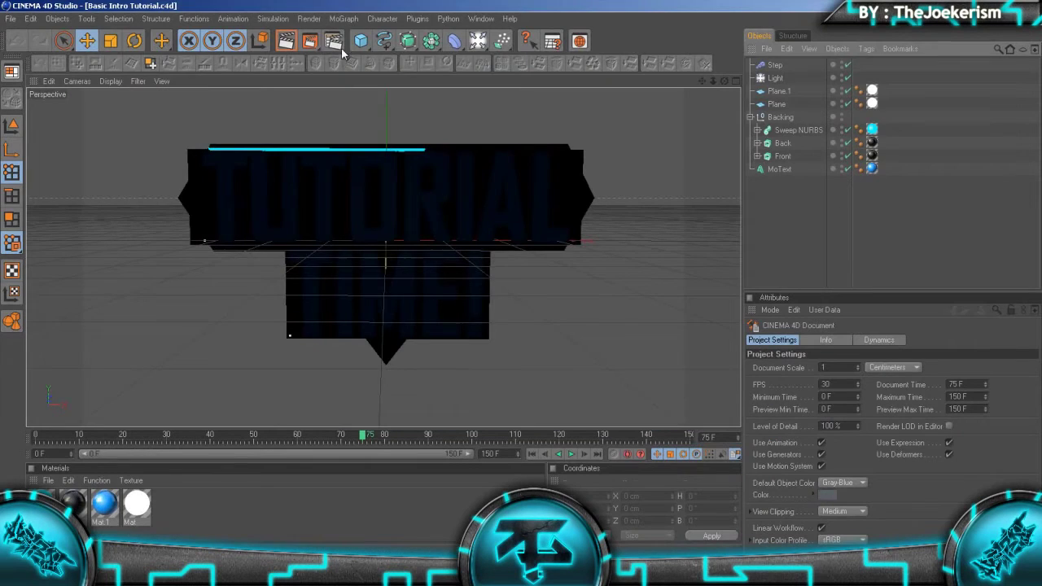
click(342, 43)
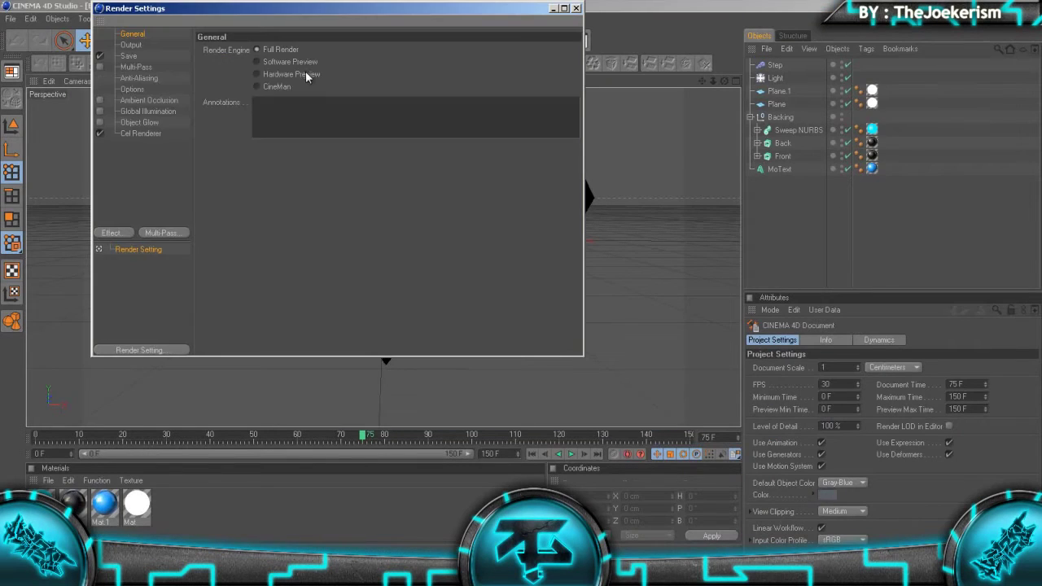
click(127, 233)
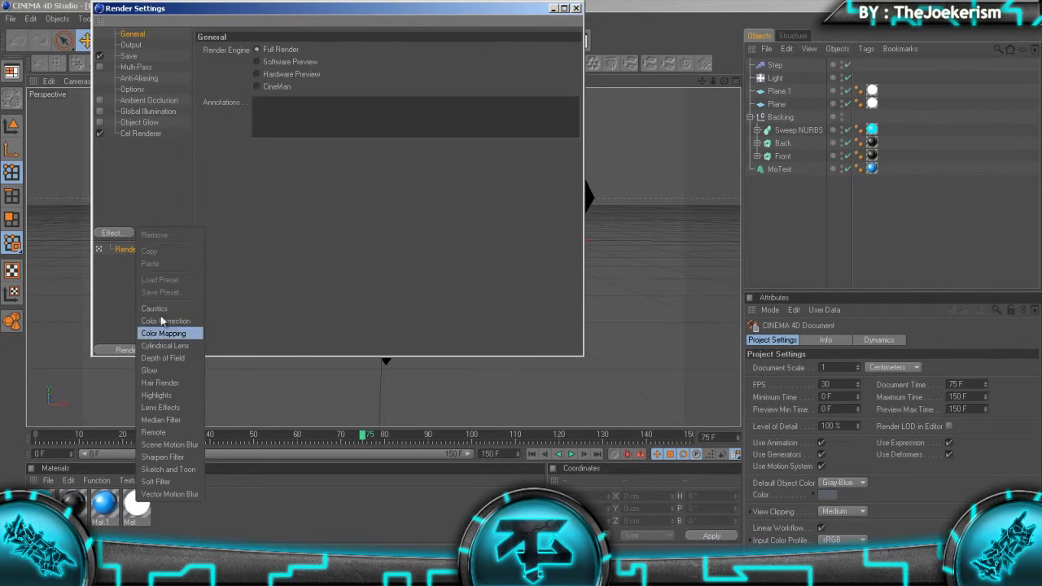
click(145, 142)
click(143, 134)
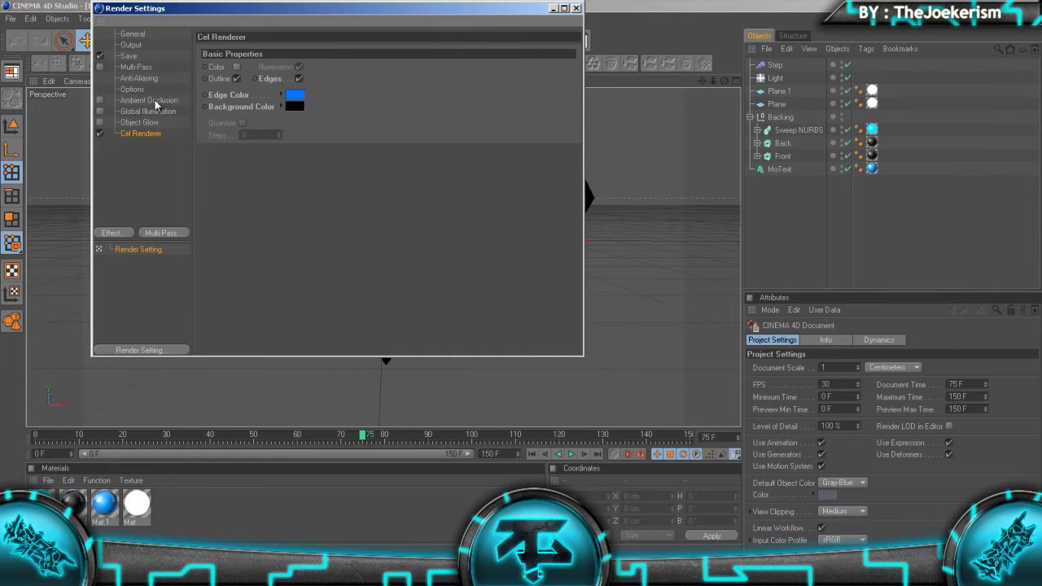
Review the render's output size and frame range, then close the render settings
click(131, 46)
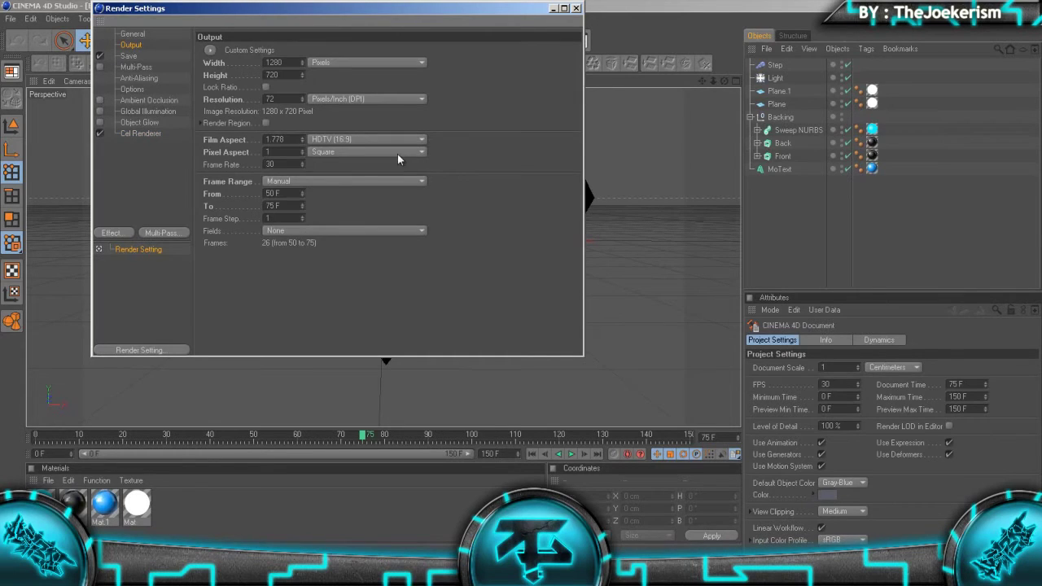
click(292, 204)
click(128, 57)
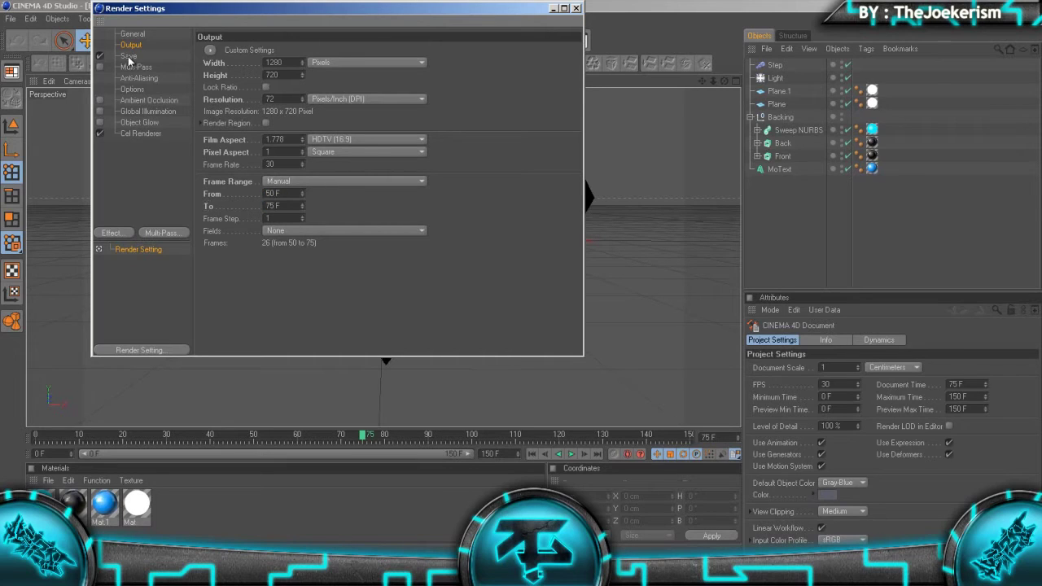
click(576, 9)
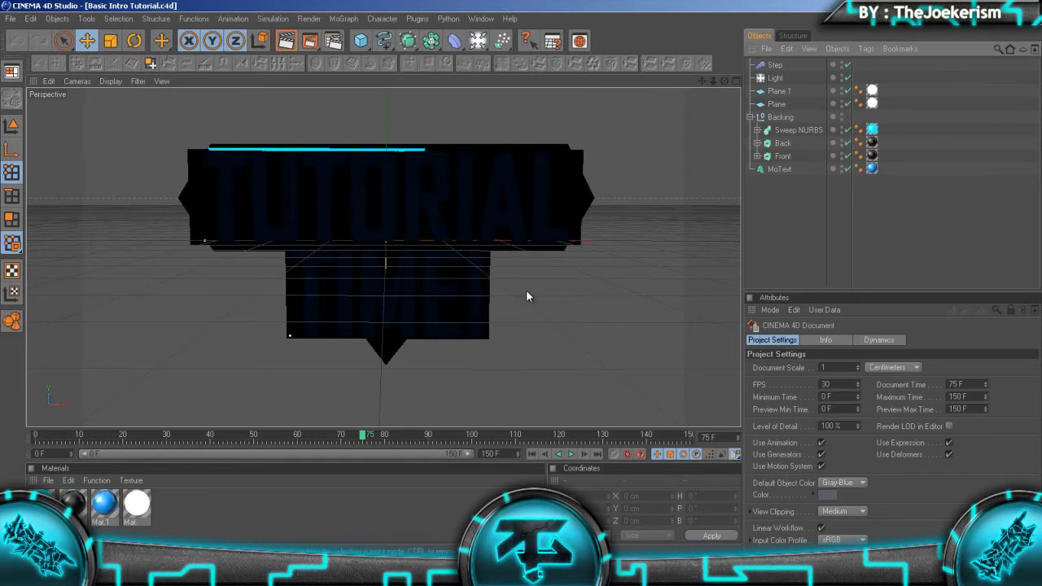
Check the frames around 75 to 90 in the Cinema 4D timeline and view GalaxySniping's Intro on YouTube
click(419, 435)
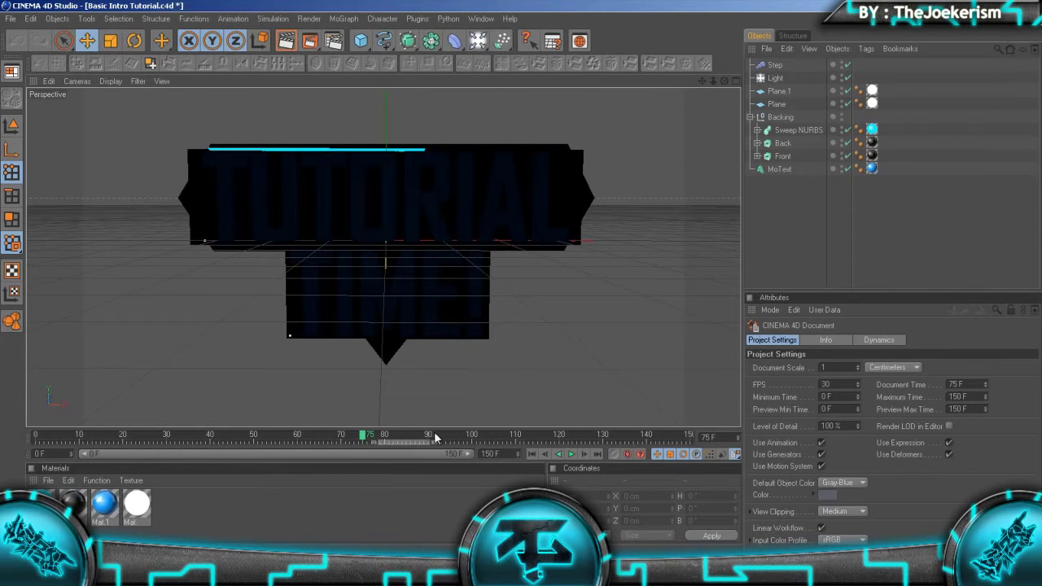
drag(379, 432, 358, 434)
key(alt+F4)
click(529, 327)
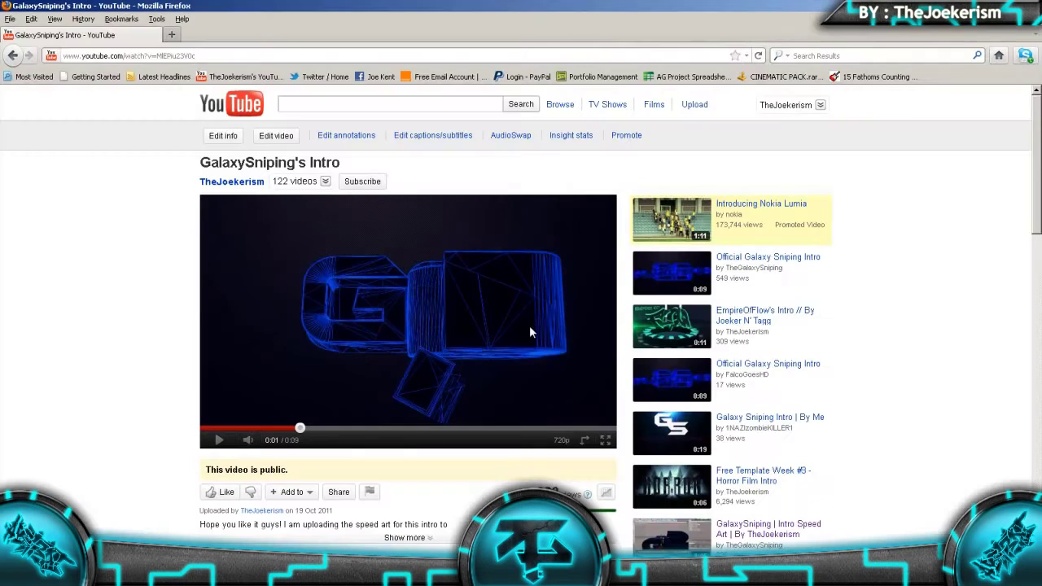
Switch back to After Effects and import Intro (Cel Rendered).mov from the Basic Intro Tutorial folder with straight, unmatted alpha
key(alt+Tab)
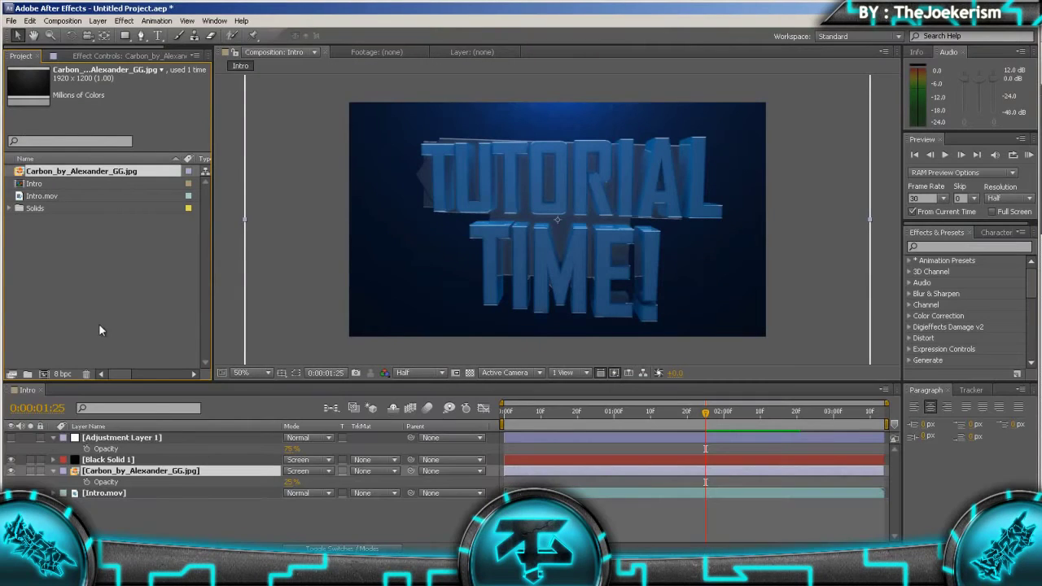
double_click(100, 305)
click(272, 59)
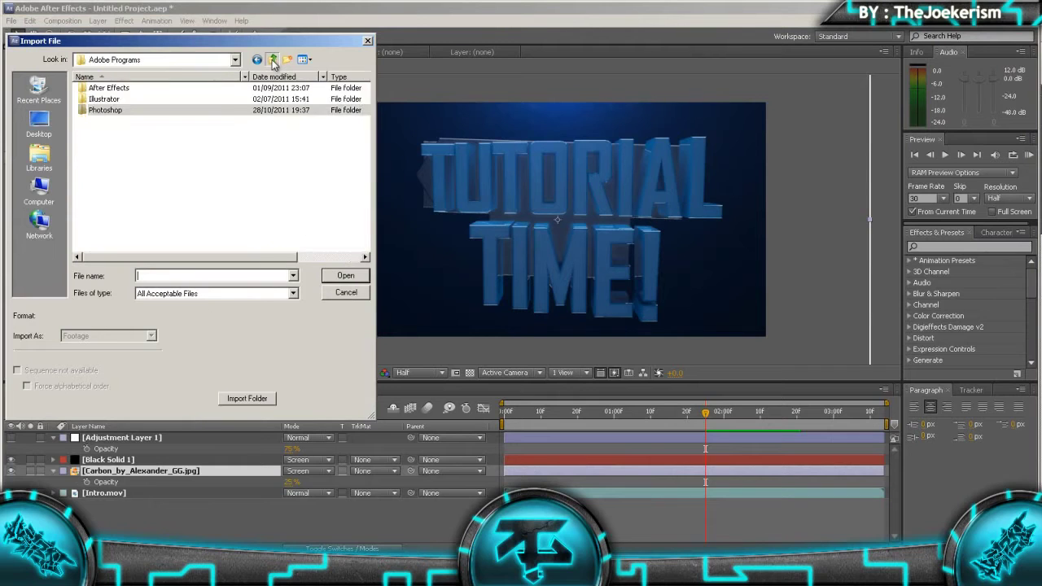
click(272, 60)
double_click(105, 143)
drag(365, 99, 403, 255)
double_click(108, 166)
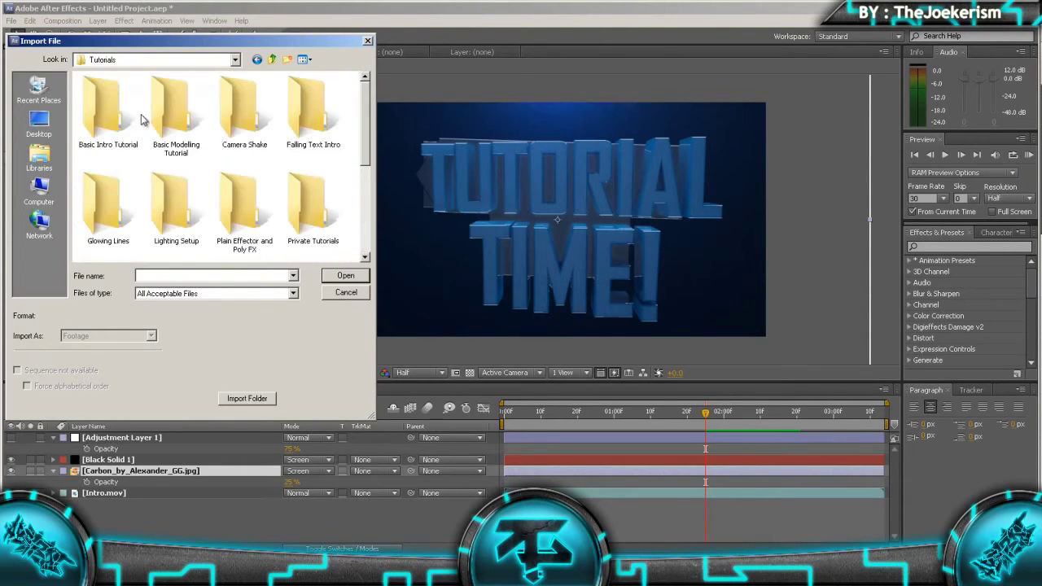
click(163, 121)
double_click(114, 120)
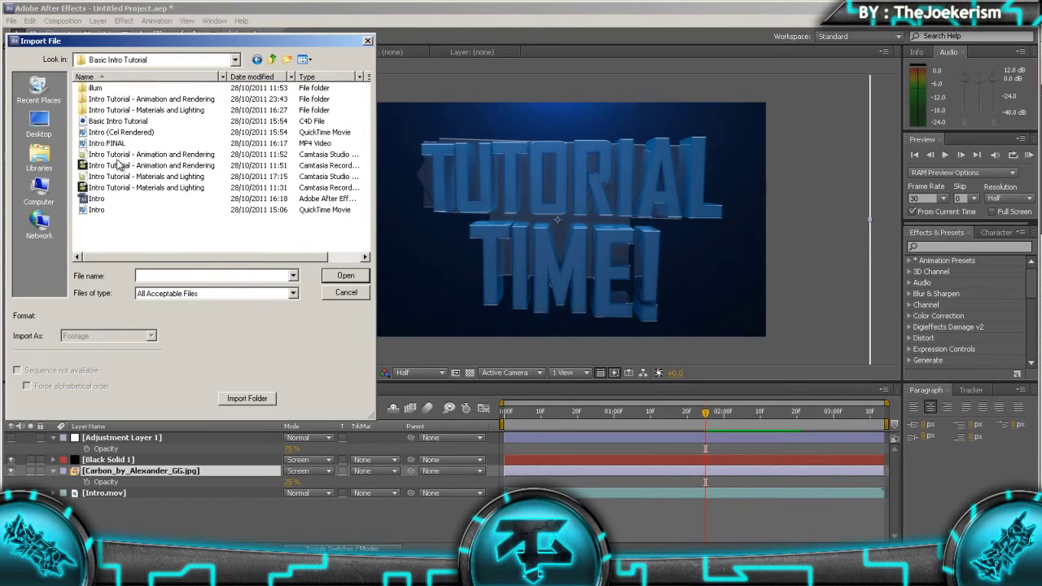
click(150, 134)
double_click(150, 134)
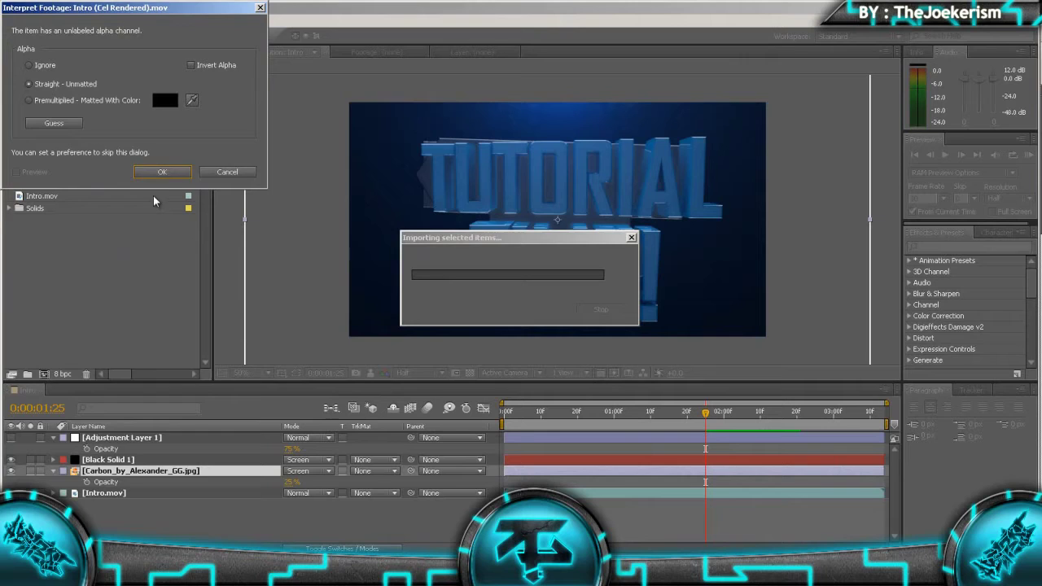
click(187, 172)
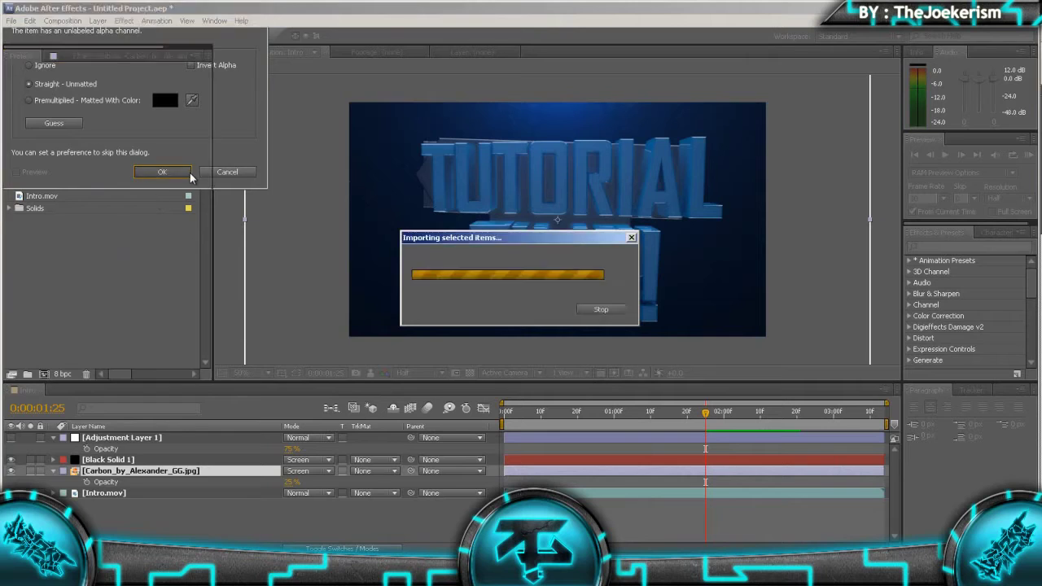
Add Intro (Cel Rendered).mov to the Intro composition beneath the Intro.mov layer and check it at 0:00:00:11
drag(150, 438, 140, 504)
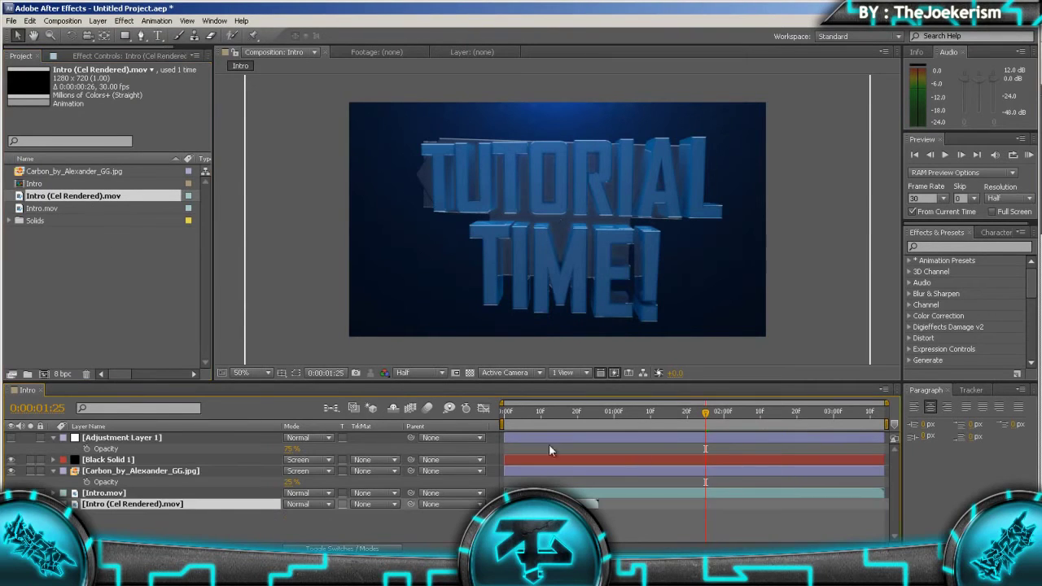
click(544, 410)
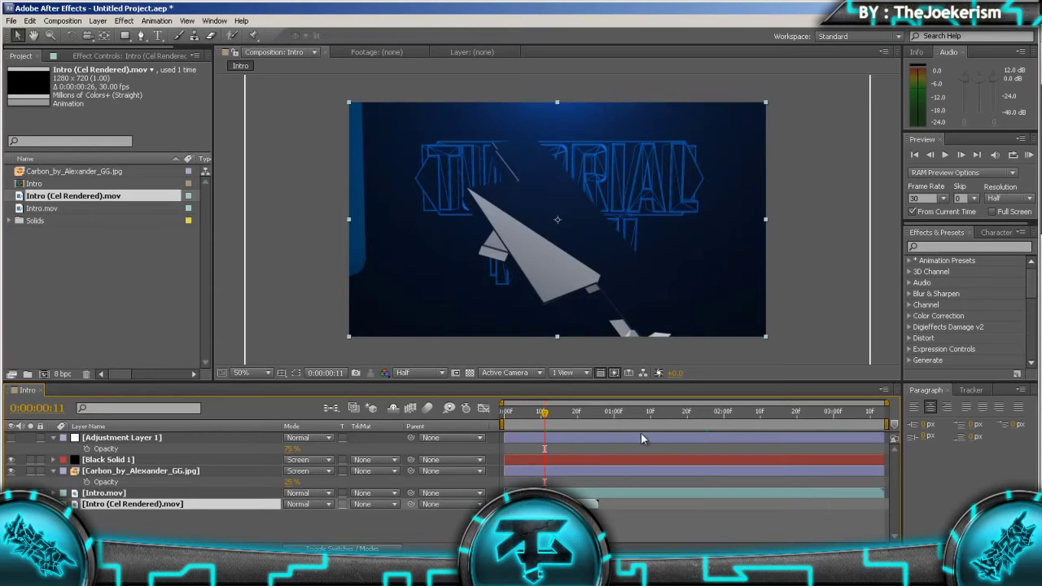
click(657, 412)
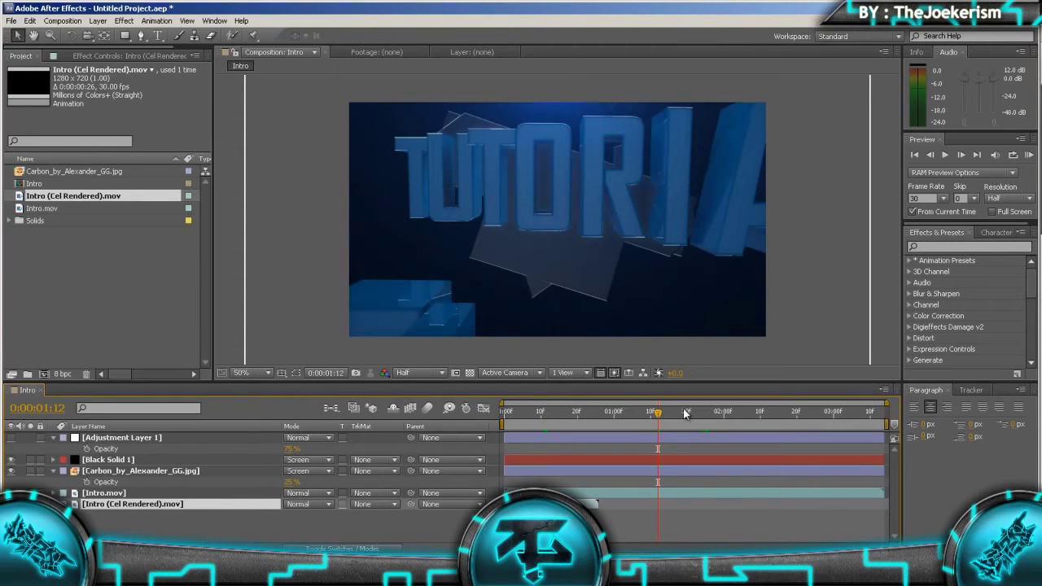
Shift the Intro (Cel Rendered).mov layer in time so that it starts at about 0:00:01:20
click(693, 412)
drag(531, 503, 719, 496)
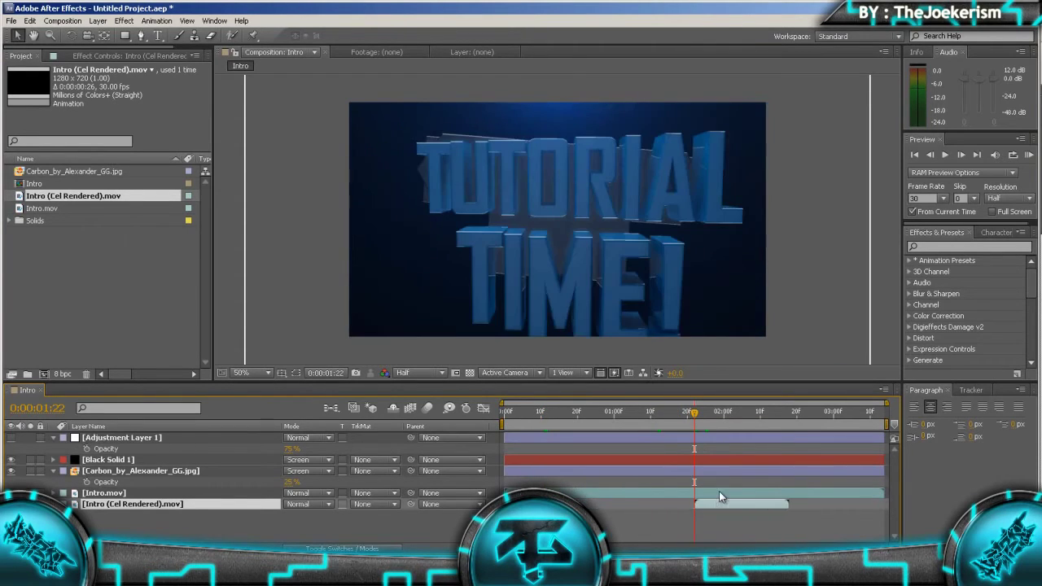
drag(687, 415, 677, 412)
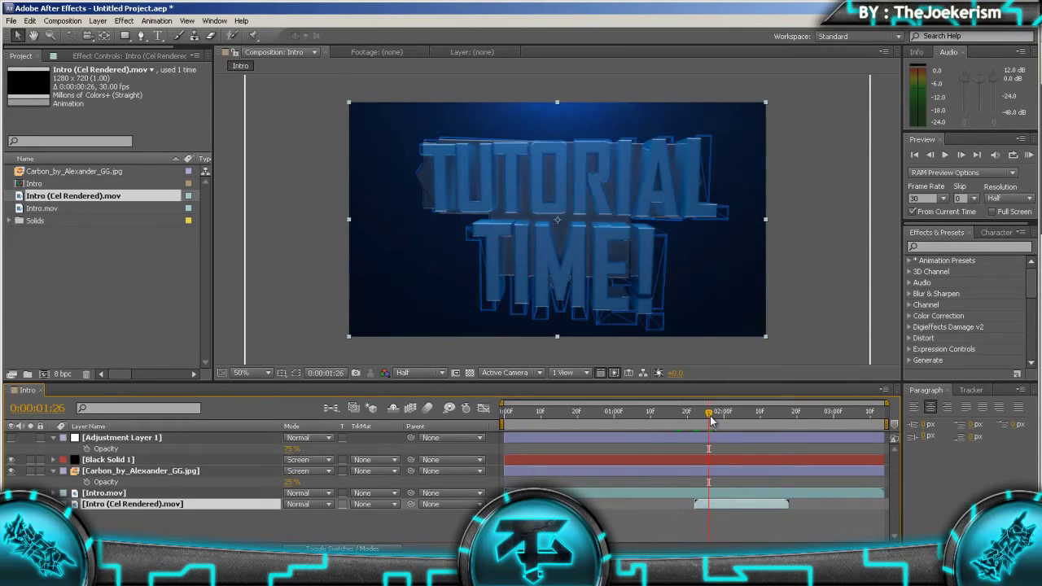
mouse_move(726, 505)
mouse_down()
mouse_move(739, 504)
mouse_move(723, 502)
mouse_up()
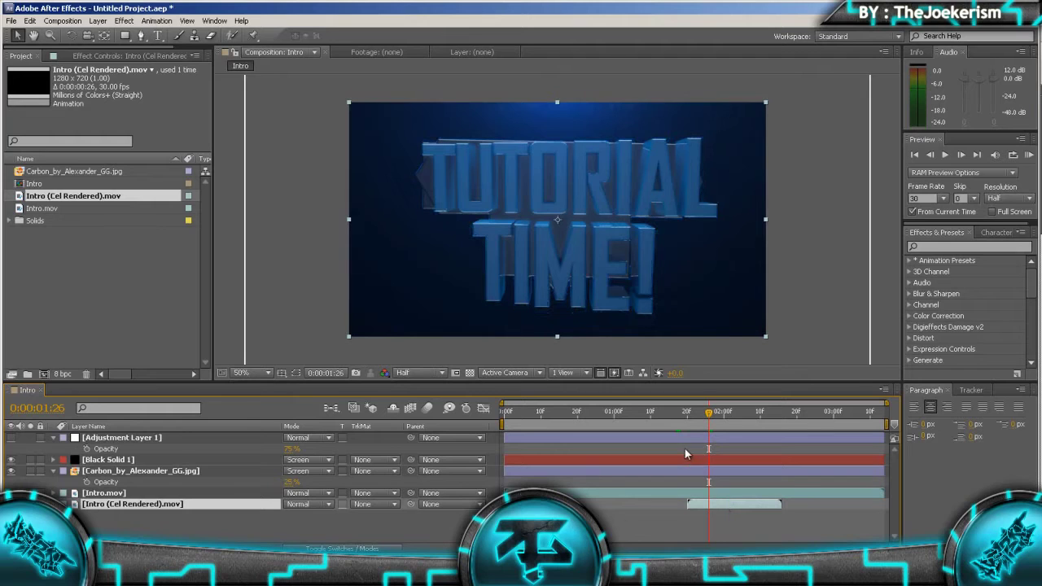
Examine the text animation frame by frame from 0:00:01:19 to 0:00:01:28 to find the cut point for the wireframe transition
click(683, 419)
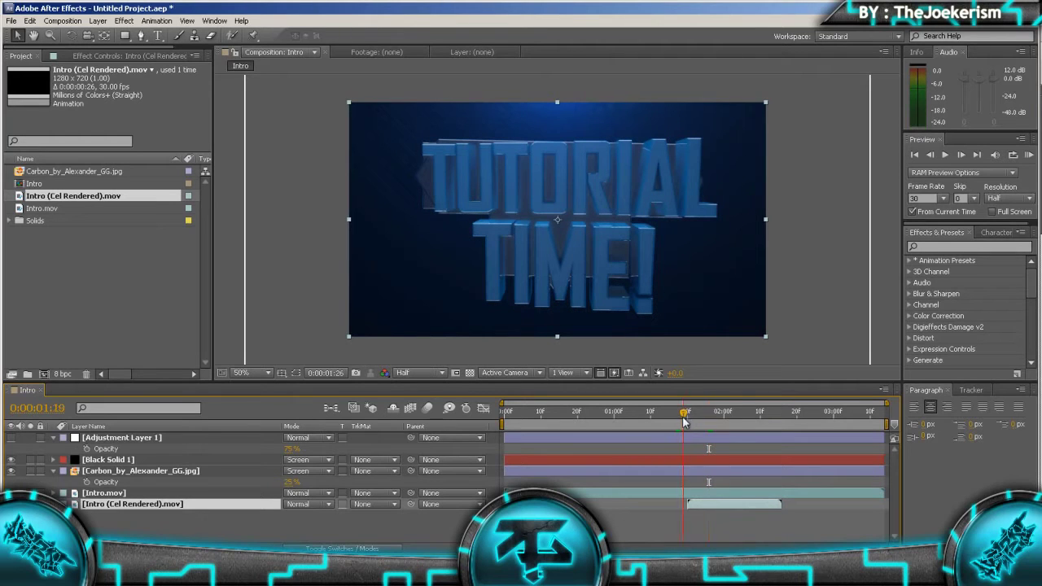
click(961, 155)
click(960, 155)
click(960, 156)
click(960, 155)
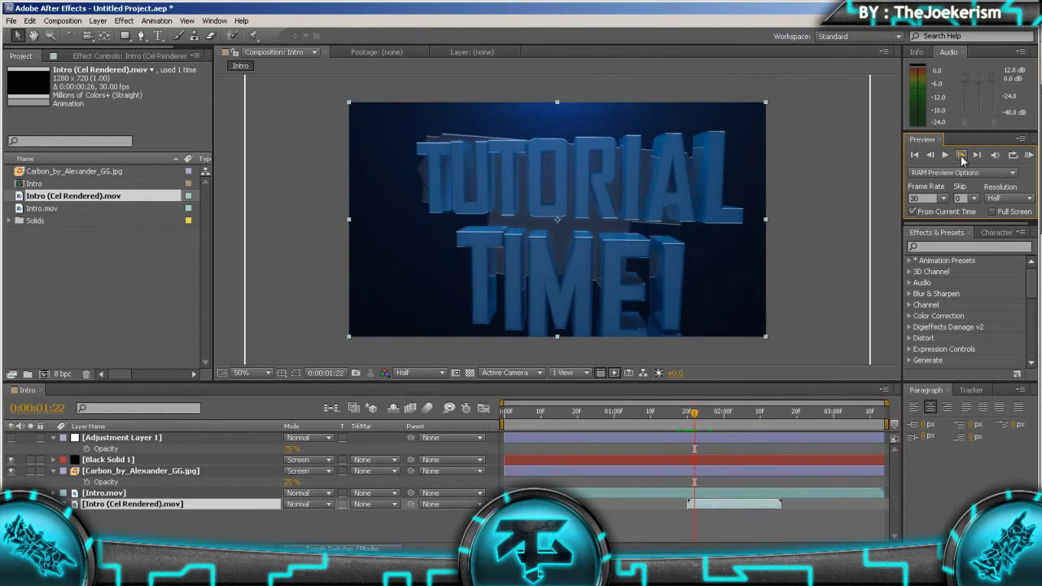
click(960, 155)
click(960, 156)
click(960, 155)
click(961, 155)
click(960, 156)
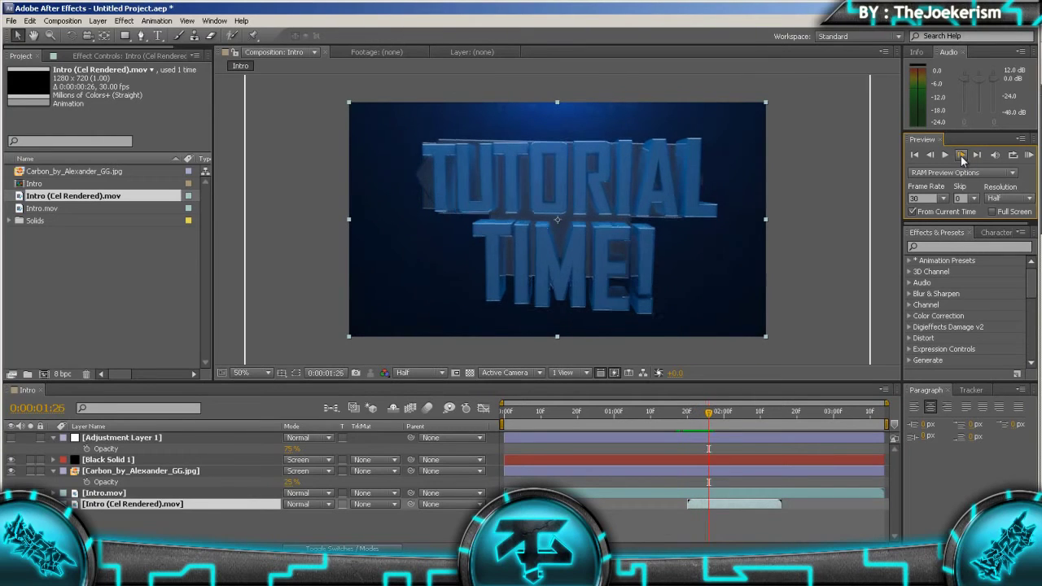
click(961, 156)
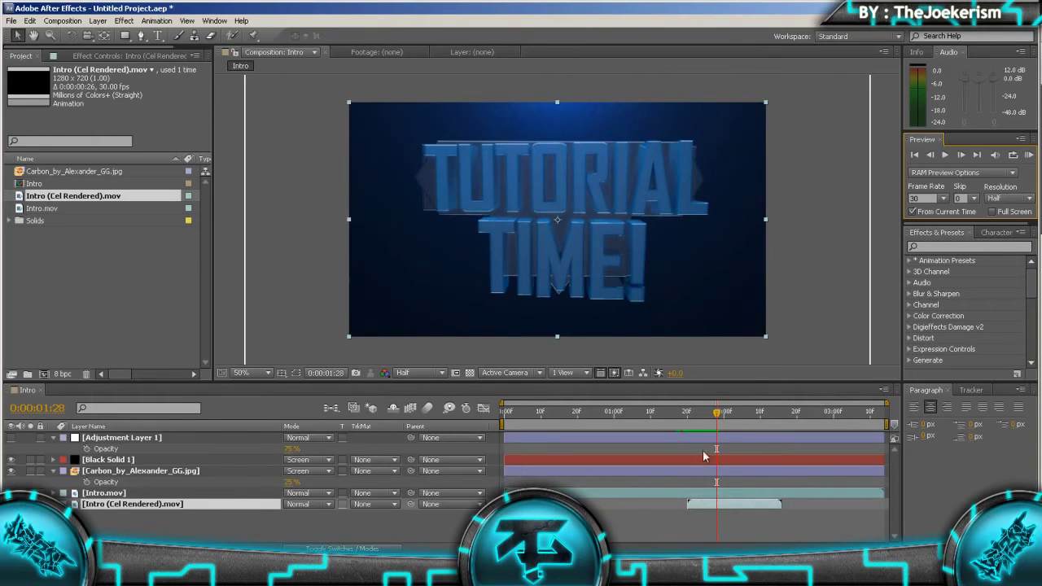
Split the Intro.mov layer at 0:00:01:28, and split its earlier part again at 0:00:01:22
click(713, 493)
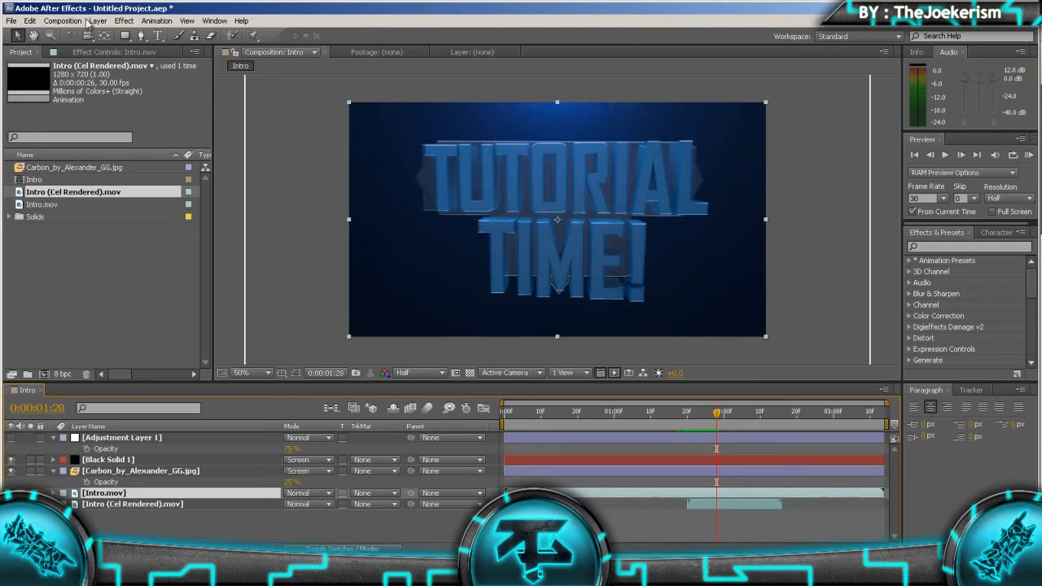
click(29, 21)
click(41, 143)
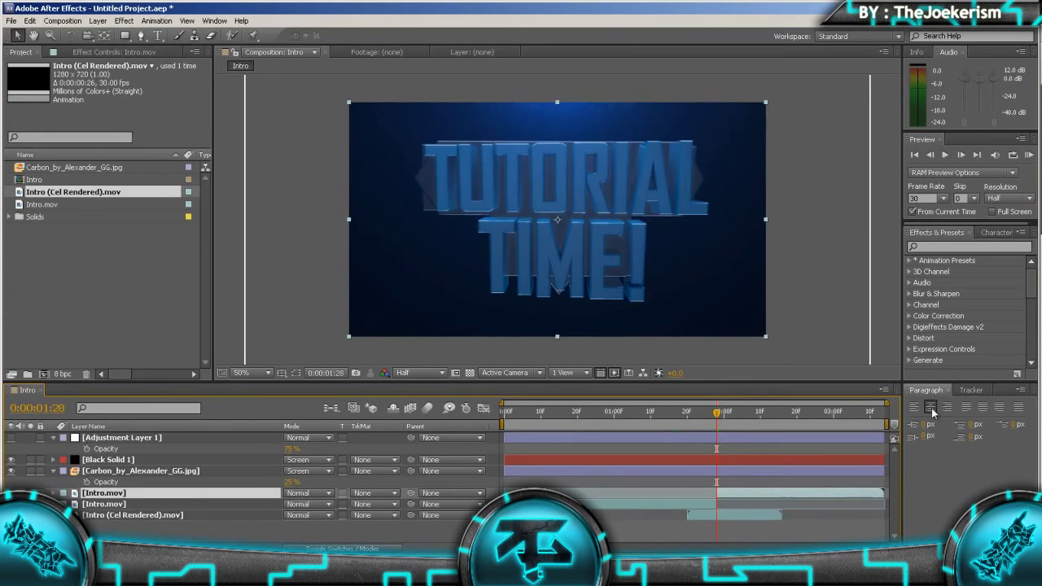
drag(699, 415, 695, 415)
click(701, 503)
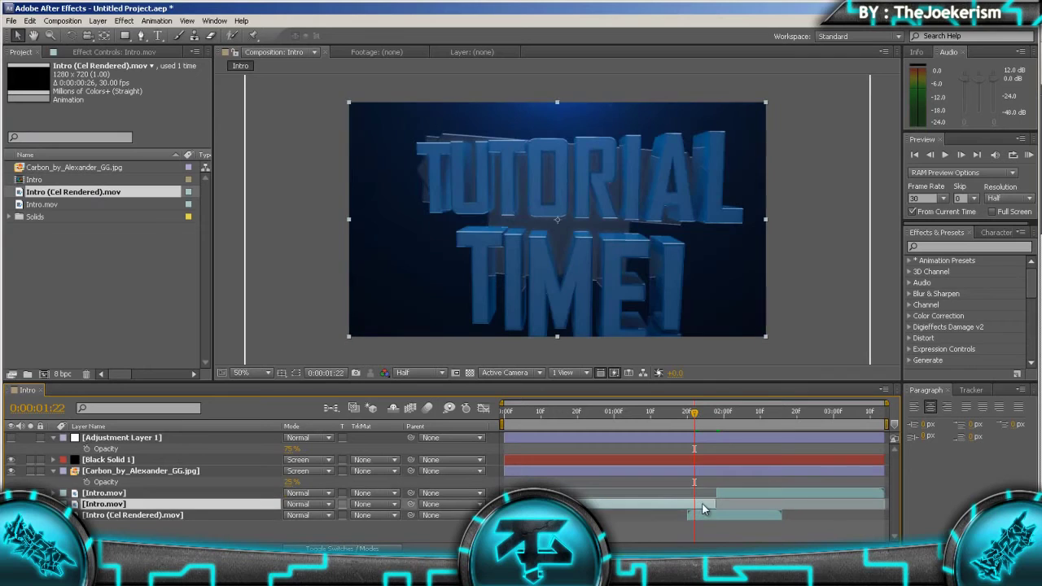
click(30, 20)
click(48, 148)
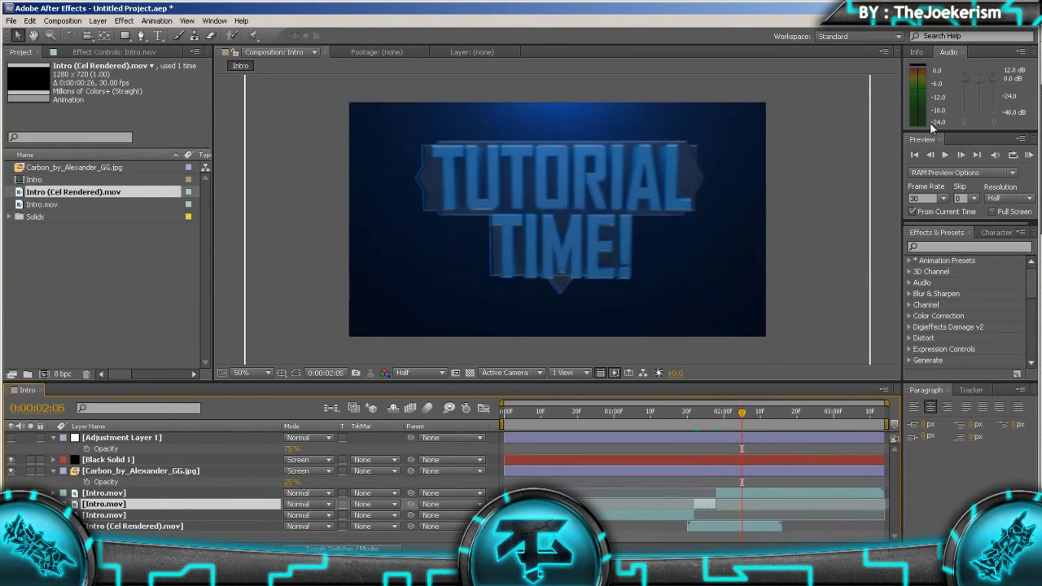
Split the last Intro.mov segment at 0:00:02:04 and delete the piece between 0:00:01:28 and 0:00:02:04
click(930, 155)
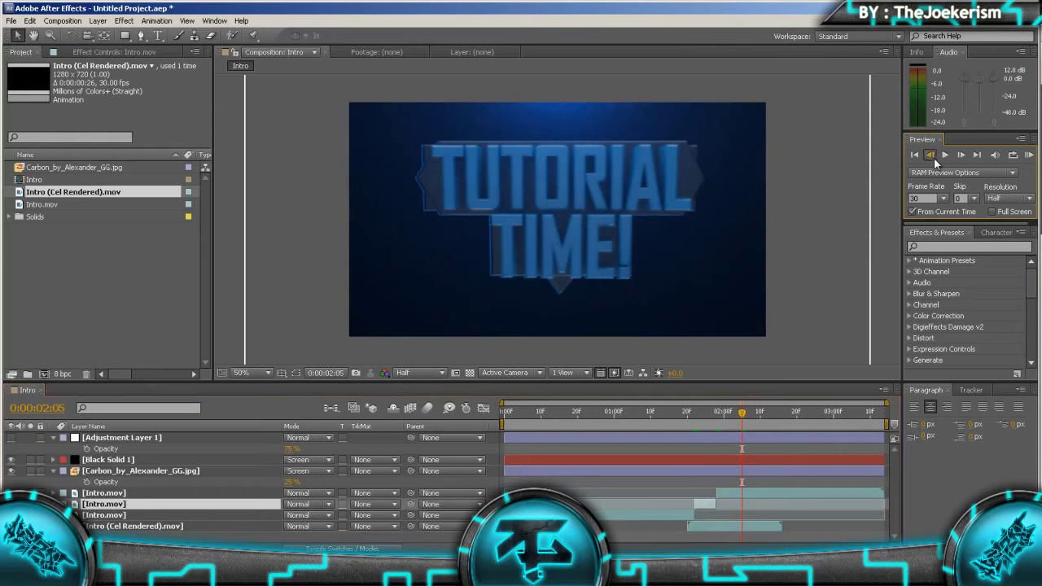
click(762, 493)
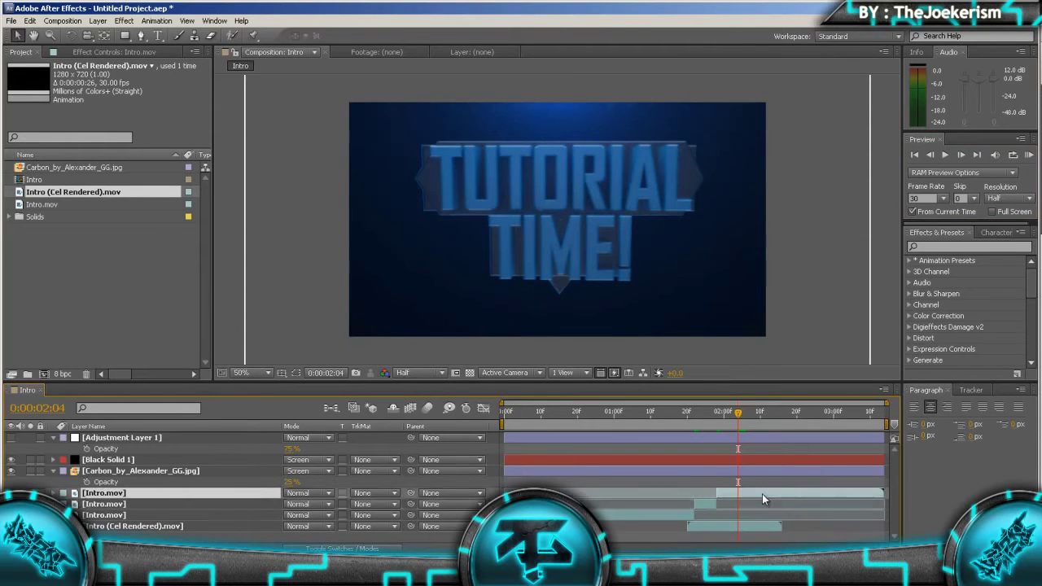
click(30, 20)
click(49, 149)
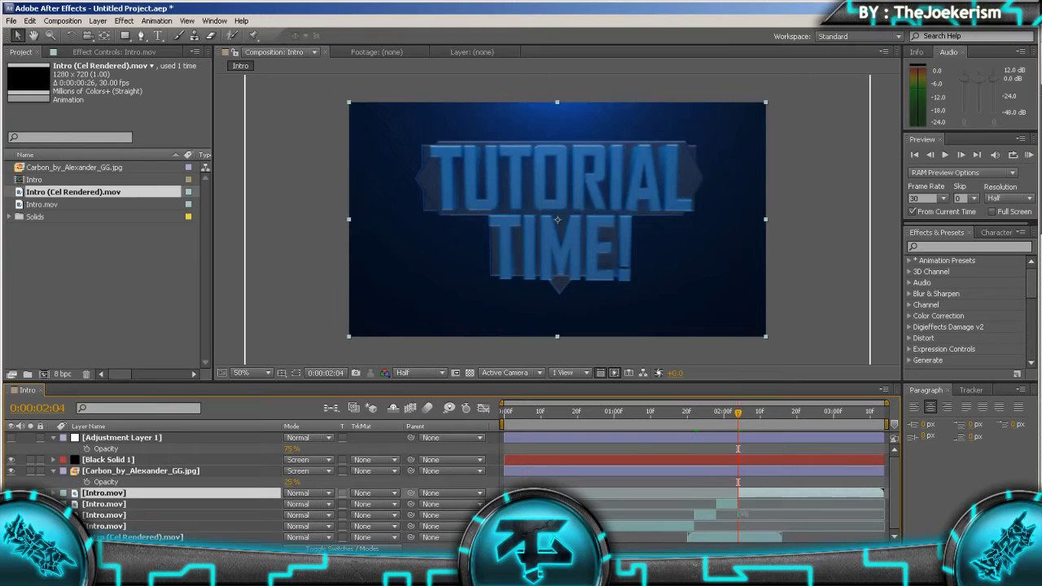
click(728, 508)
key(Delete)
Split the Intro (Cel Rendered).mov layer at 0:00:01:28 and 0:00:02:04, and delete the pieces outside that range
click(727, 528)
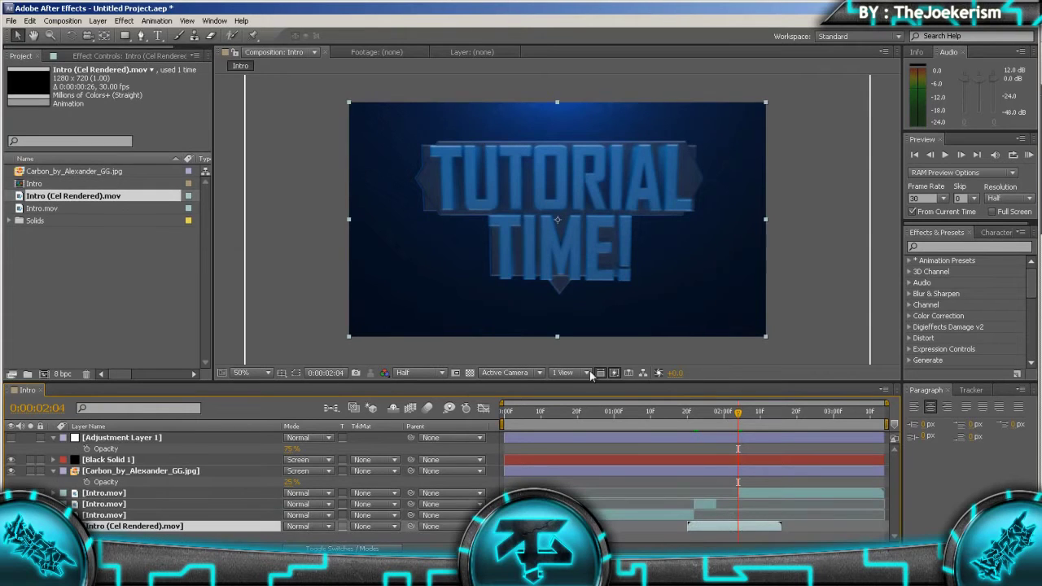
drag(717, 416, 716, 418)
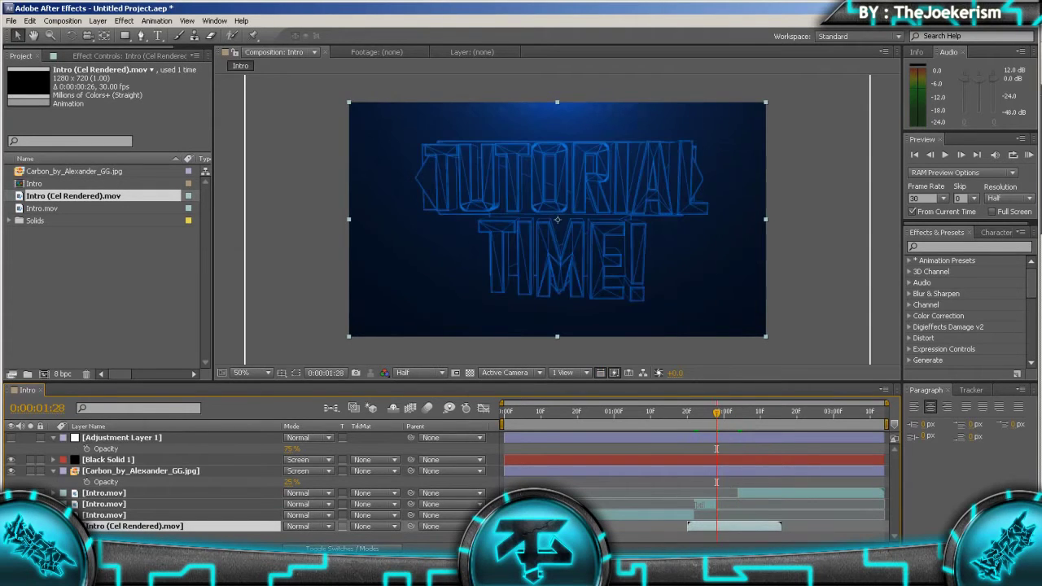
click(29, 20)
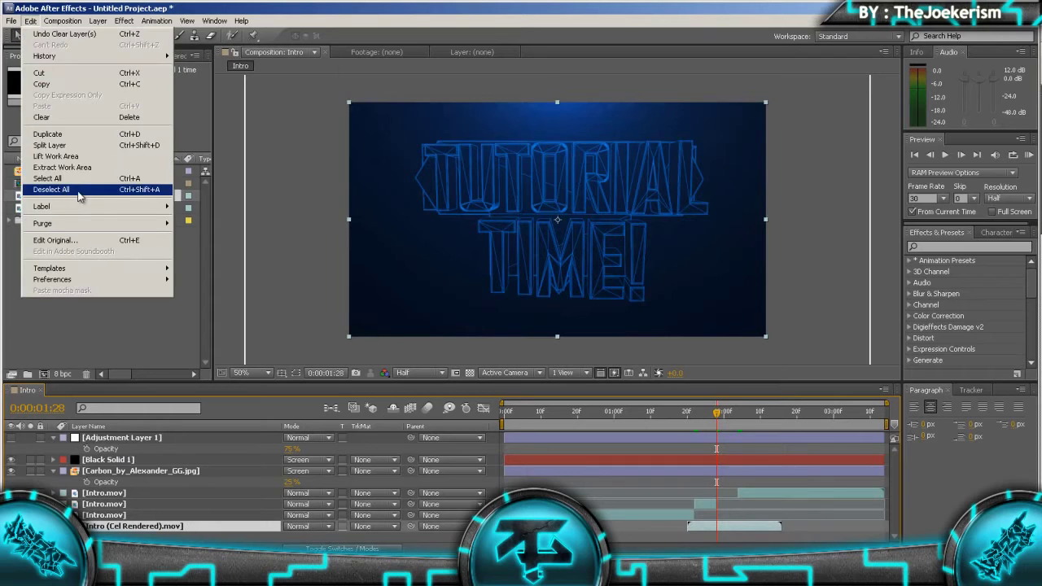
click(71, 149)
click(737, 425)
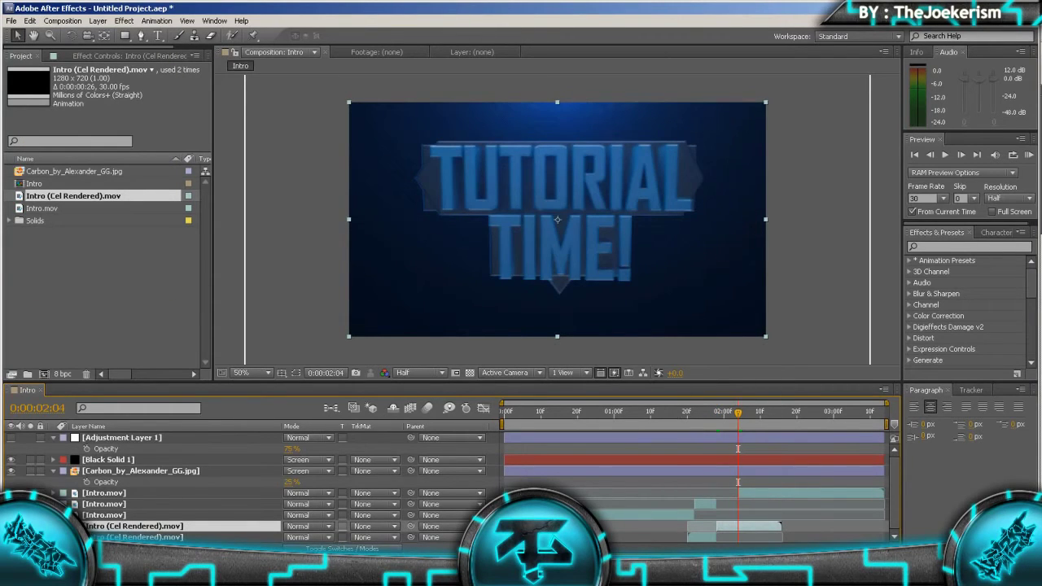
click(29, 21)
click(72, 149)
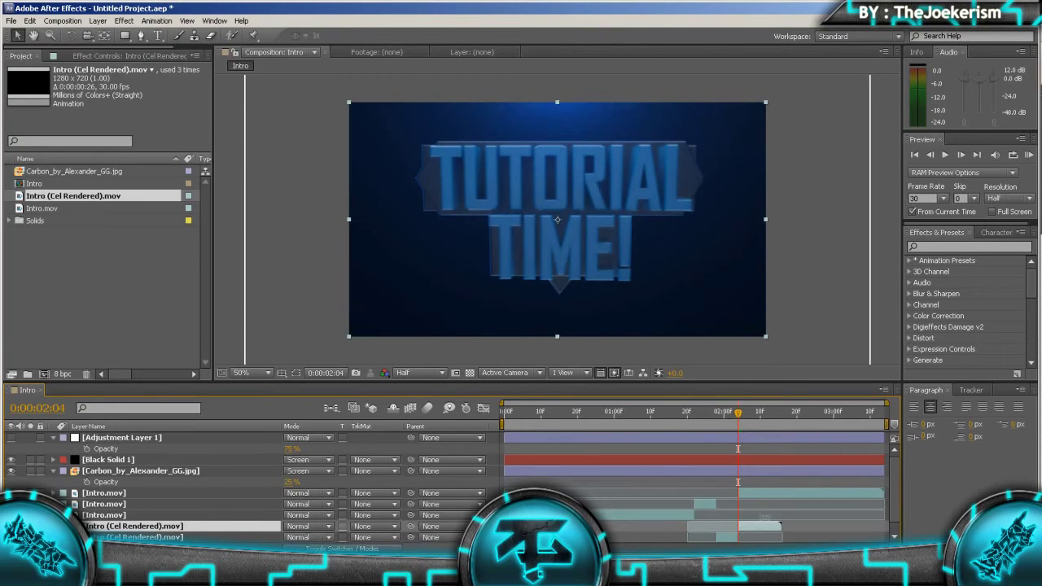
key(Delete)
click(692, 538)
key(Delete)
Apply DE_Artifact with the Shifter operation type to the short Intro.mov segment starting at 0:00:01:22, and preview the transition from 0:00:01:17
click(729, 416)
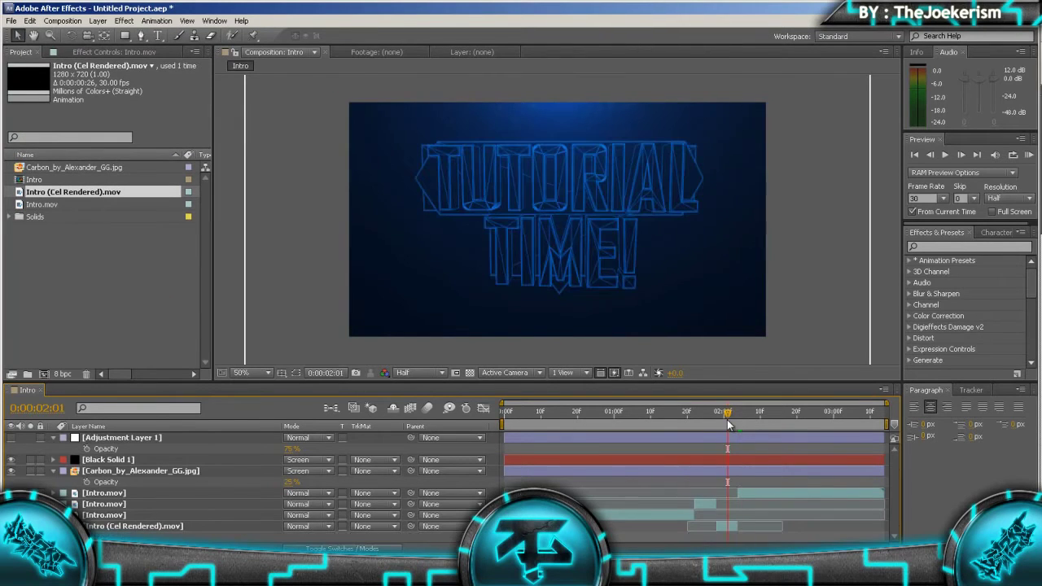
mouse_move(729, 423)
mouse_down()
mouse_move(715, 420)
mouse_move(724, 420)
mouse_up()
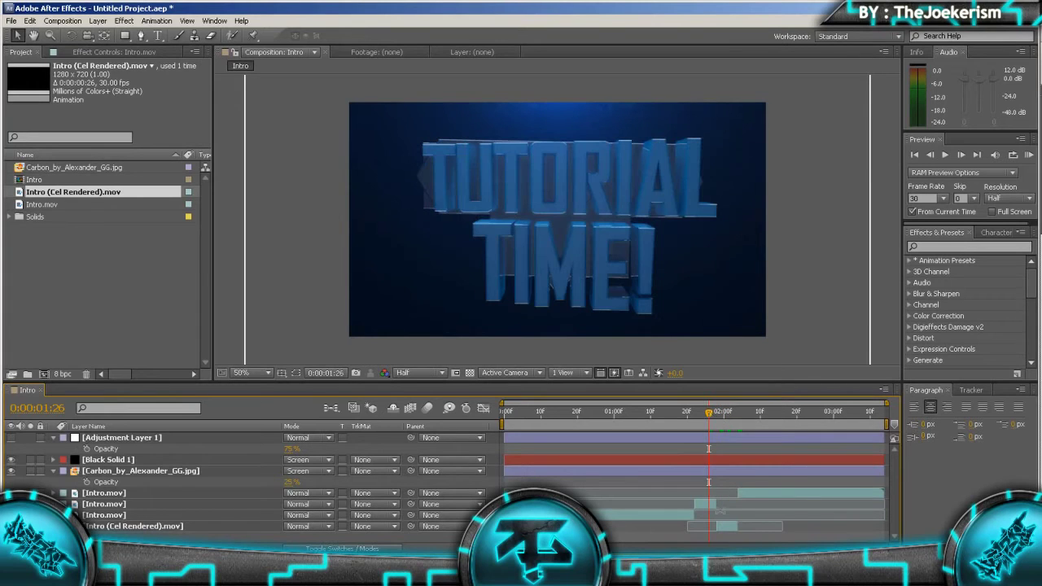
click(707, 504)
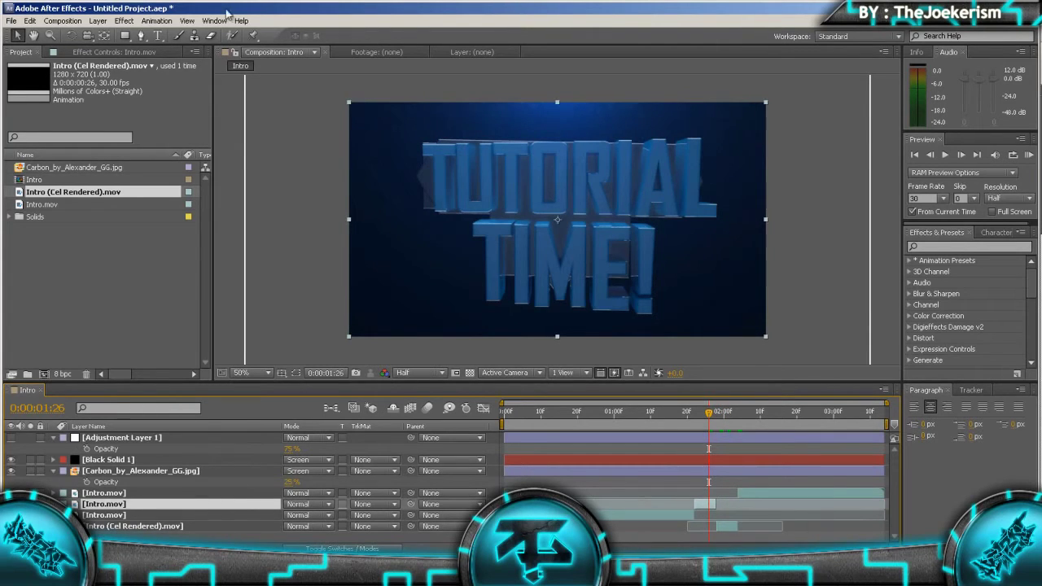
click(123, 21)
mouse_move(206, 134)
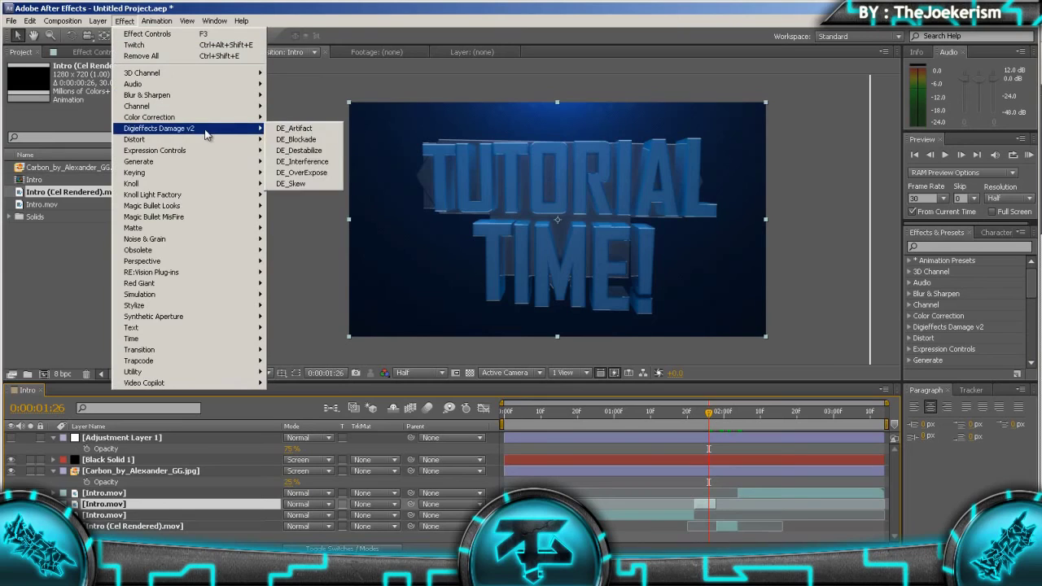
click(293, 128)
click(159, 352)
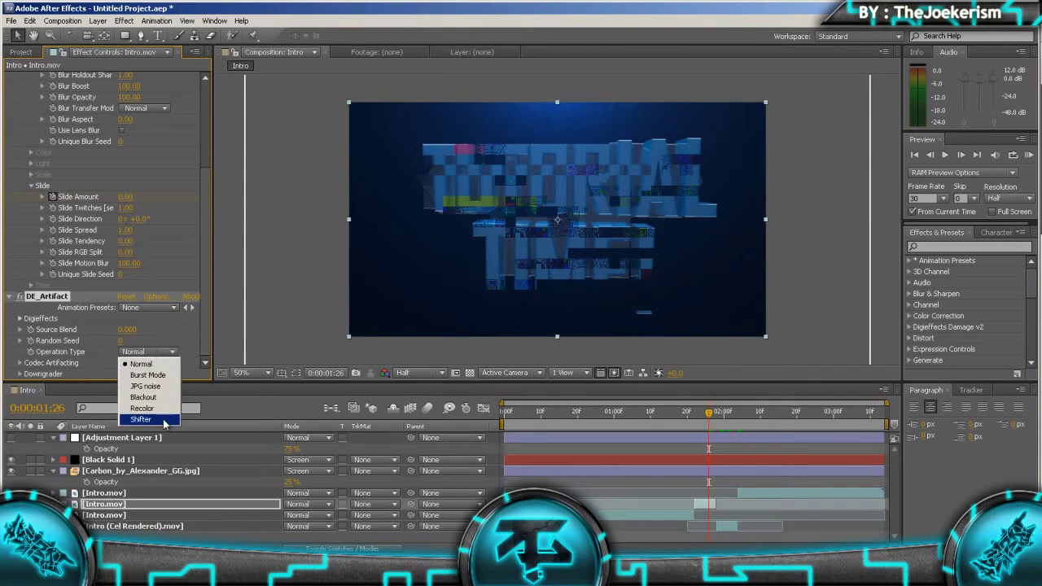
click(142, 419)
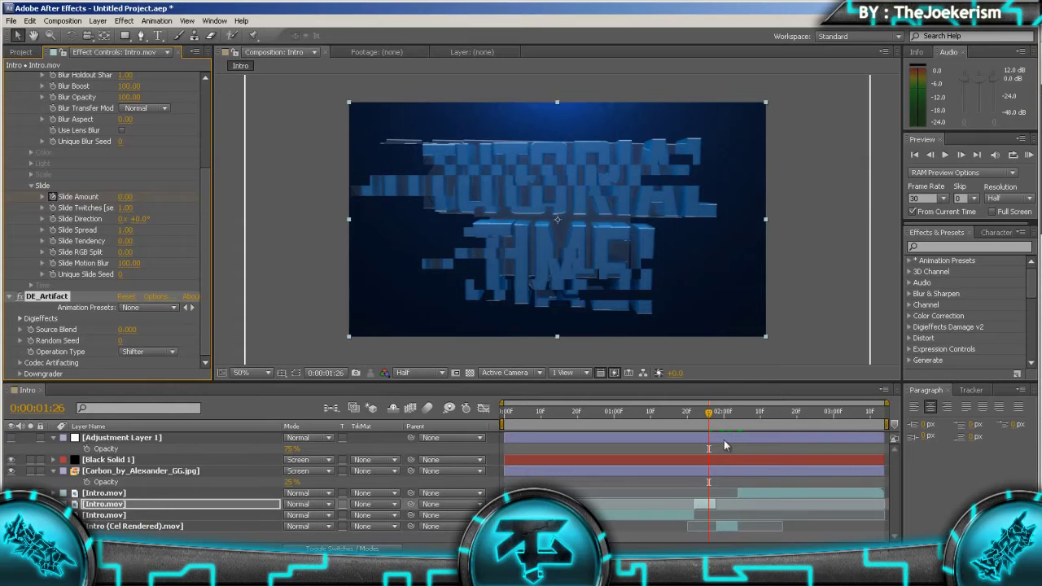
click(676, 425)
click(1028, 155)
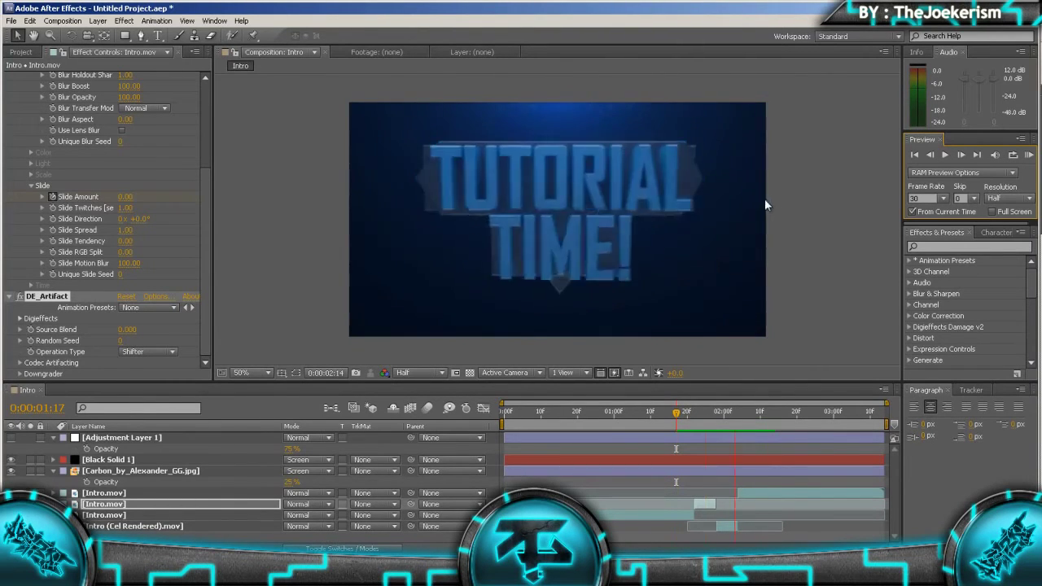
key(space)
Pre-compose the three Intro.mov segments and the cel-rendered layer as Intro Renders, and open the new composition
click(149, 493)
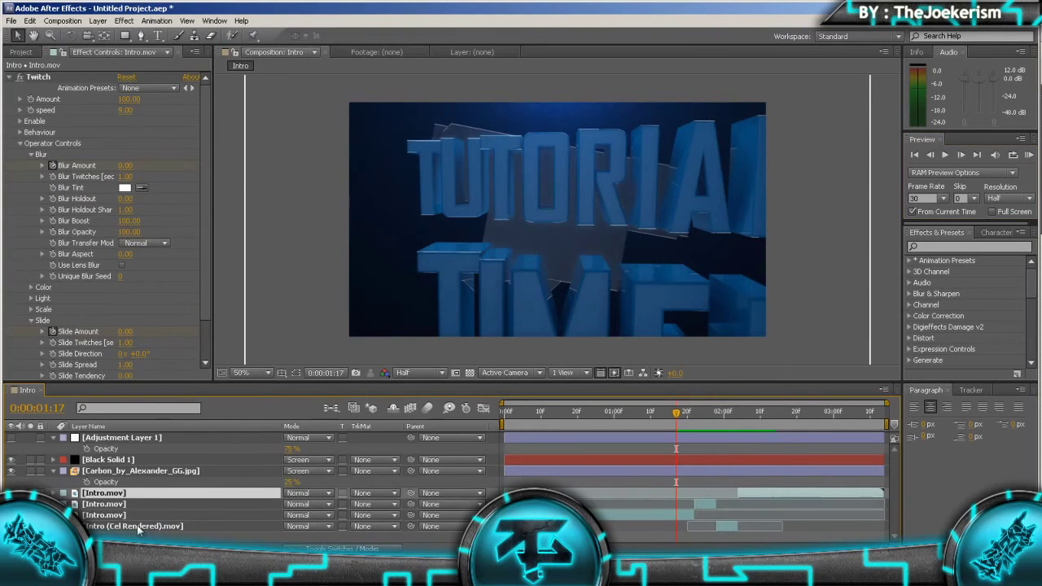
shift+click(137, 526)
click(99, 20)
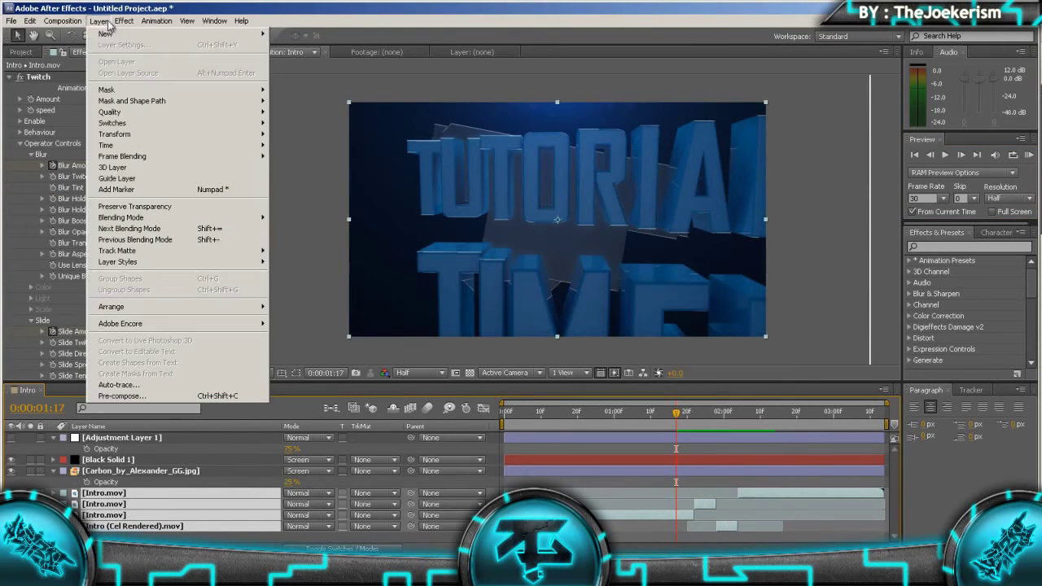
click(110, 397)
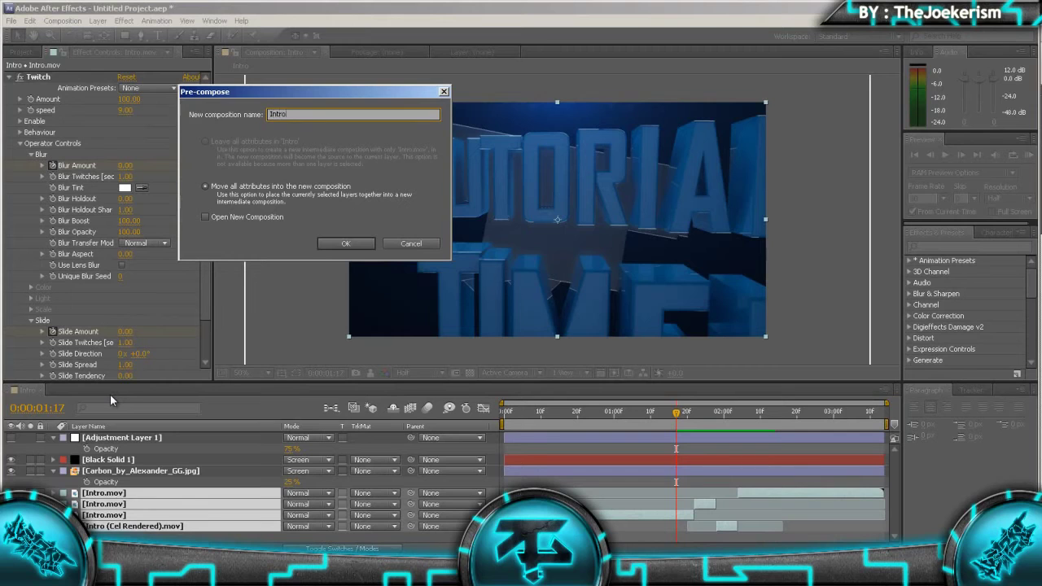
text(nders)
key(Return)
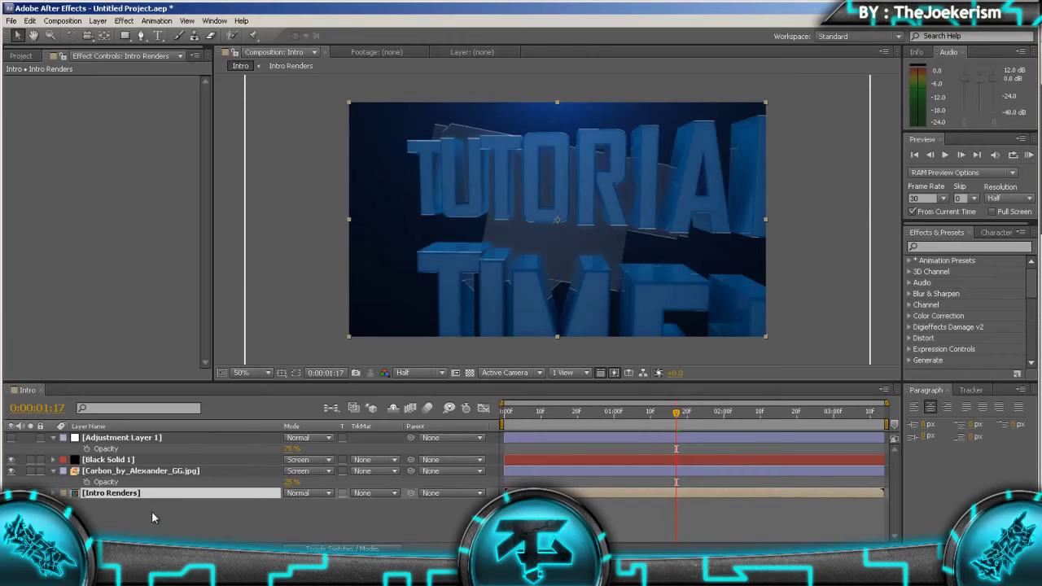
click(149, 498)
double_click(153, 494)
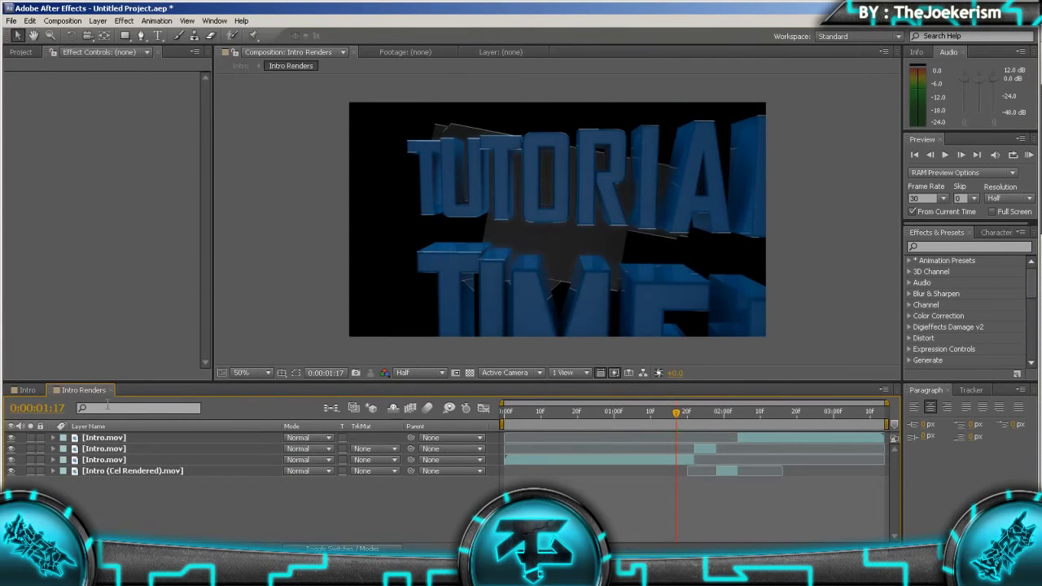
Return to the Intro composition, check its end at 0:00:03:13, and set its duration to 0:00:05:14
click(25, 390)
drag(762, 423, 881, 414)
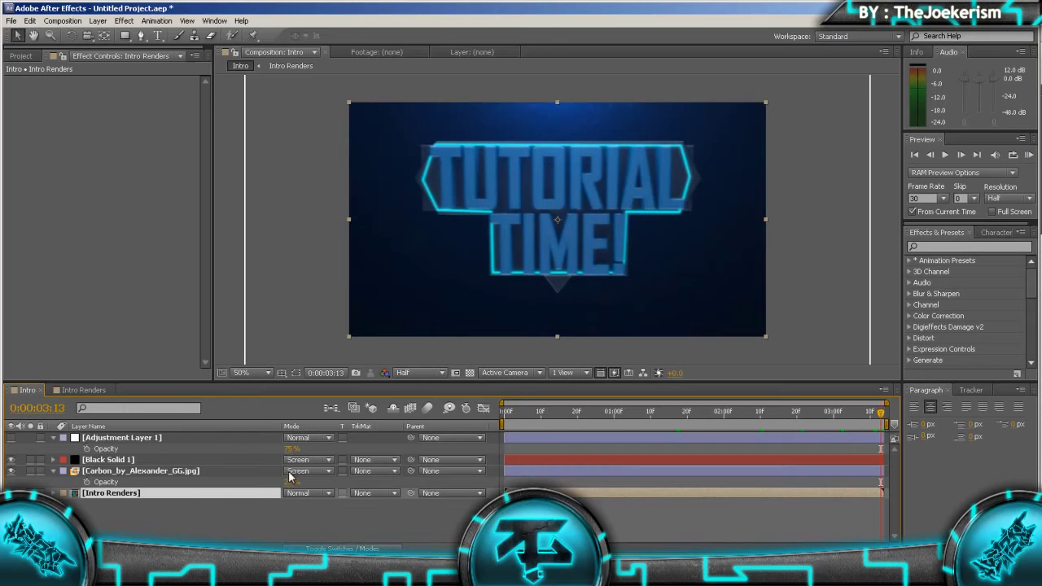
click(63, 20)
click(92, 52)
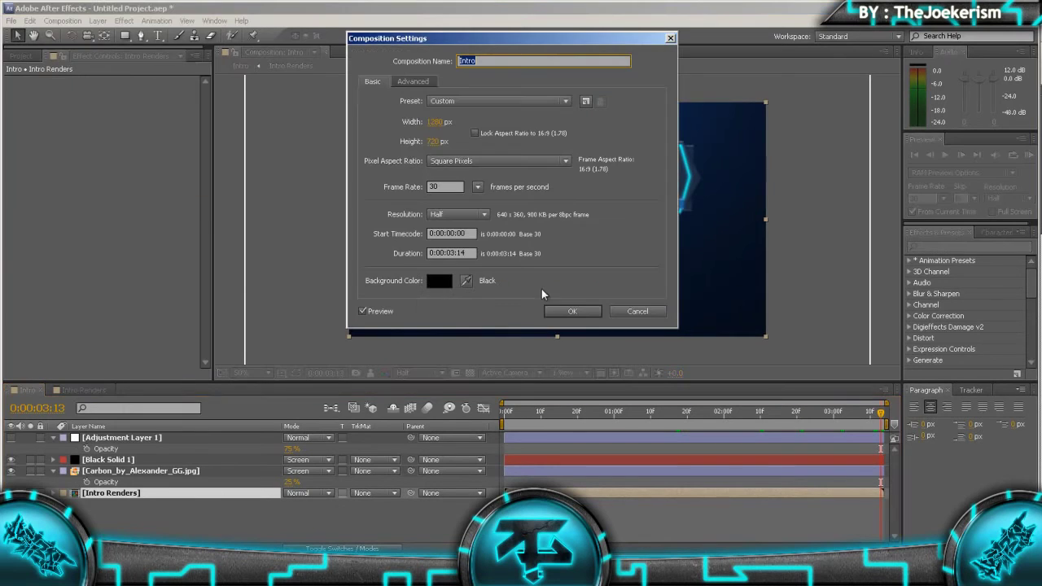
click(470, 253)
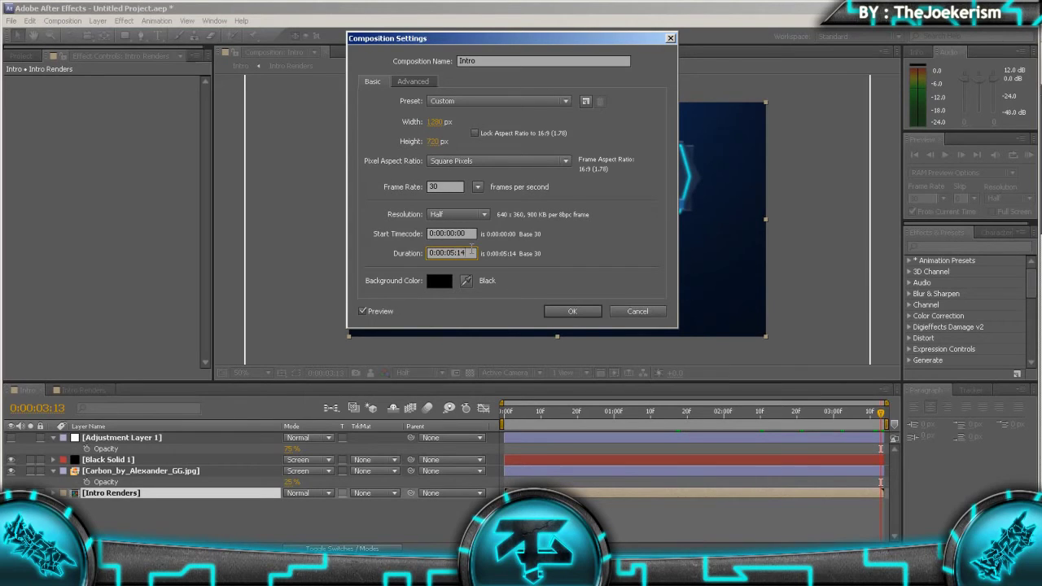
key(Return)
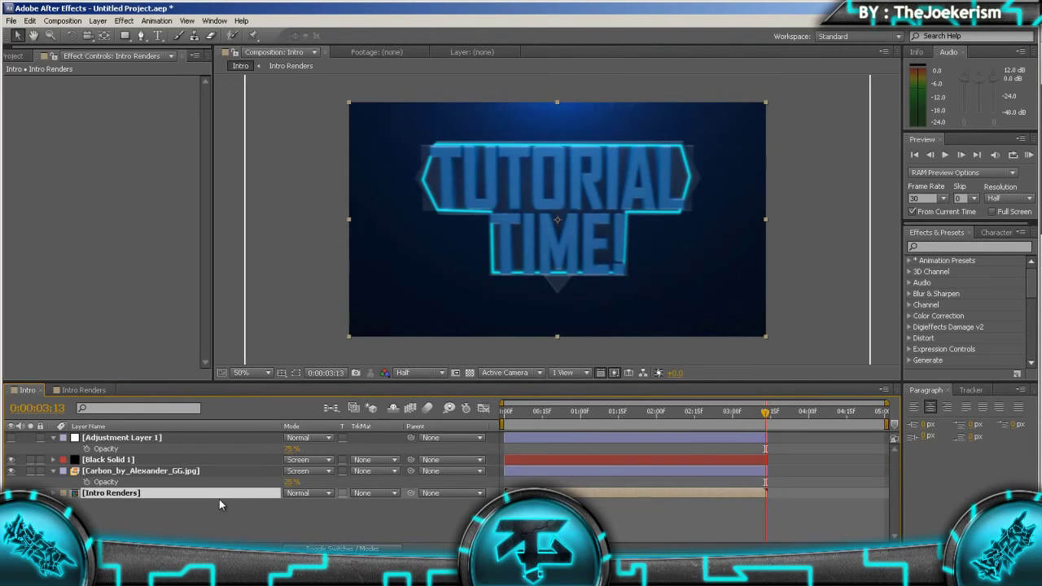
Set the duration of the Intro Renders composition to 0:00:05:14
click(69, 390)
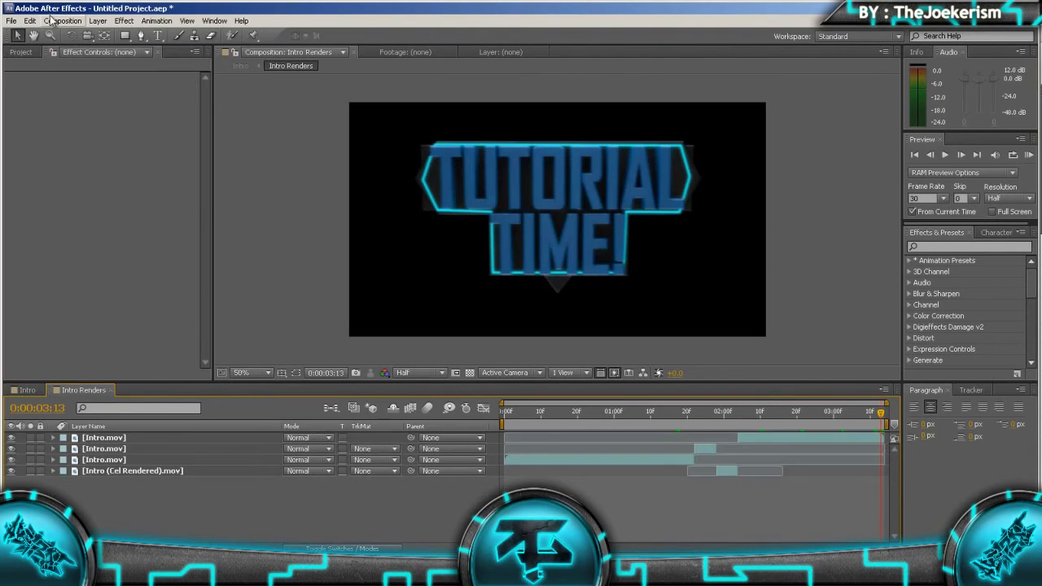
click(51, 20)
click(94, 49)
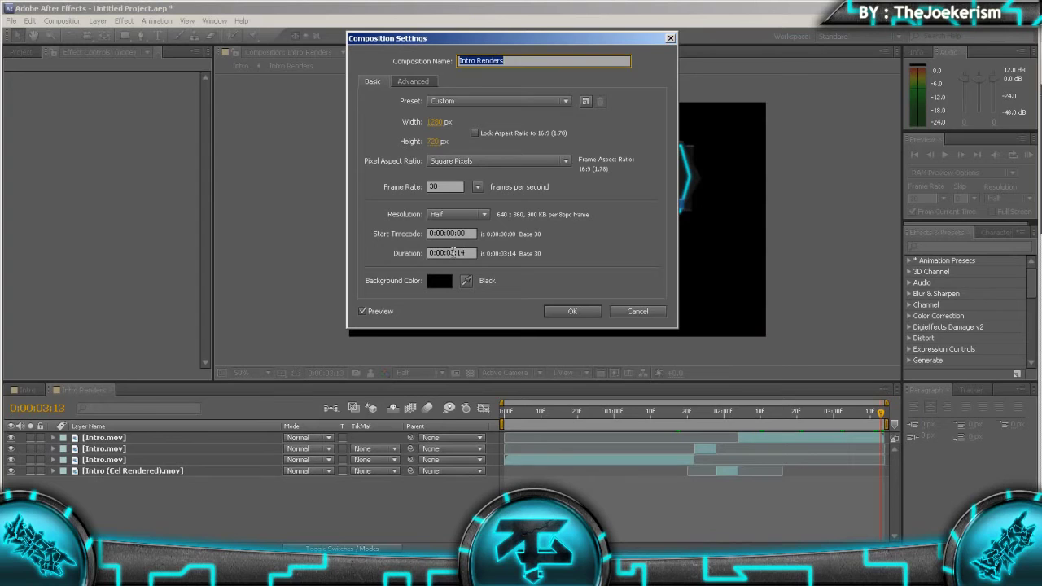
click(447, 253)
text(5)
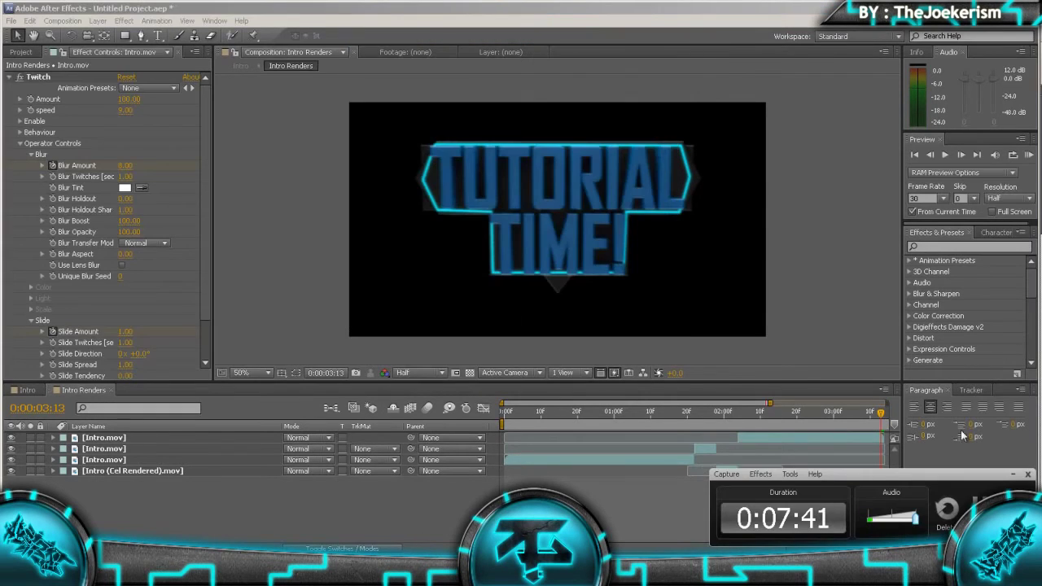
Split the last Intro.mov segment in the Intro Renders composition at 0:00:03:13
click(1013, 474)
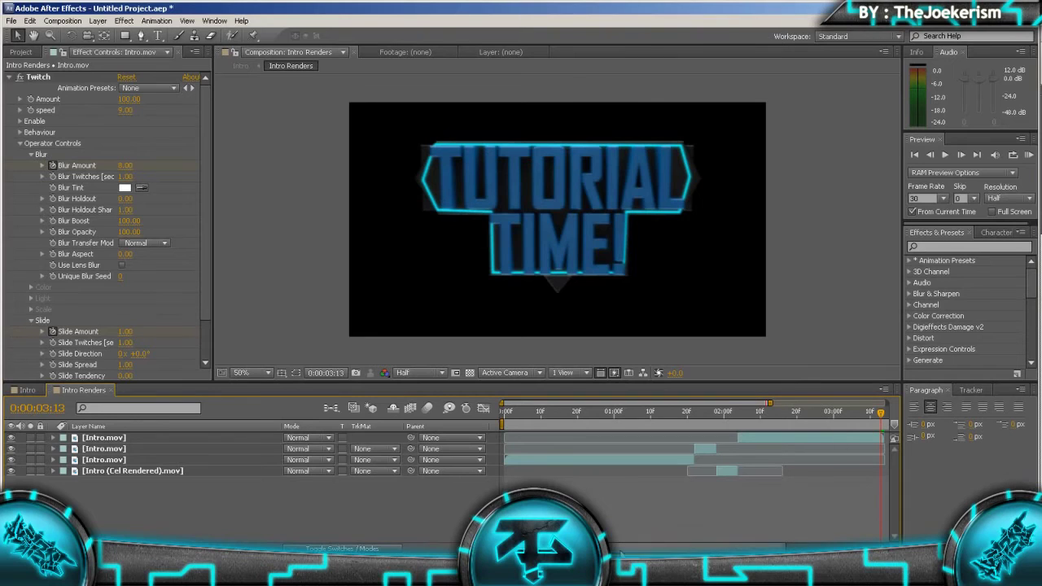
drag(788, 545, 846, 545)
click(708, 437)
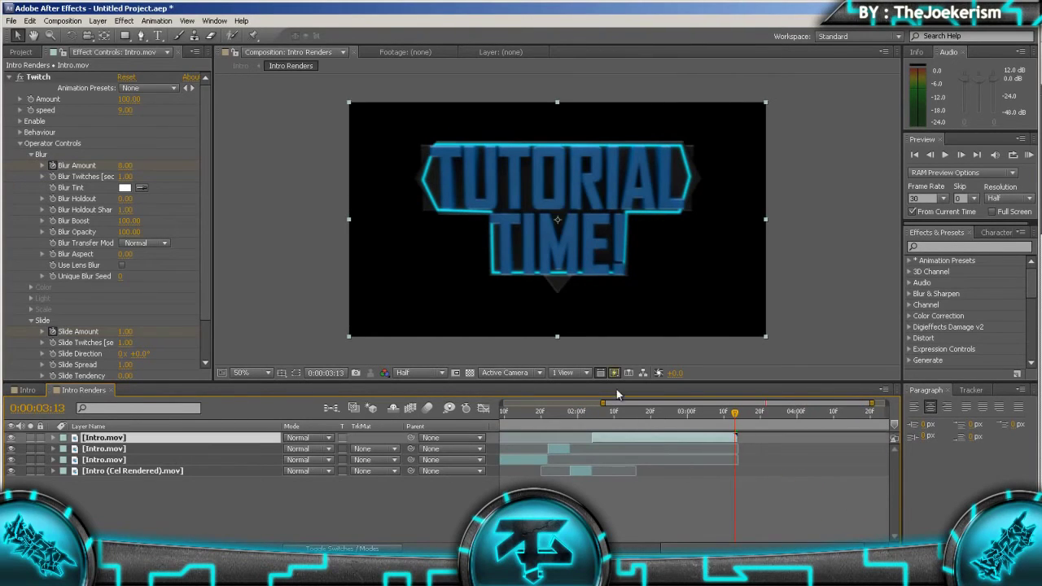
click(29, 20)
click(54, 143)
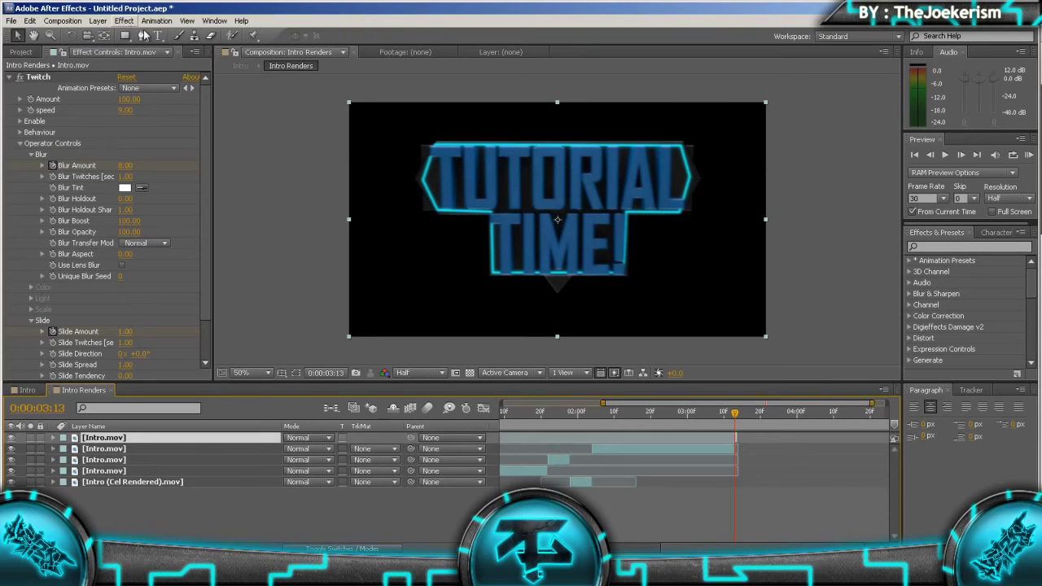
Freeze the split-off Intro.mov piece at its 0:00:03:13 frame and extend it to the end of the composition
right_click(735, 437)
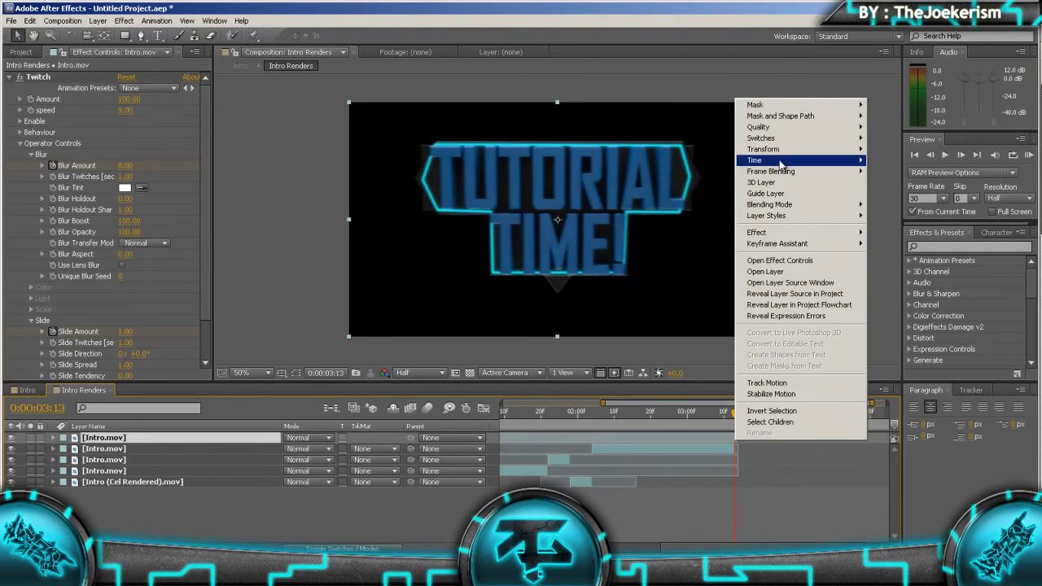
click(768, 394)
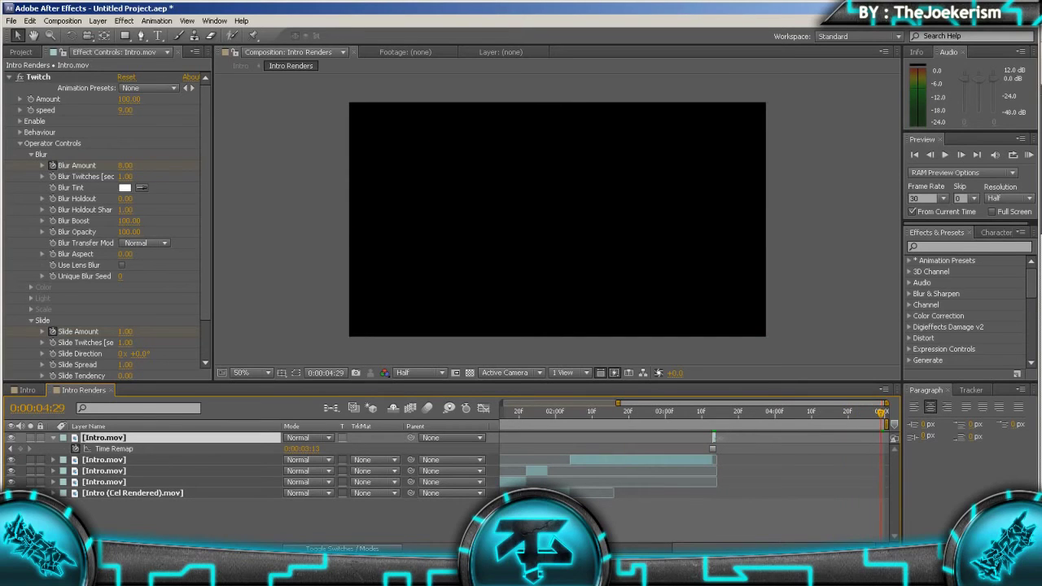
drag(714, 438, 881, 438)
In the Intro composition, extend the adjustment layer, Black Solid 1 and the Carbon_by_Alexander_GG.jpg layer to the end of the timeline
click(36, 390)
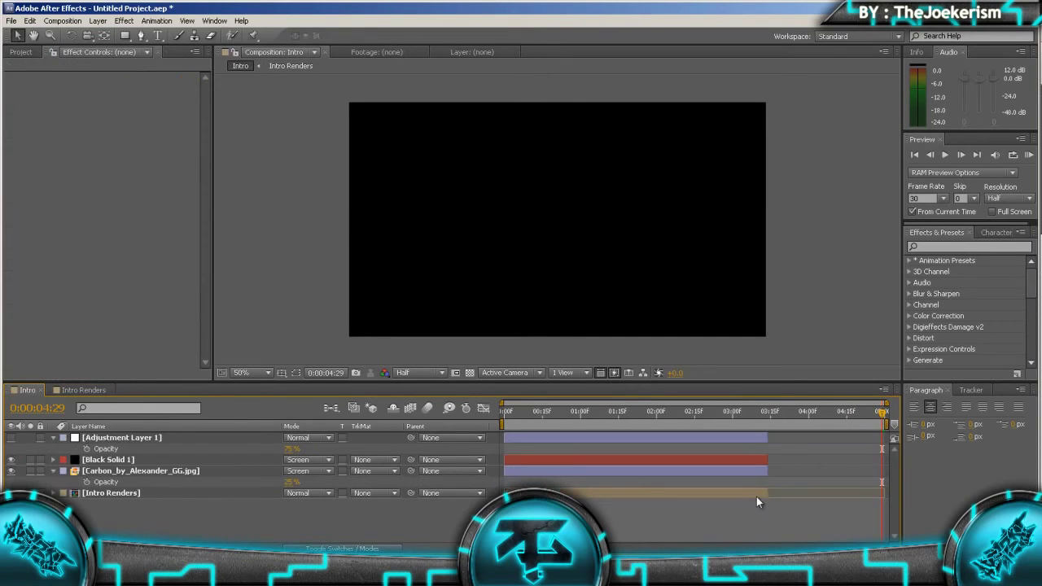
click(110, 493)
drag(816, 410, 749, 411)
click(673, 444)
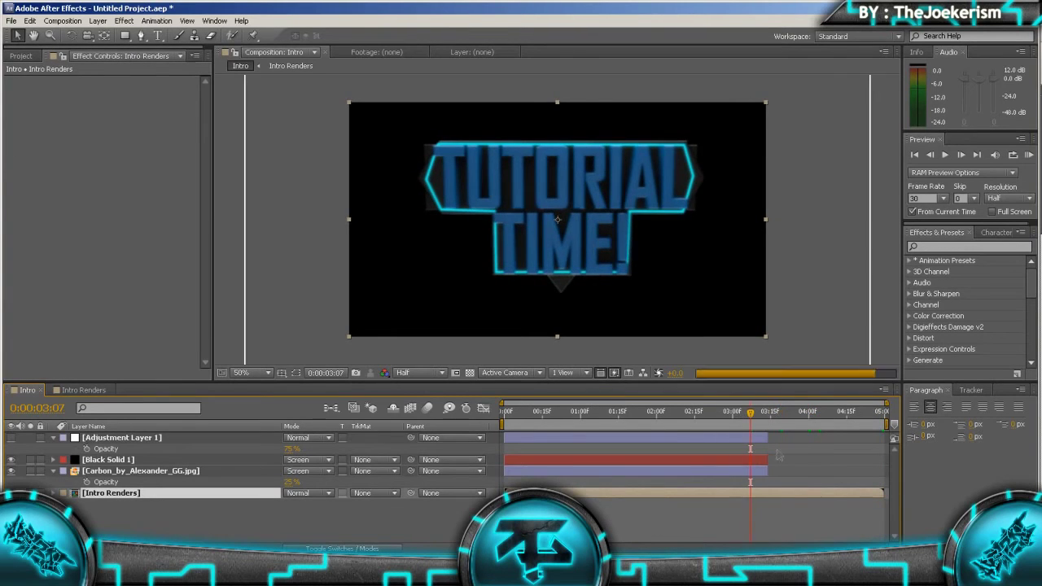
click(710, 462)
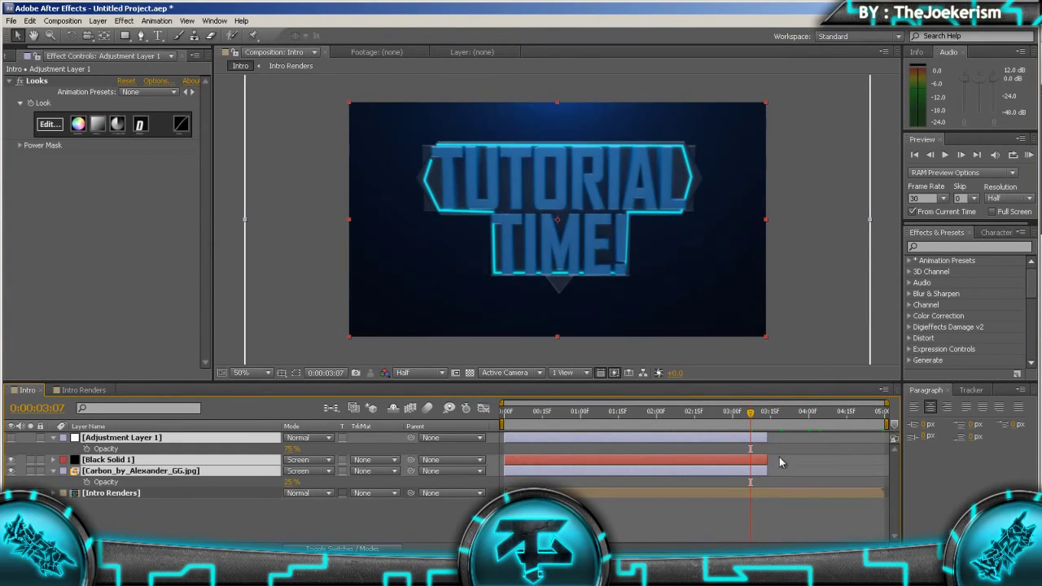
drag(783, 462, 881, 461)
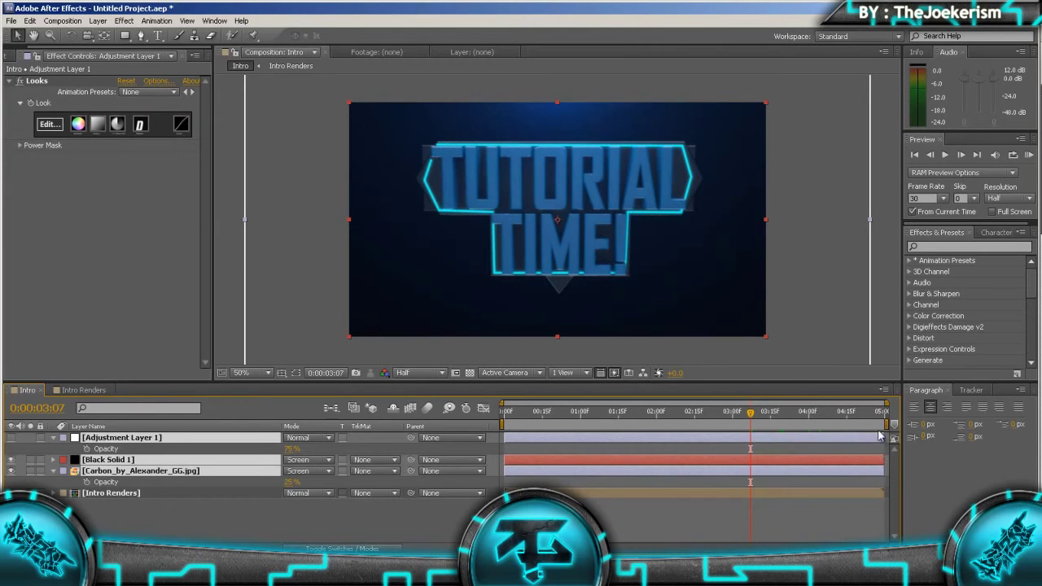
Apply Fast Blur to the Intro Renders layer and add a starting Blurriness keyframe at 0:00:02:10
key(End)
drag(882, 413, 791, 412)
key(Page_Up)
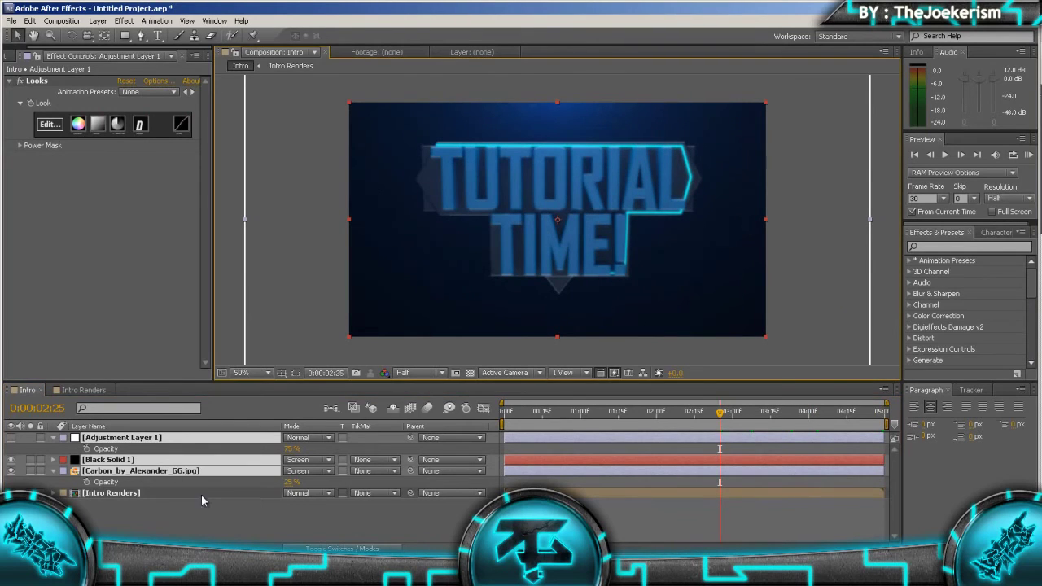
drag(744, 413, 682, 415)
click(160, 492)
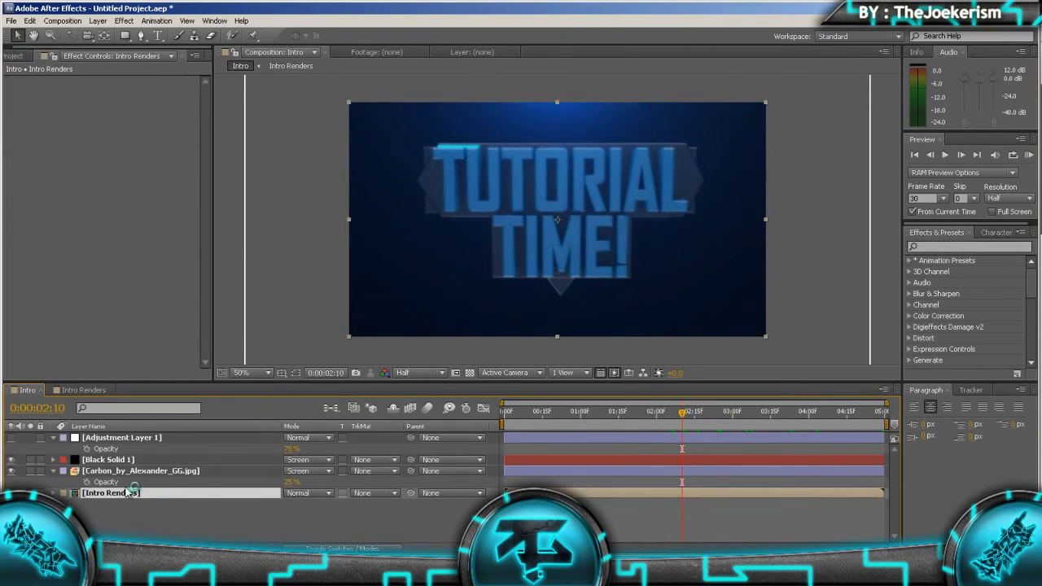
click(124, 20)
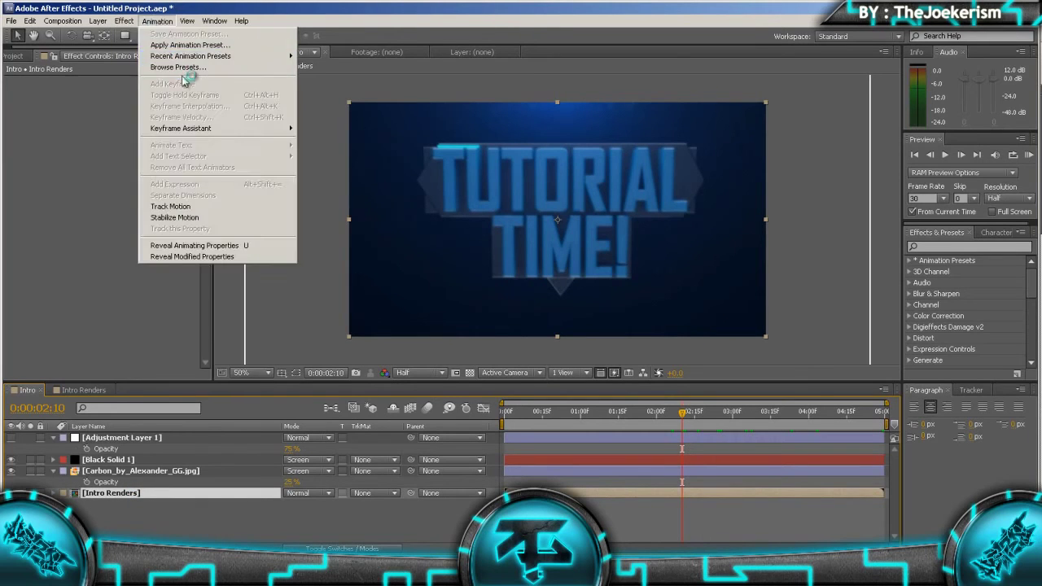
mouse_move(147, 95)
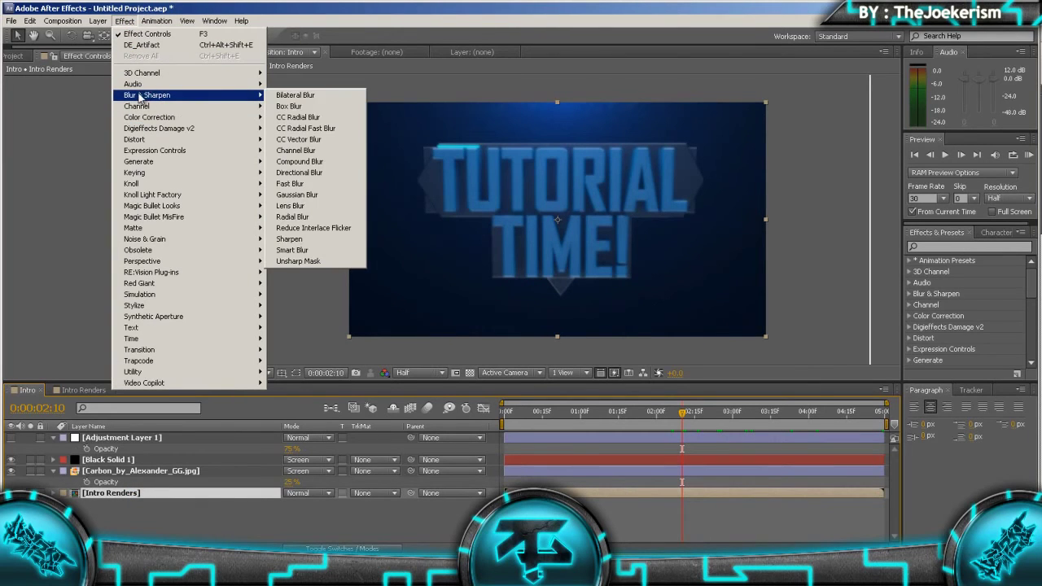
click(334, 183)
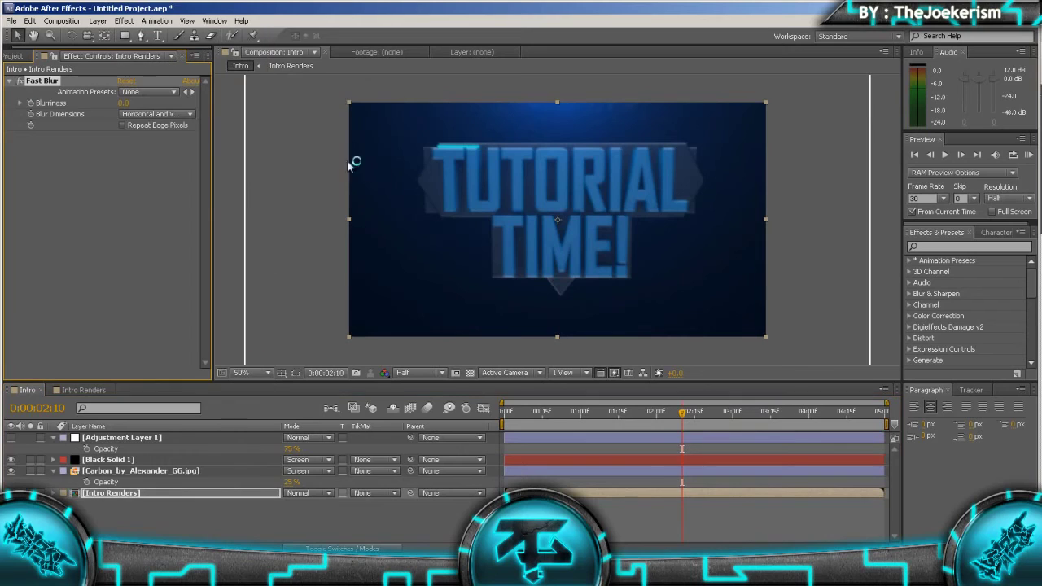
click(30, 103)
Set the Fast Blur Blurriness to 40 at 0:00:03:15 and preview the blur from 0:00:02:00
click(769, 420)
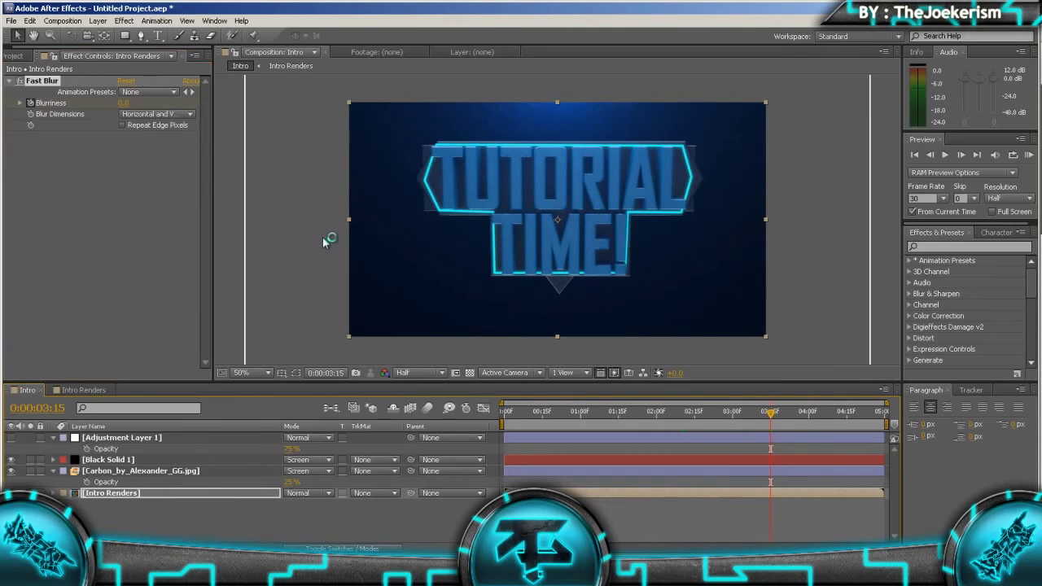
click(122, 103)
text(40)
key(Return)
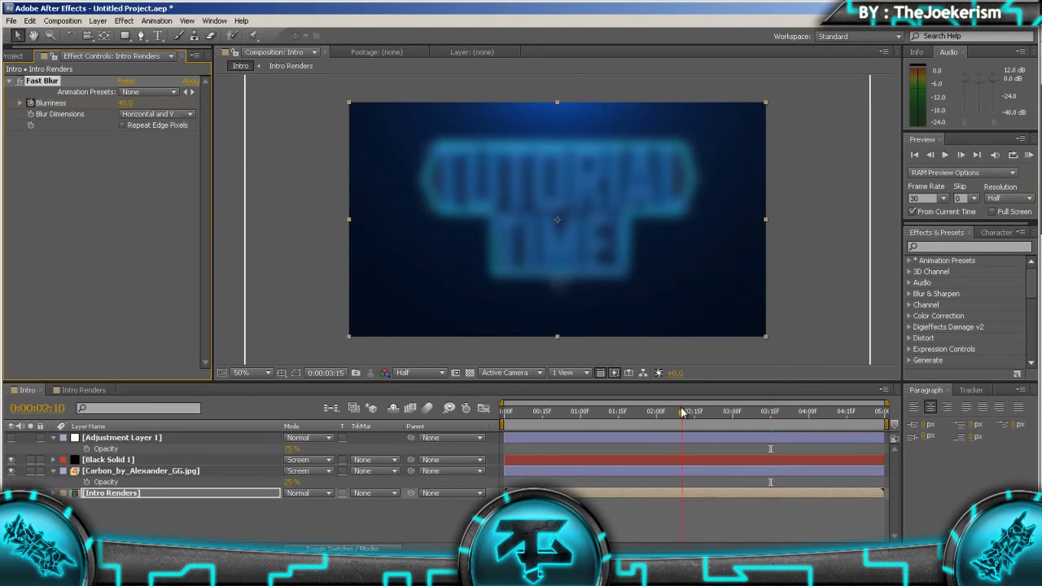
click(1029, 154)
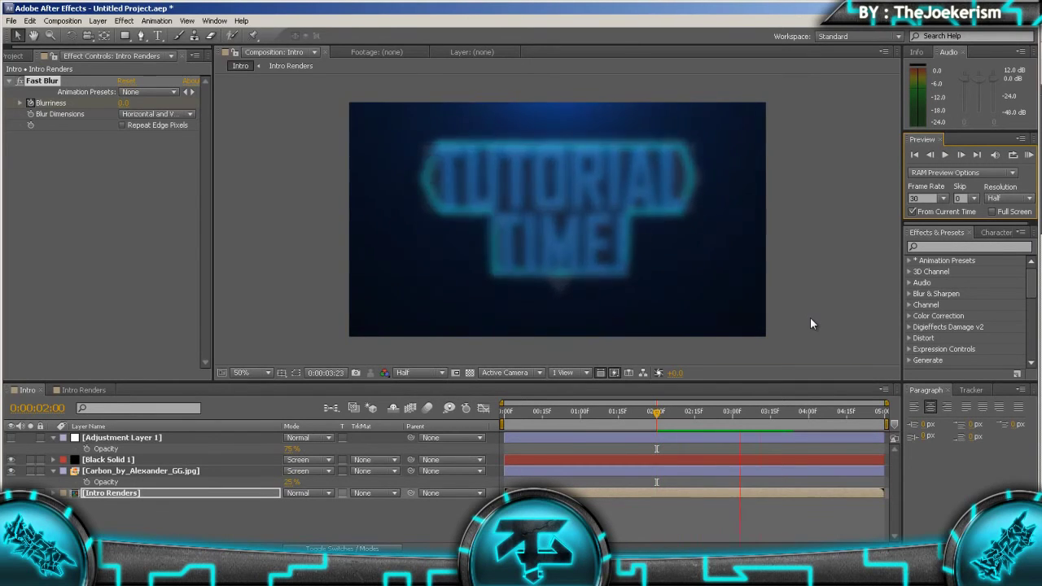
key(space)
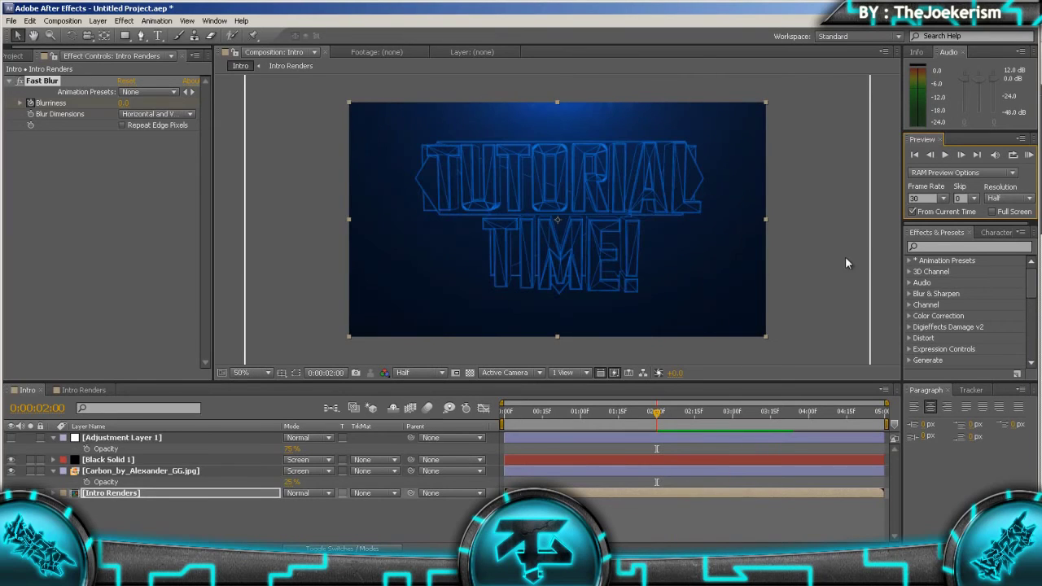
Pre-compose all four layers of the Intro composition into a new composition named Intro
click(692, 412)
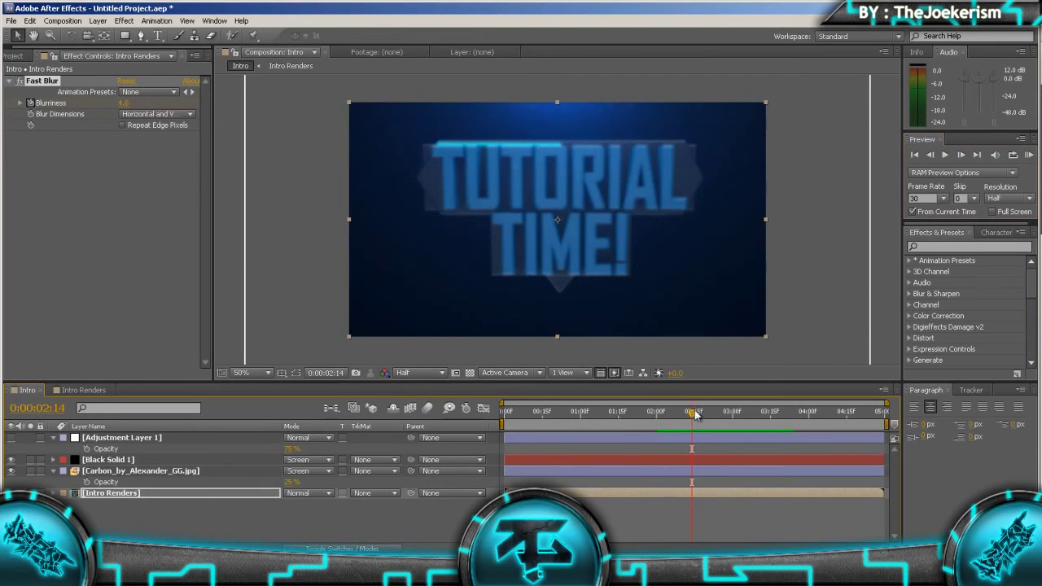
drag(694, 415, 702, 412)
click(122, 437)
ctrl+click(140, 470)
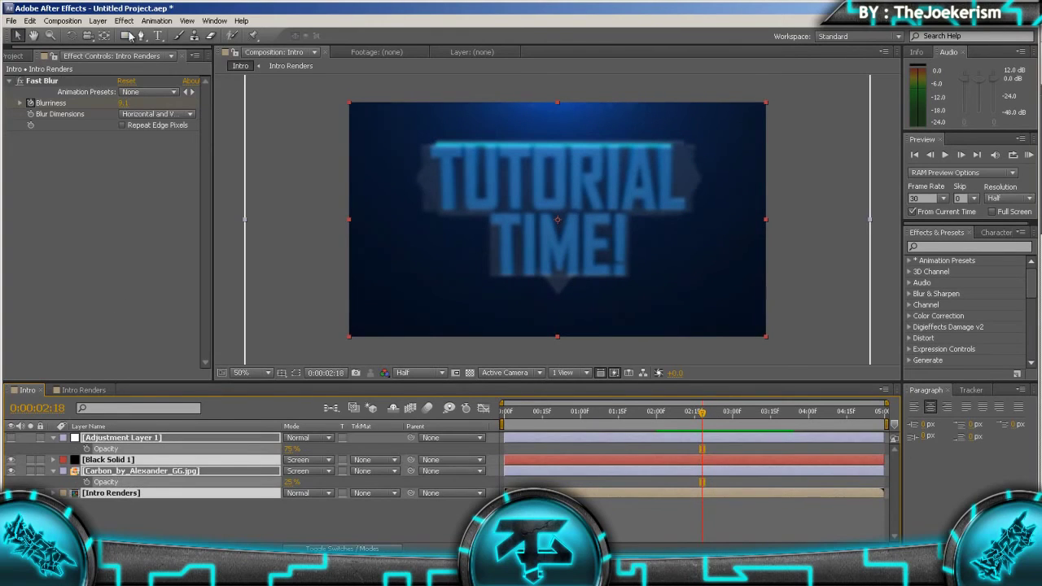
click(97, 21)
click(122, 395)
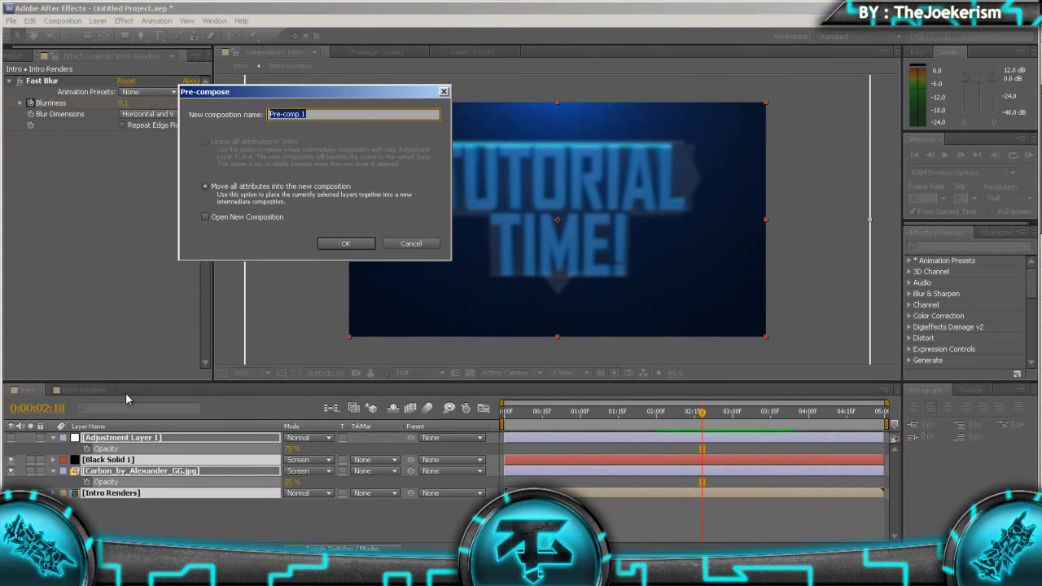
text(Intro)
key(Return)
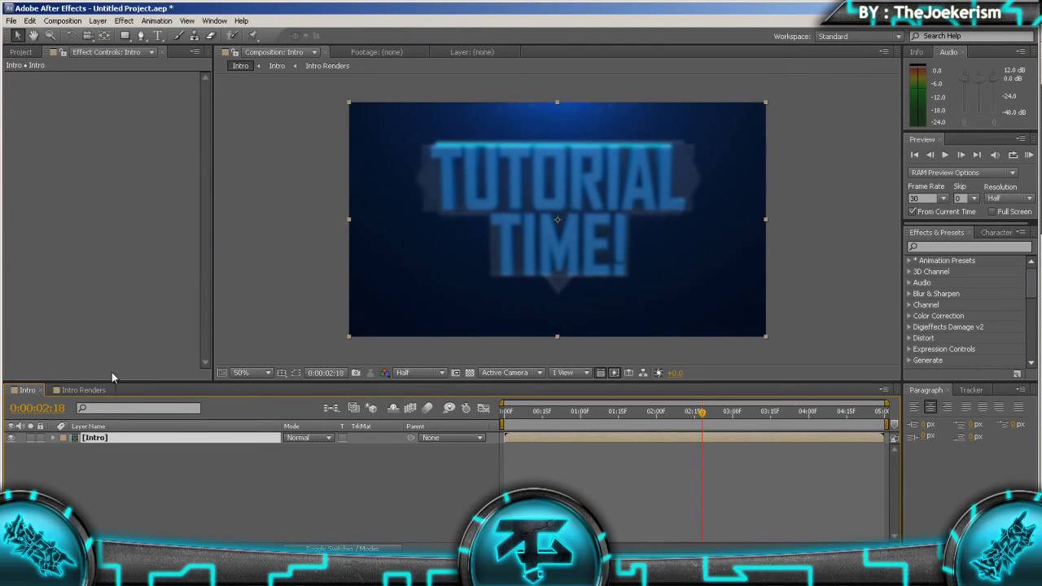
Check the nested Intro composition, return to the outer one, and rename the outer composition Intro FADE
double_click(93, 439)
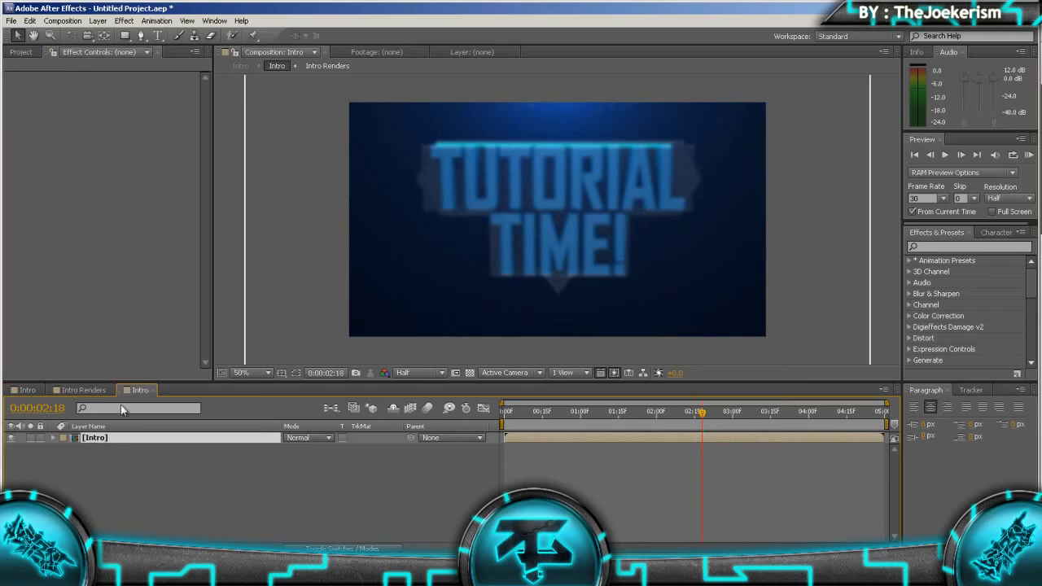
click(24, 390)
click(62, 20)
click(82, 52)
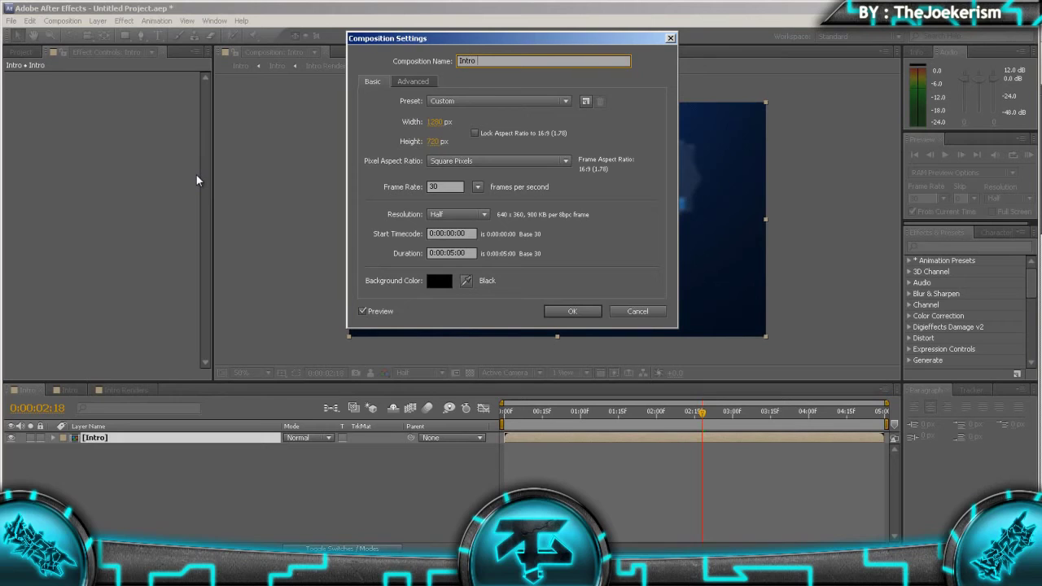
text(FADE)
key(Return)
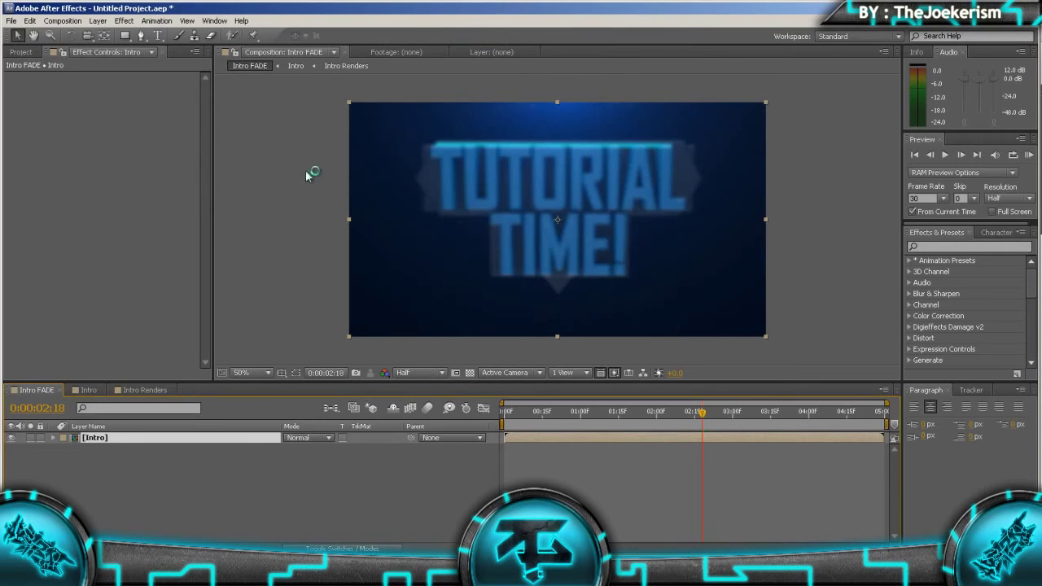
Add an opacity keyframe to the nested Intro layer at 0:00:02:22
click(722, 411)
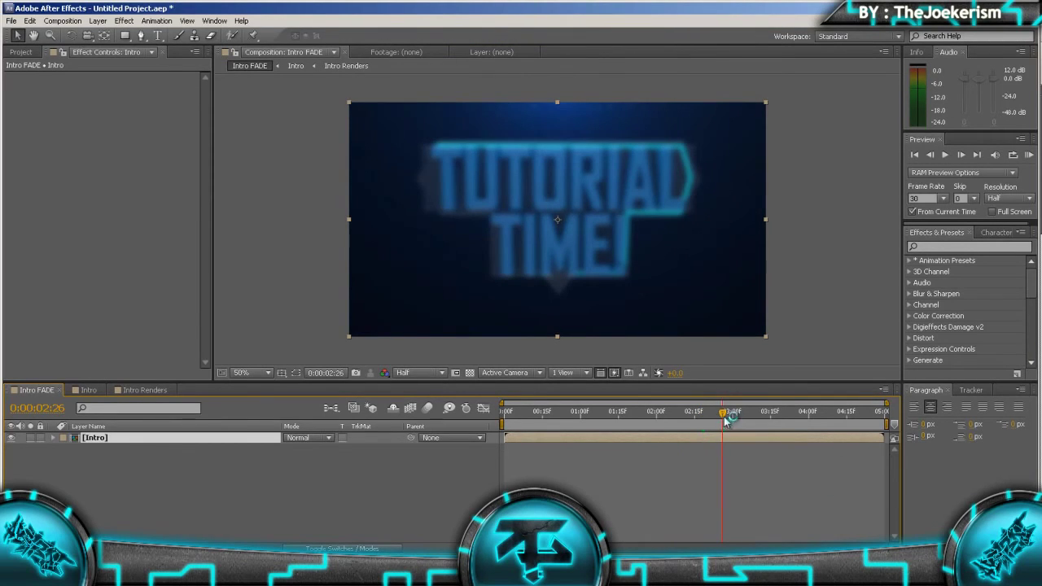
drag(722, 410, 715, 419)
key(t)
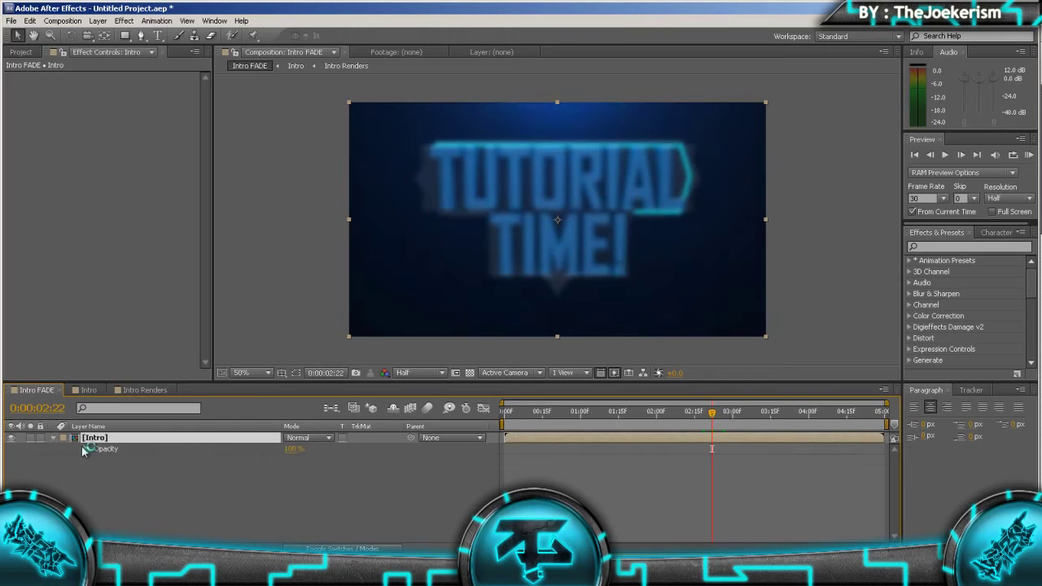
click(87, 448)
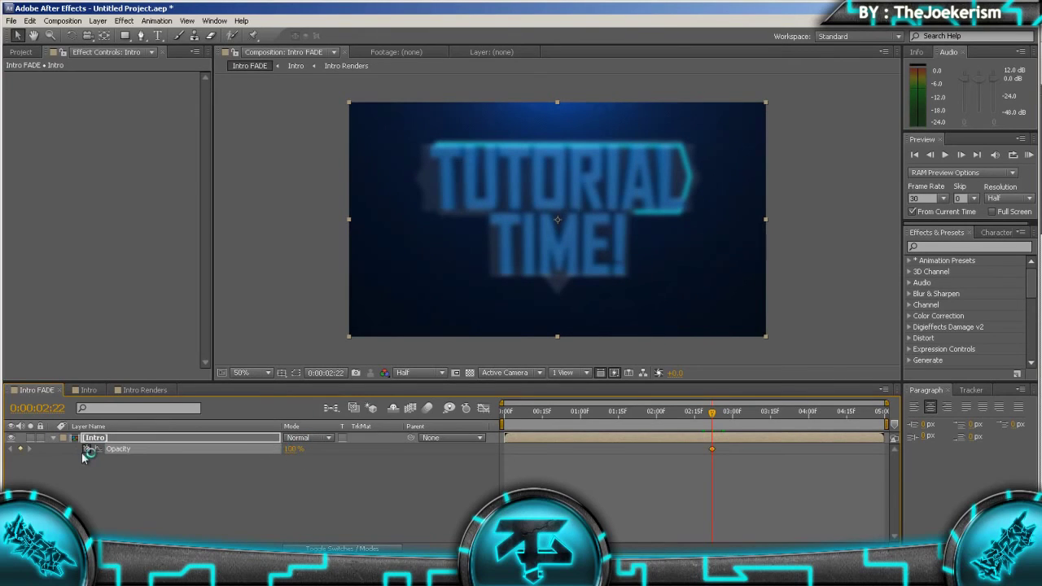
Set the Intro layer's opacity to 6% at 0:00:03:23 and preview the fade-out from 0:00:02:14
drag(764, 429, 790, 425)
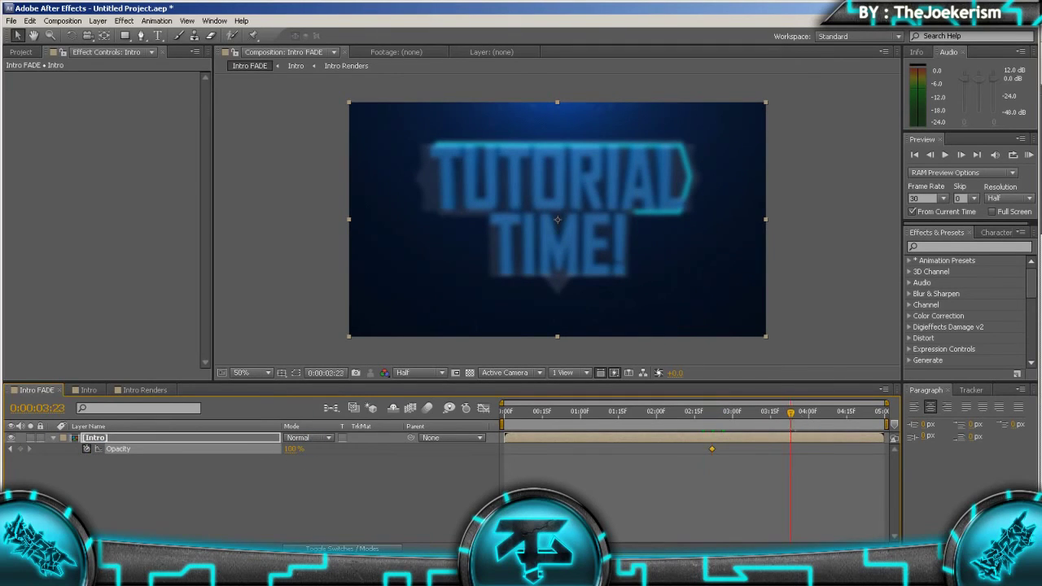
drag(294, 457, 244, 457)
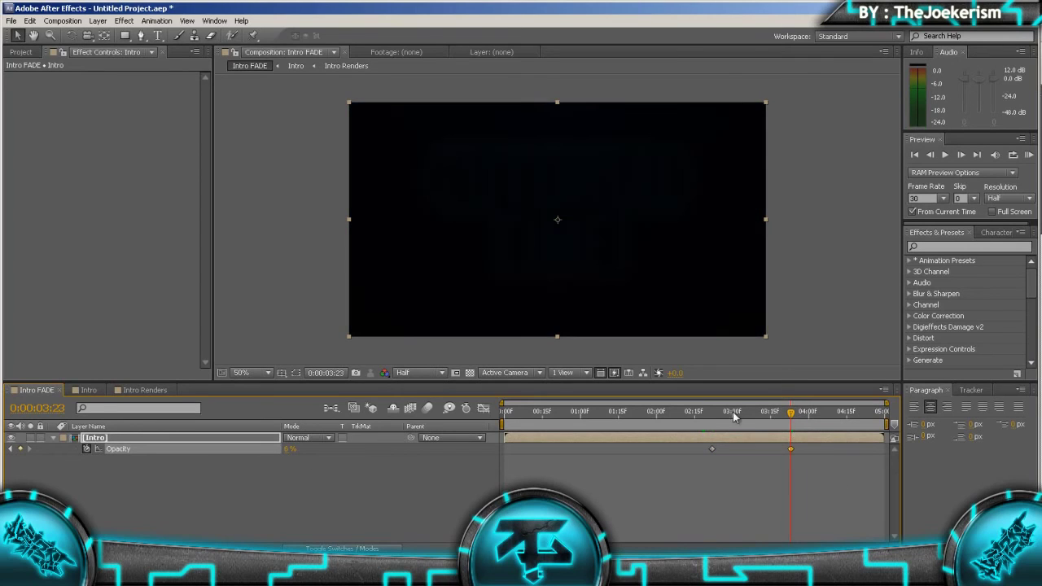
click(692, 412)
click(1027, 155)
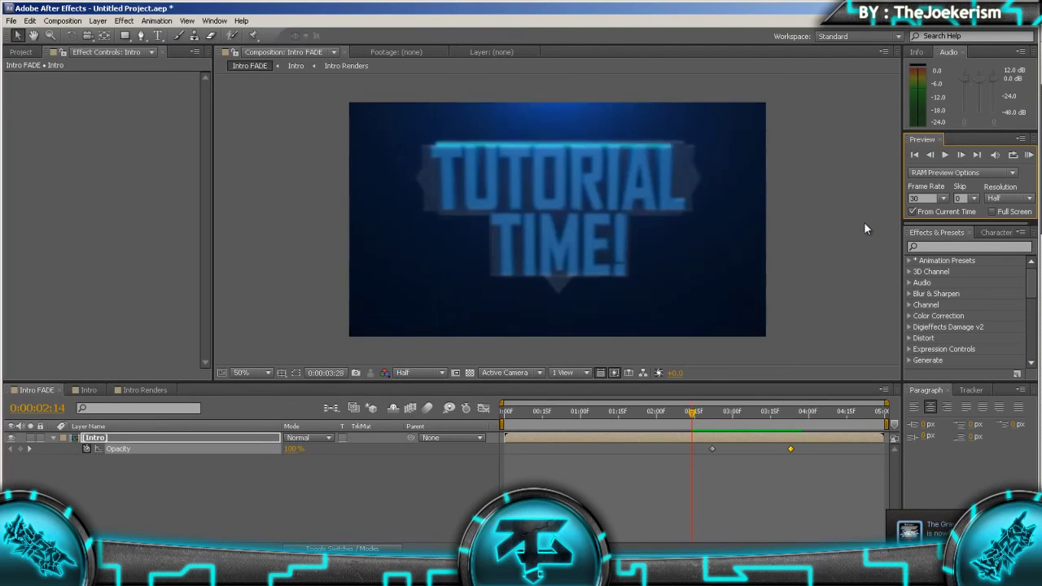
key(space)
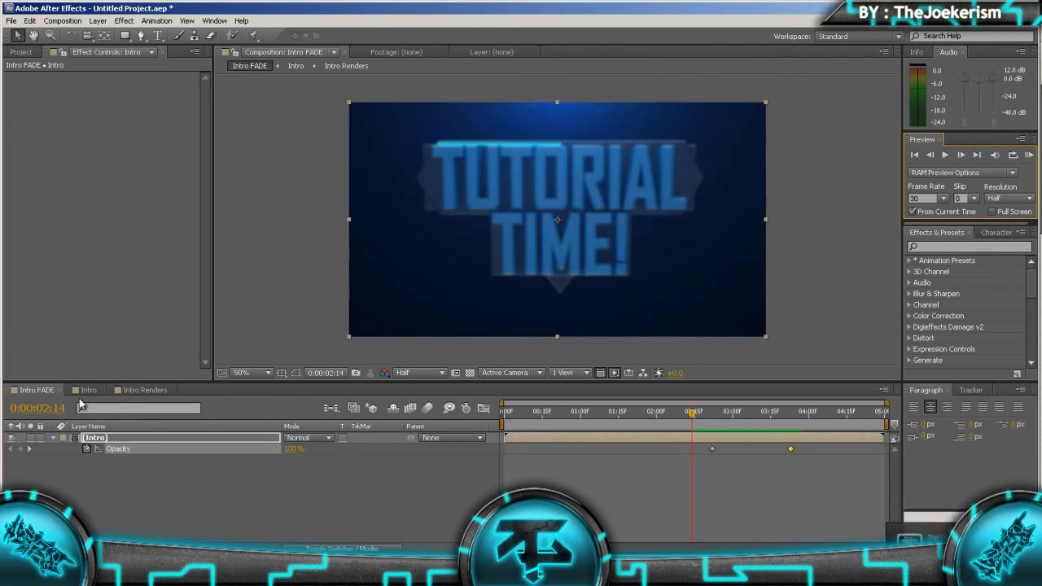
Make the Intro Renders layer in the nested Intro composition a 3D layer
click(86, 391)
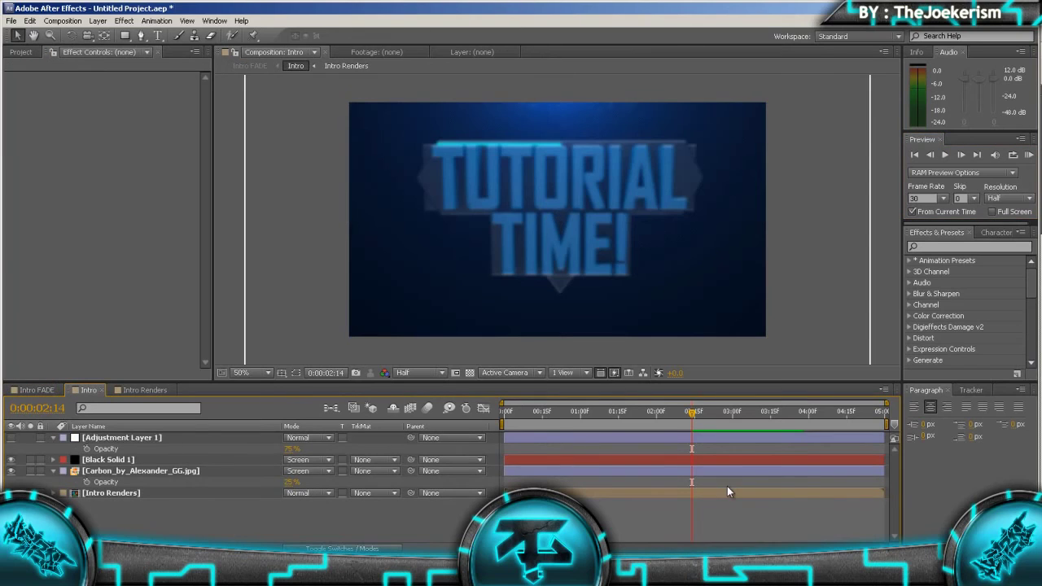
click(738, 460)
click(760, 470)
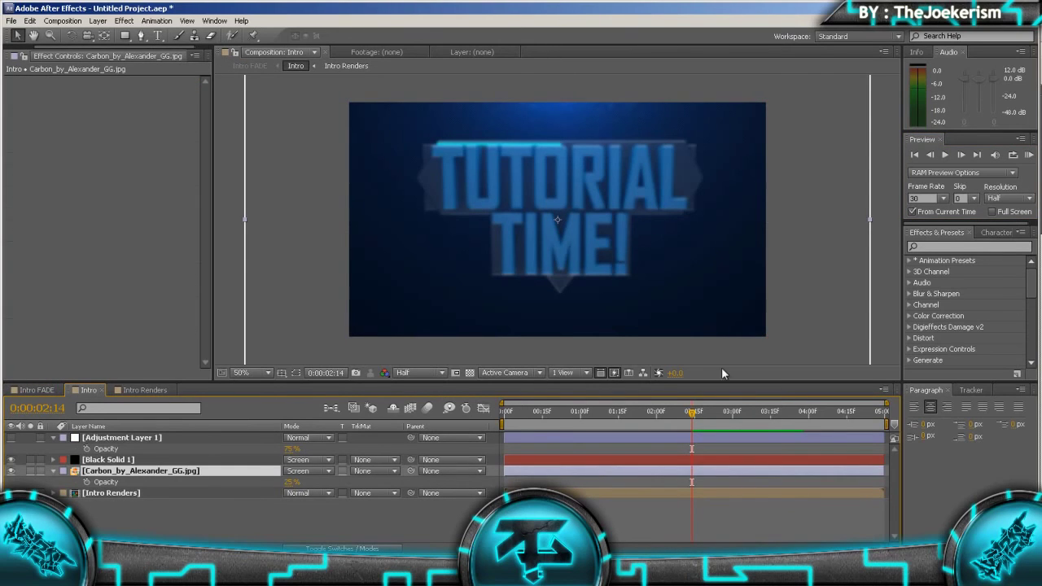
click(101, 493)
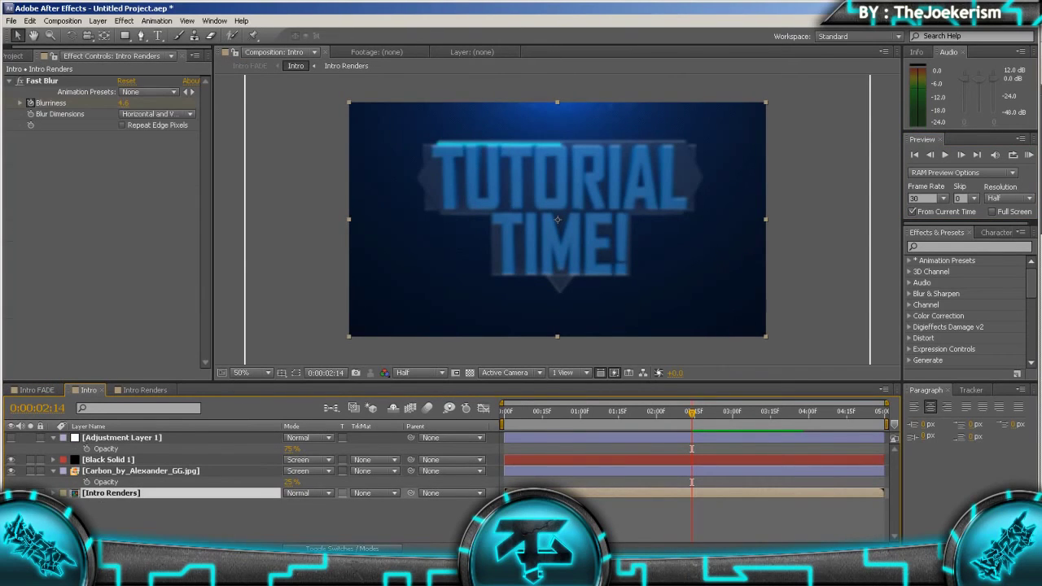
click(339, 548)
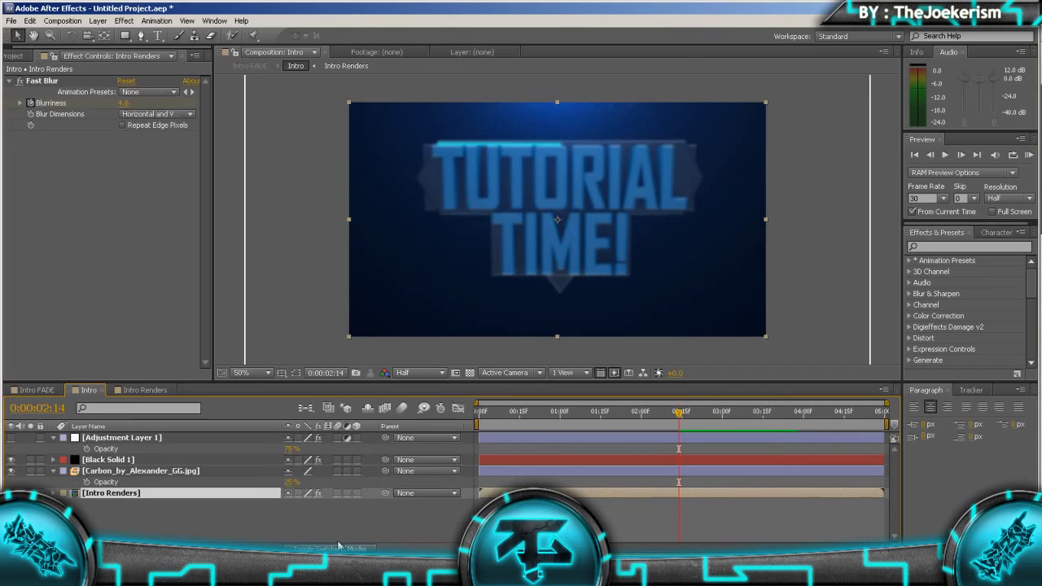
click(355, 493)
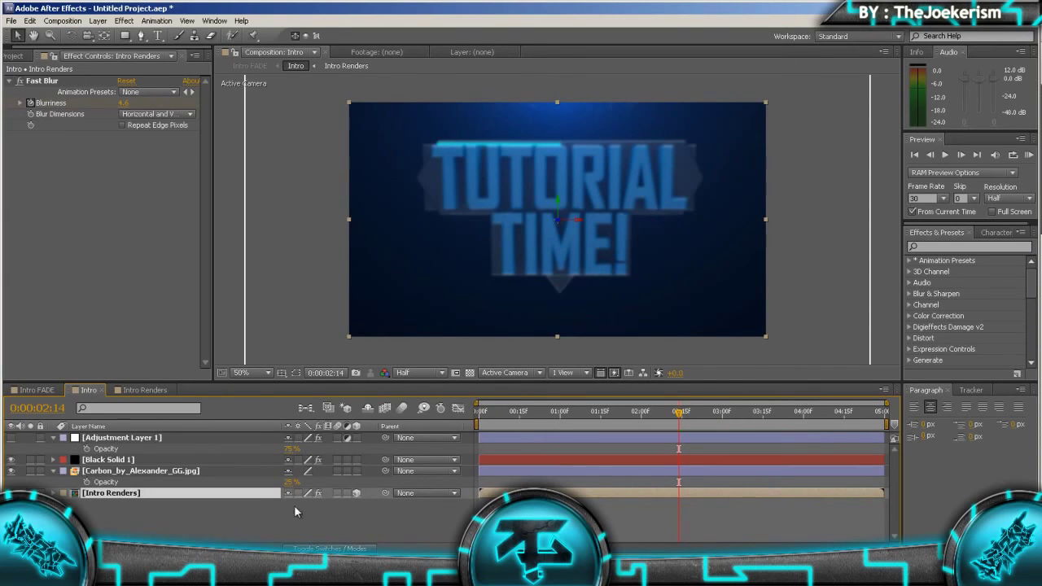
Add a position keyframe to the Intro Renders layer at 0:00:02:07
click(711, 414)
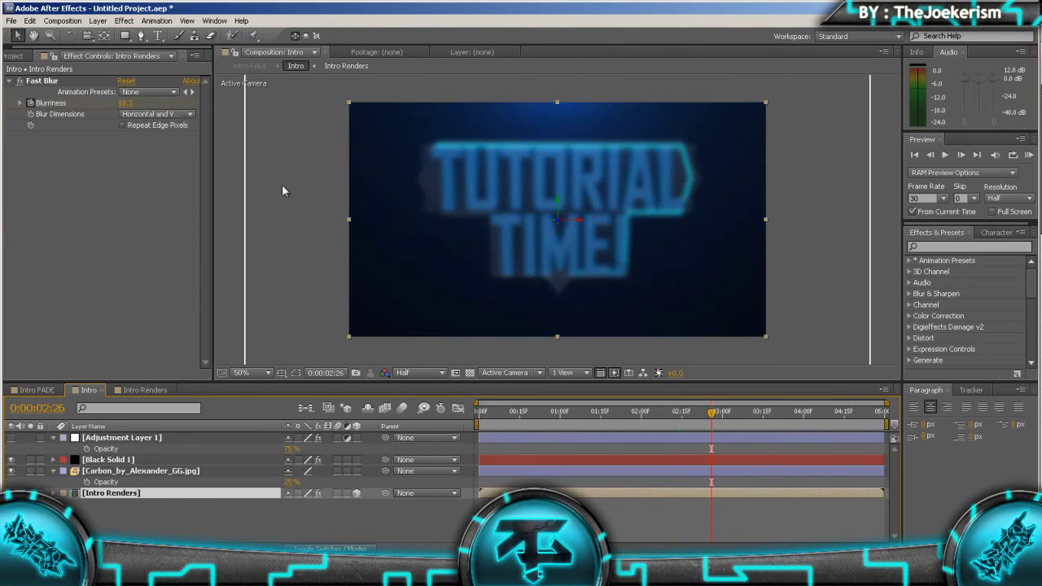
click(930, 155)
click(930, 155)
click(929, 154)
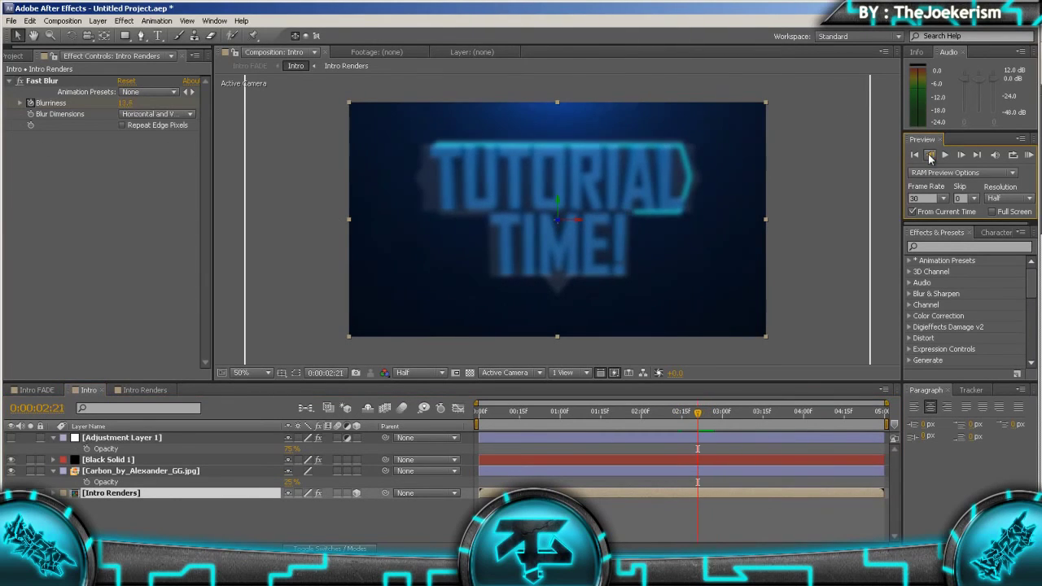
click(929, 155)
click(930, 155)
click(929, 154)
click(929, 154)
click(930, 155)
click(929, 154)
click(929, 155)
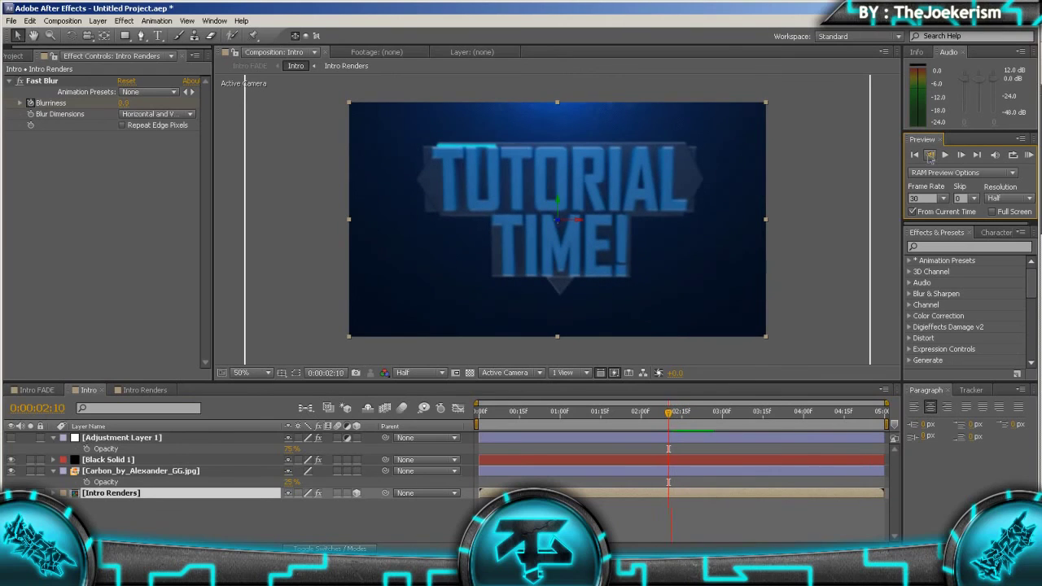
click(929, 155)
click(929, 155)
click(930, 155)
click(929, 154)
click(930, 154)
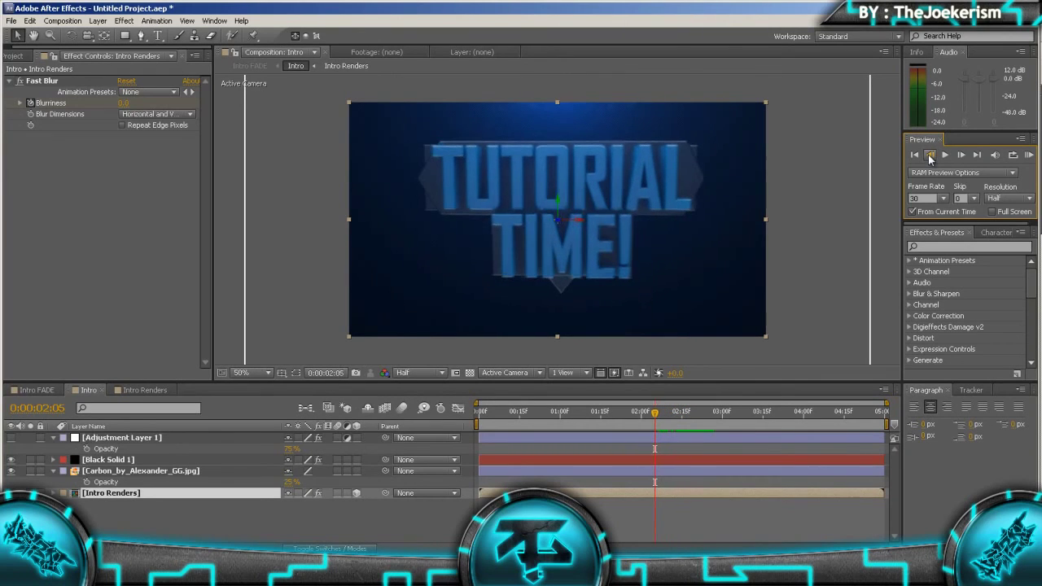
click(961, 154)
click(961, 155)
click(961, 154)
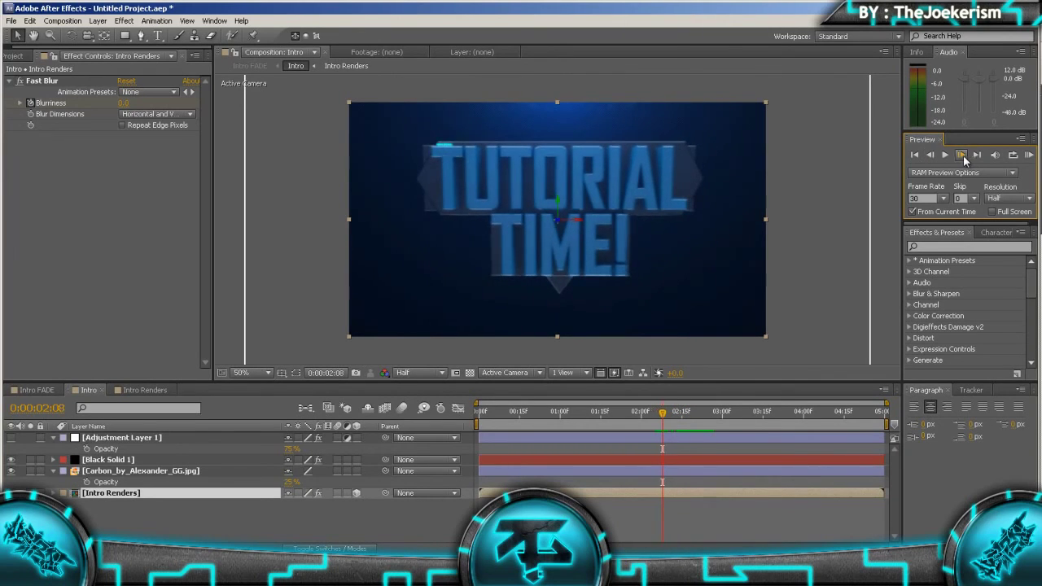
click(933, 154)
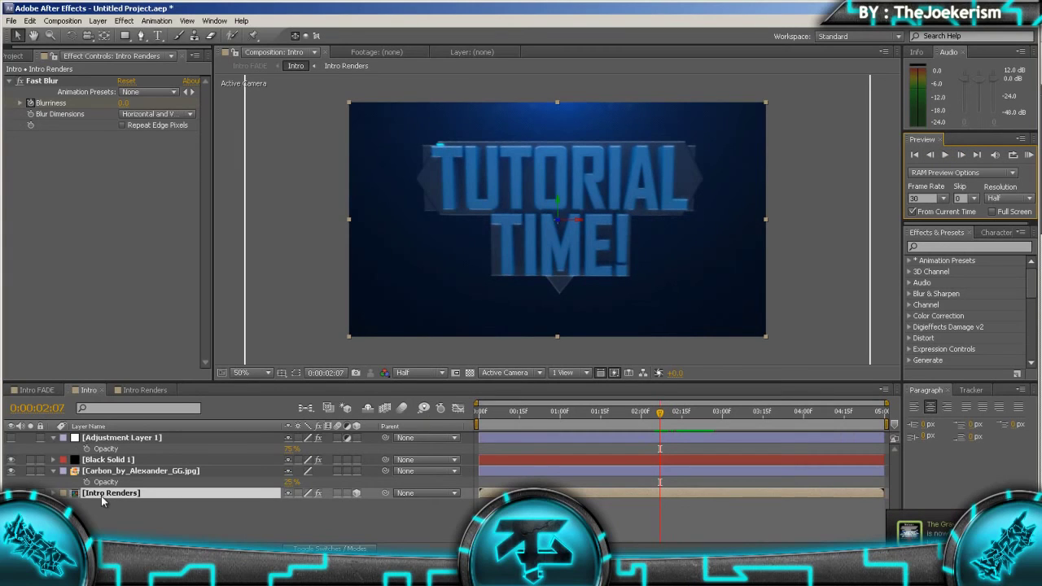
key(p)
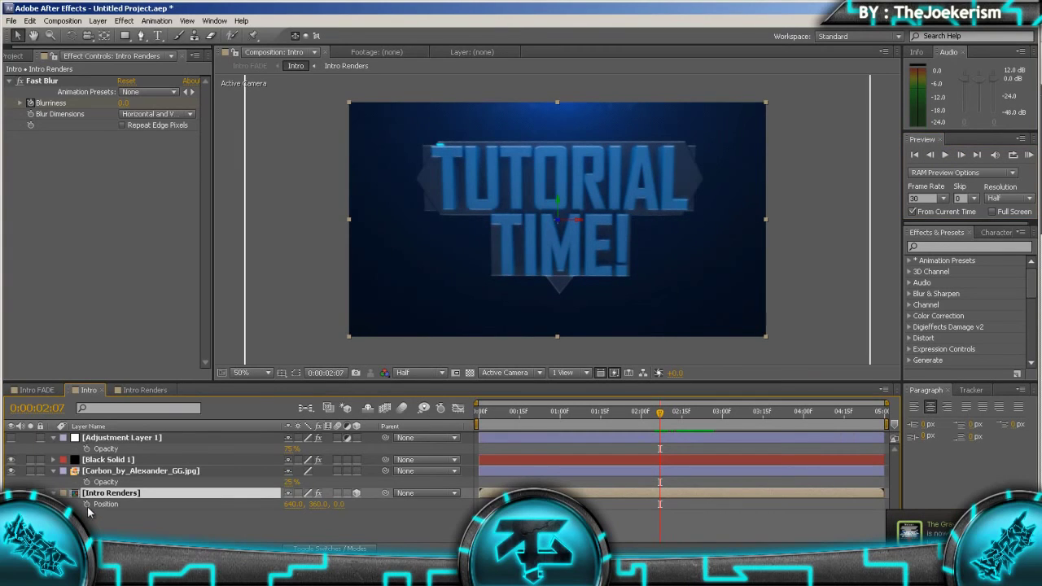
click(87, 505)
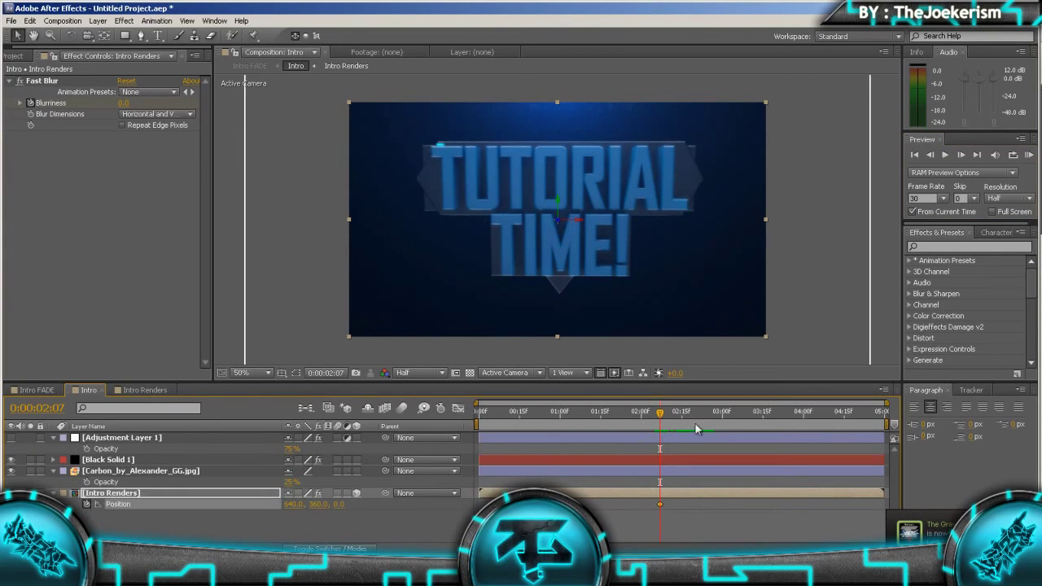
Set the Intro Renders layer's Z position to 450 at 0:00:03:23
click(786, 415)
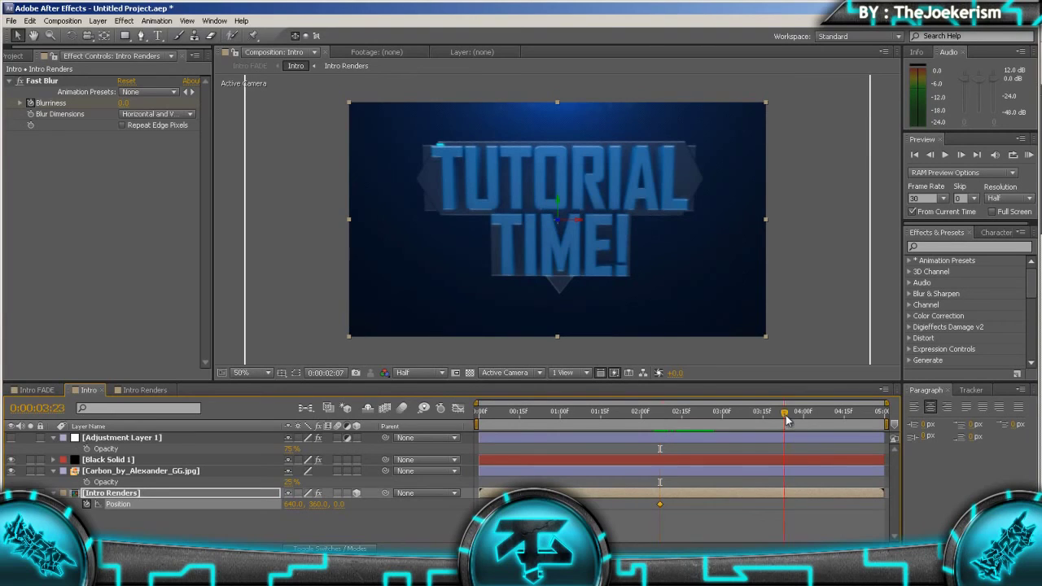
drag(337, 510, 381, 506)
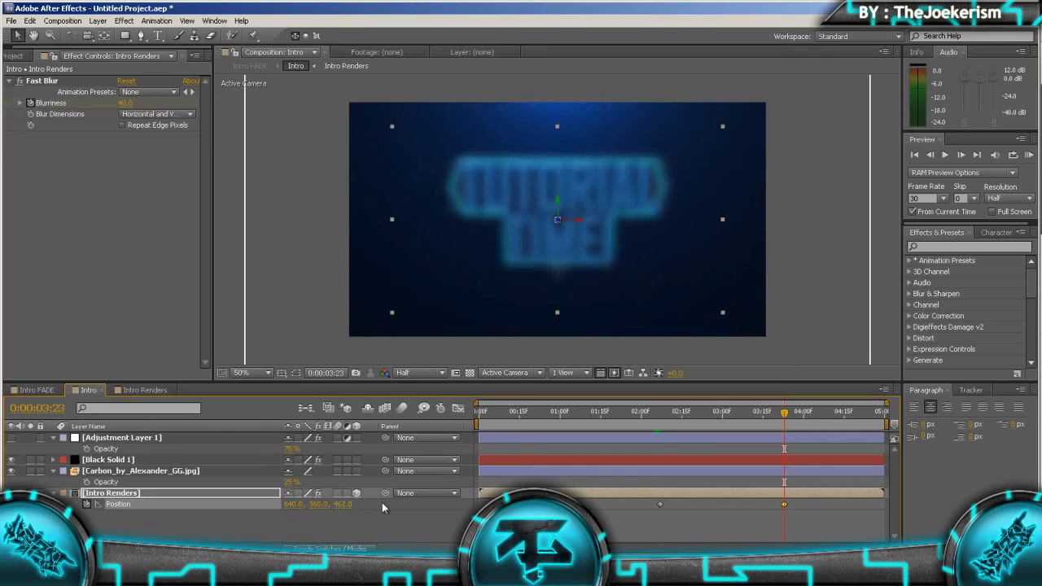
click(341, 504)
text(450)
key(Return)
Return to the Intro FADE composition and preview the receding fade-out from 0:00:02:05
click(36, 390)
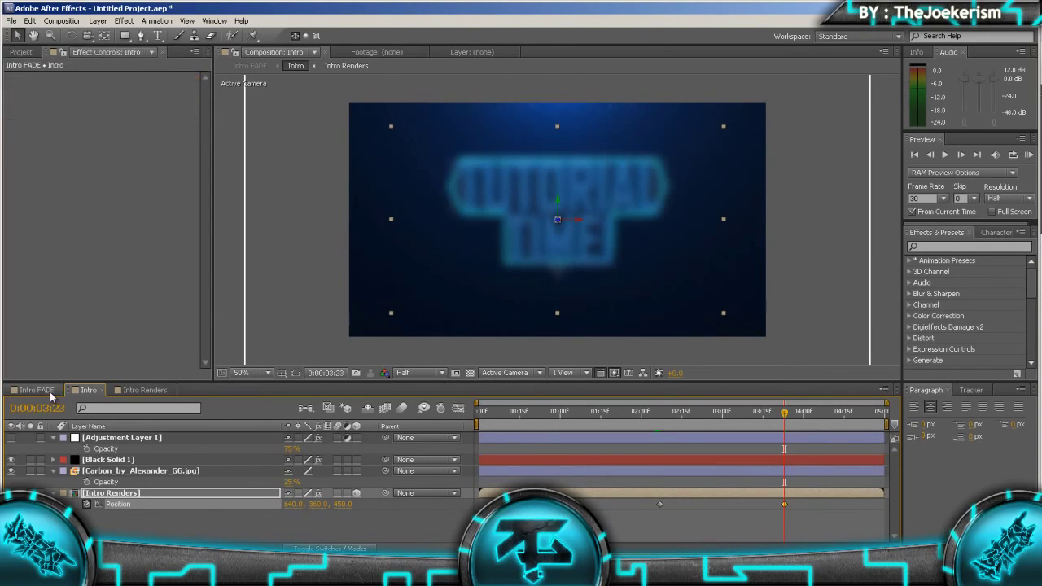
click(668, 412)
click(1028, 155)
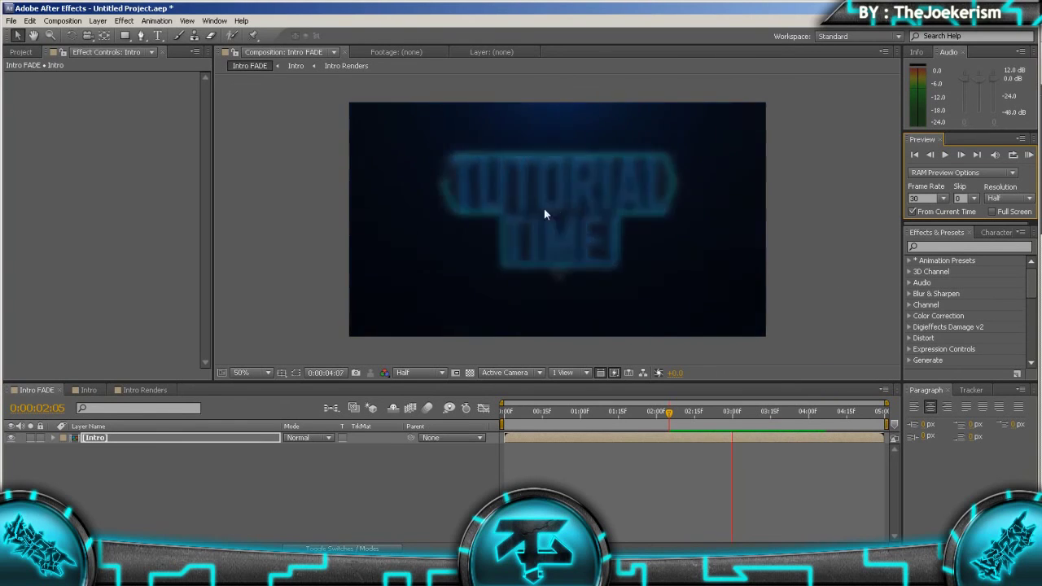
key(KP_0)
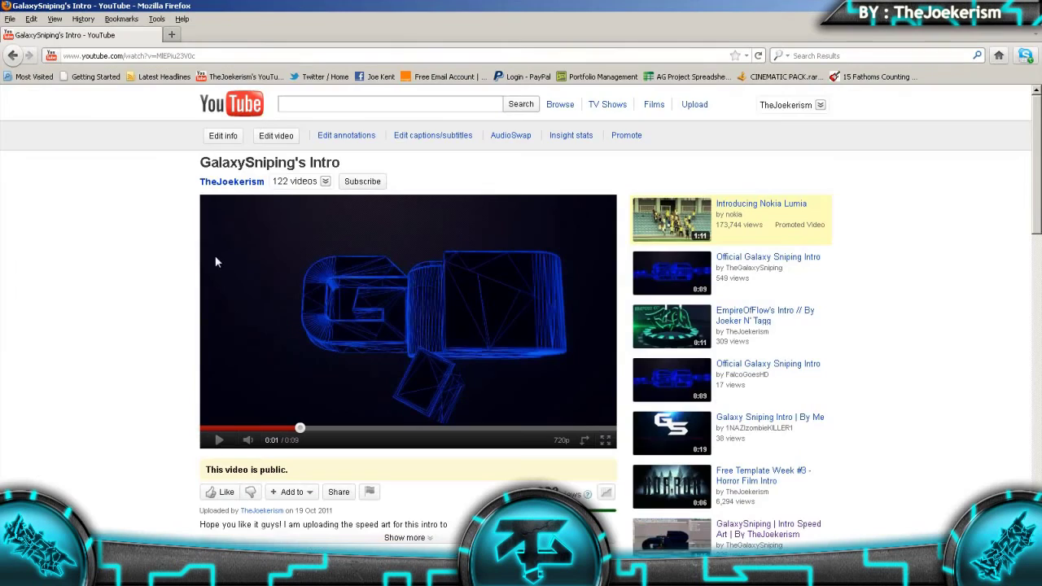
Open the Firefox start page, enter soundsnap.com in its search field, and highlight the address
click(998, 55)
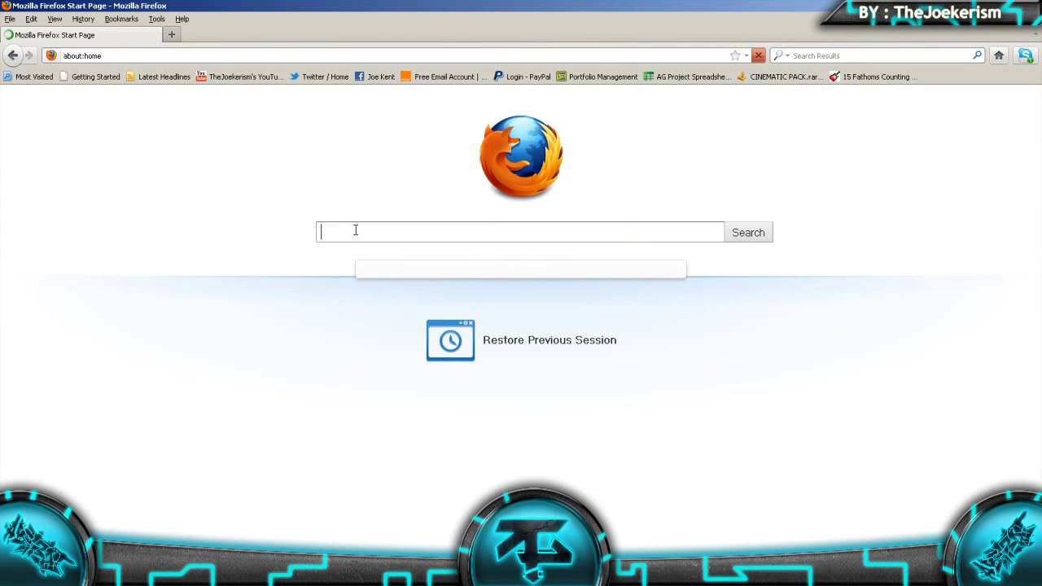
text(sound)
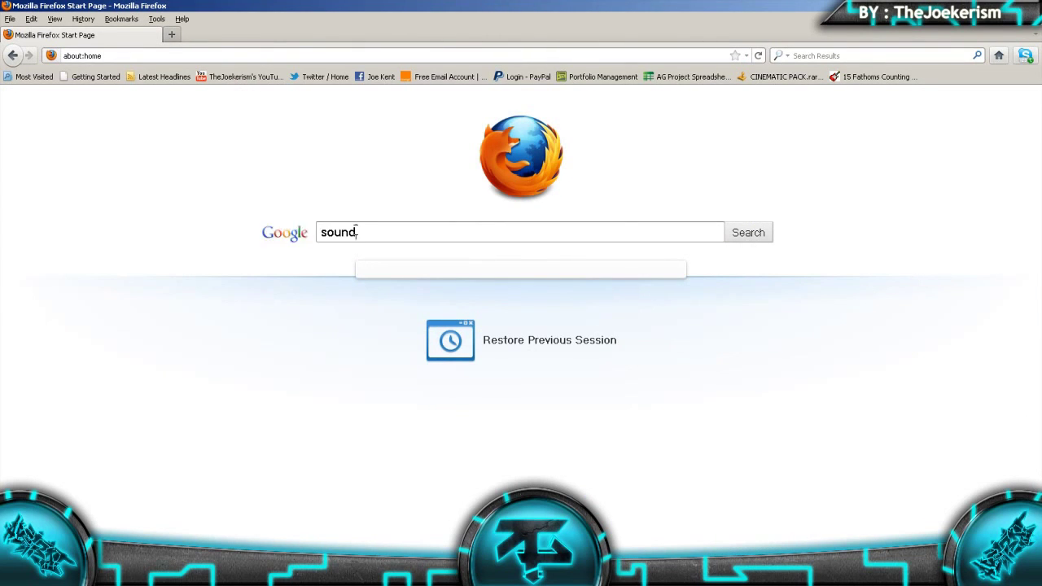
text(snap.com)
drag(421, 225, 152, 235)
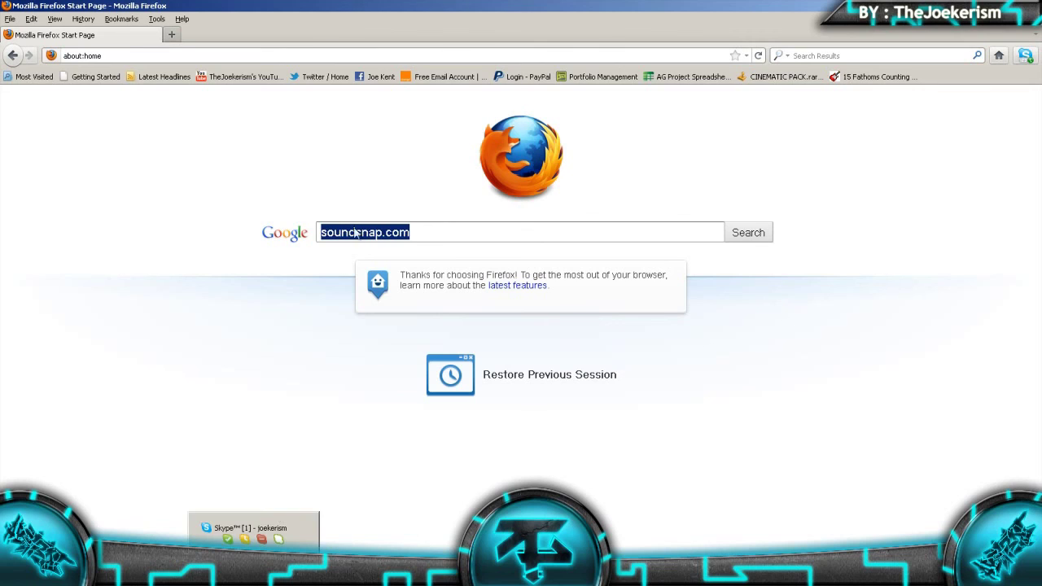
click(438, 234)
triple_click(421, 235)
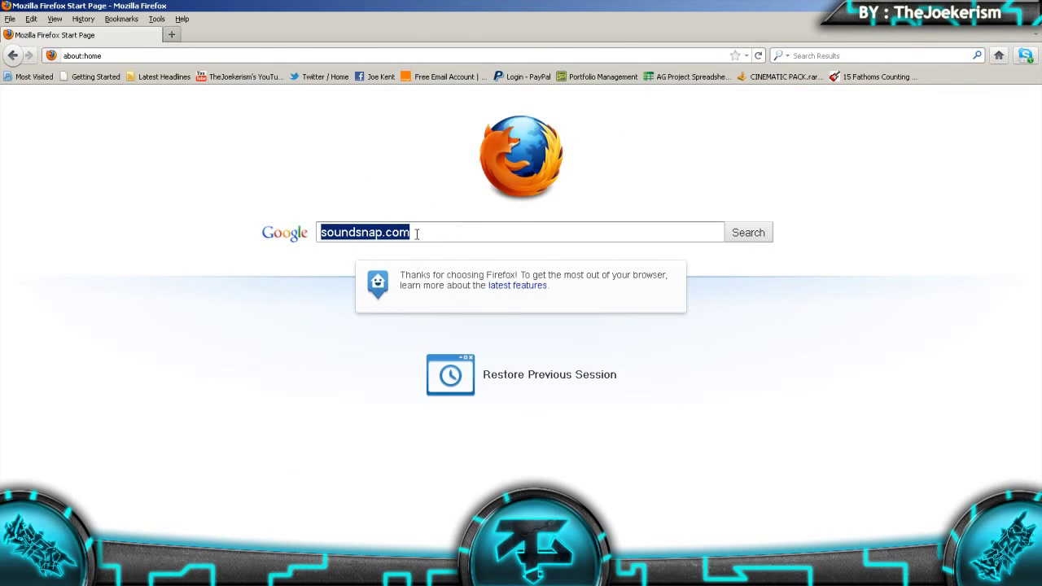
click(417, 234)
triple_click(434, 231)
click(761, 262)
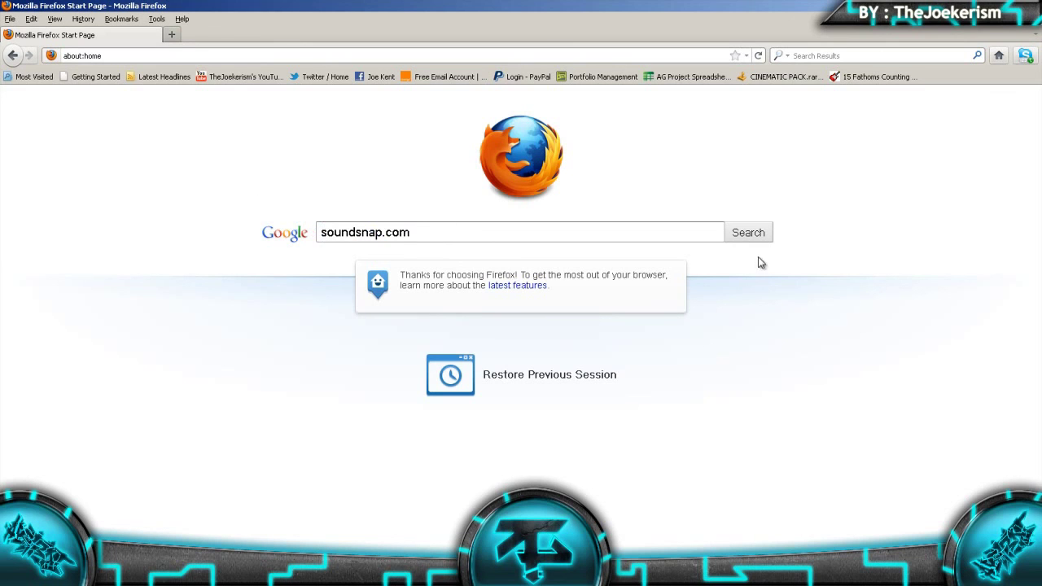
Switch back to After Effects and preview the Intro FADE composition from 0:00:00:00
click(286, 573)
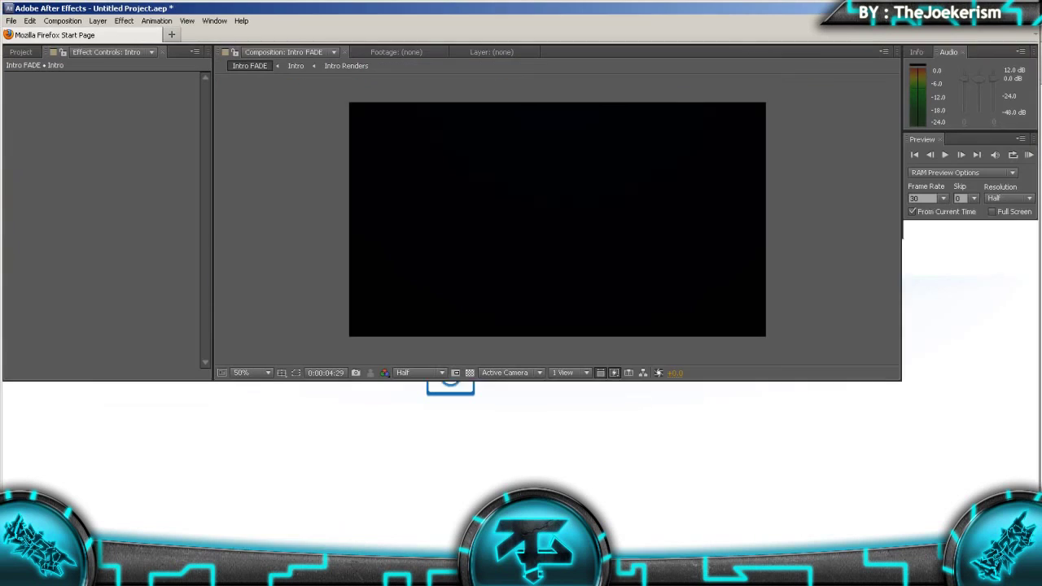
key(space)
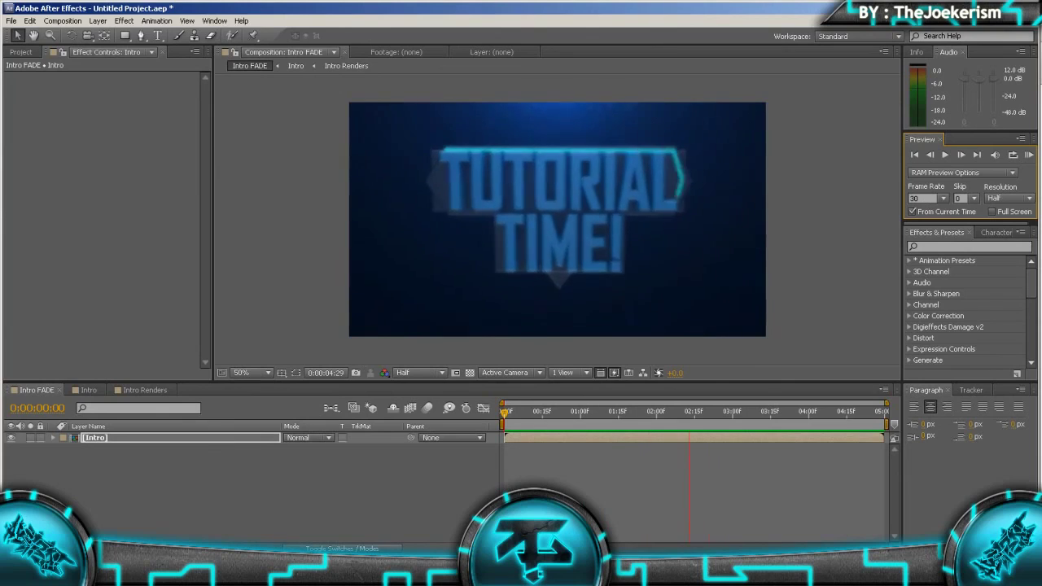
key(F9)
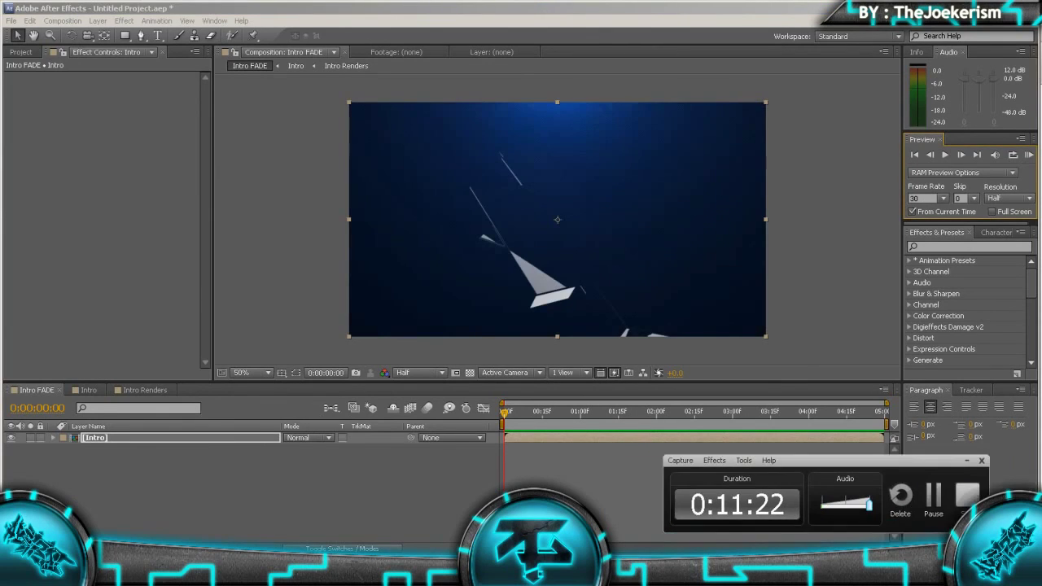